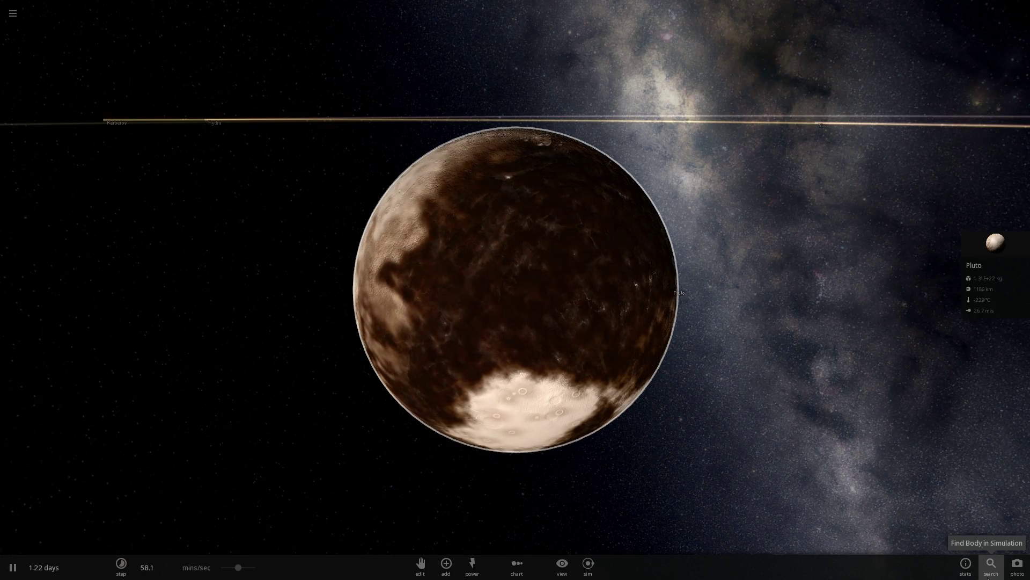
Focus on Pluto and examine its surface close up from several sides
left_click_drag(223, 433, 345, 430)
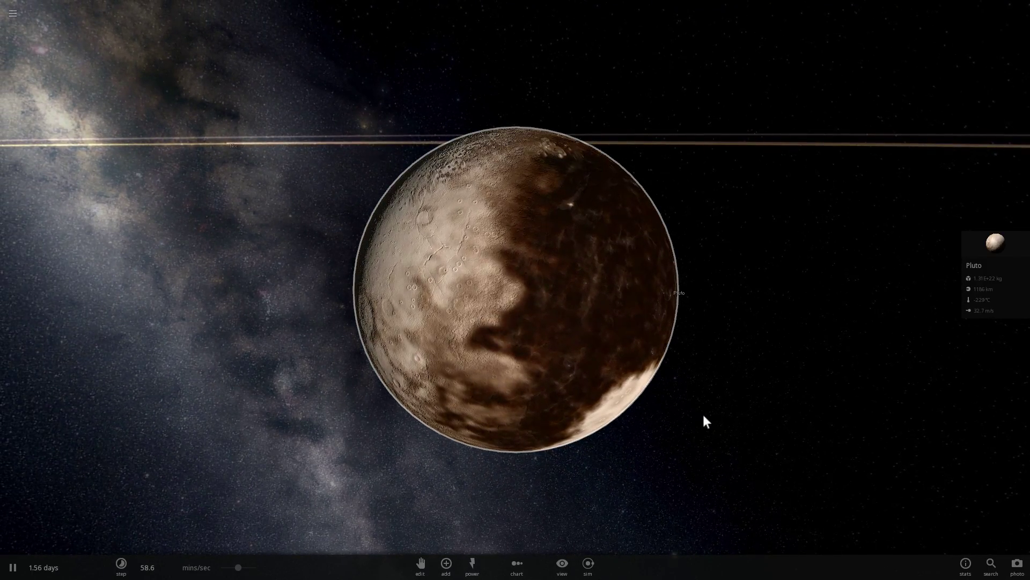
left_click_drag(699, 423, 616, 414)
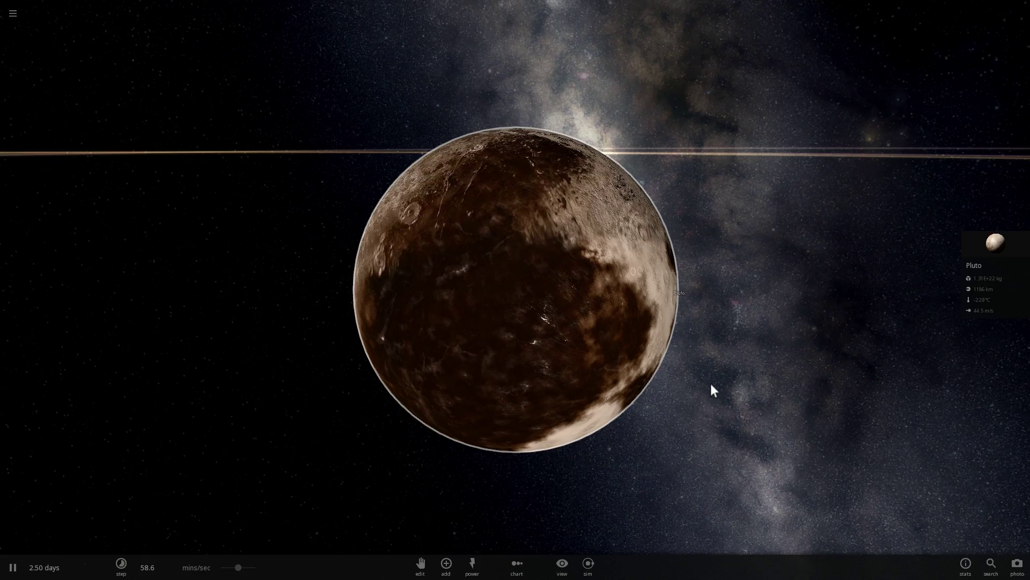
left_click_drag(713, 392, 681, 375)
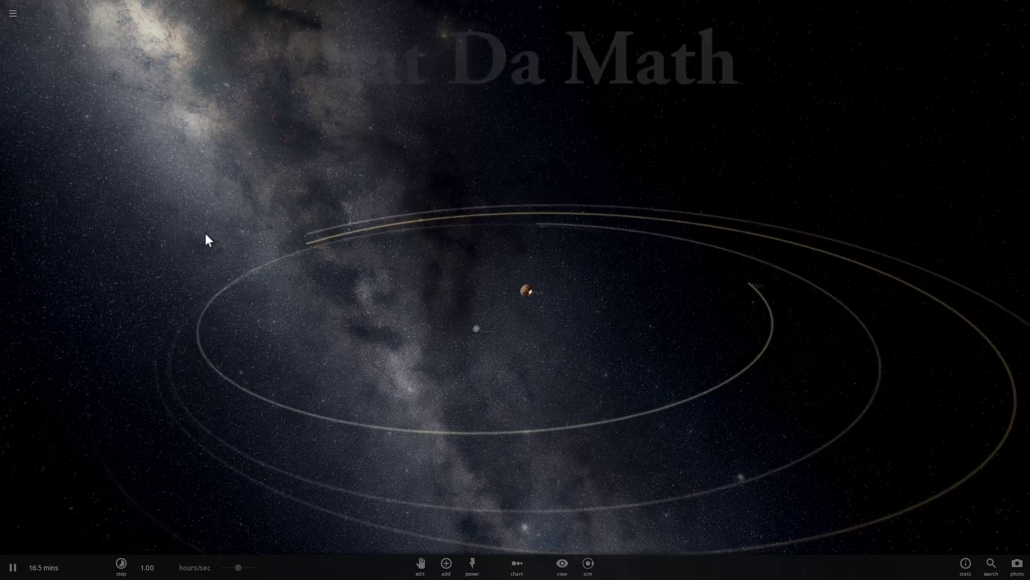
double_click(524, 290)
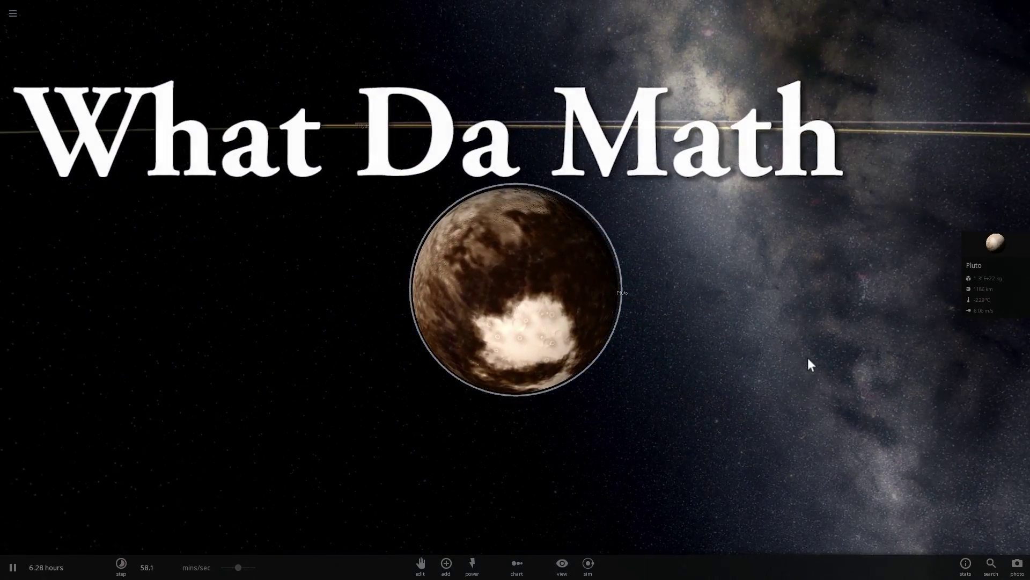
scroll(726, 361, "up", 5)
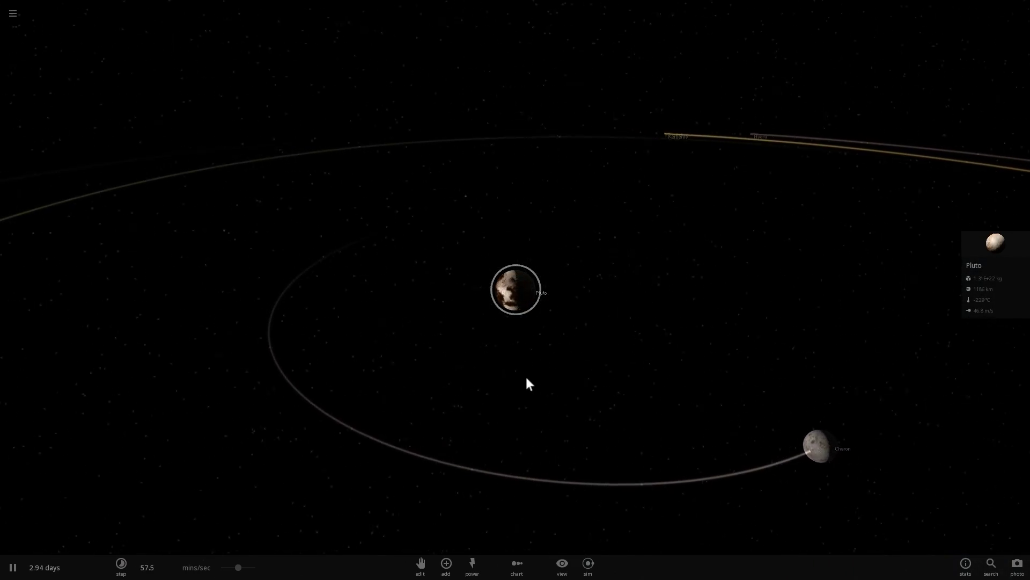
scroll(568, 370, "up", 3)
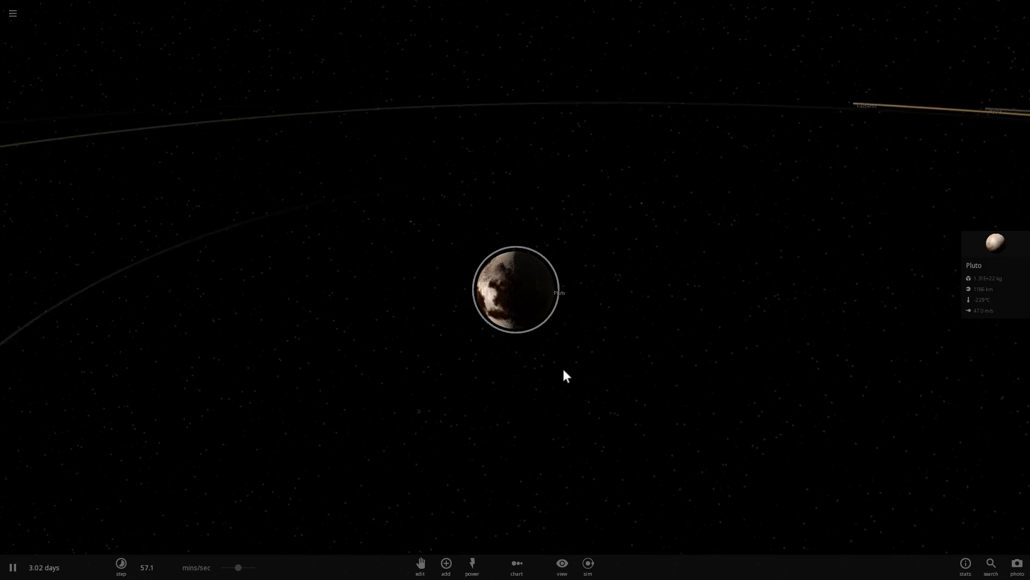
scroll(558, 370, "up", 3)
left_click_drag(542, 370, 711, 340)
scroll(644, 357, "down", 3)
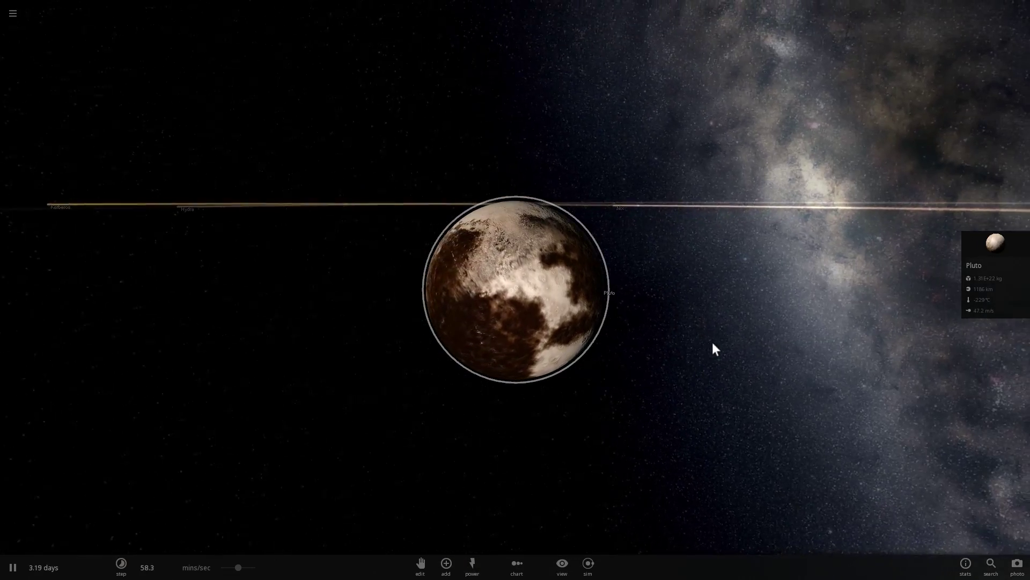
scroll(707, 346, "up", 3)
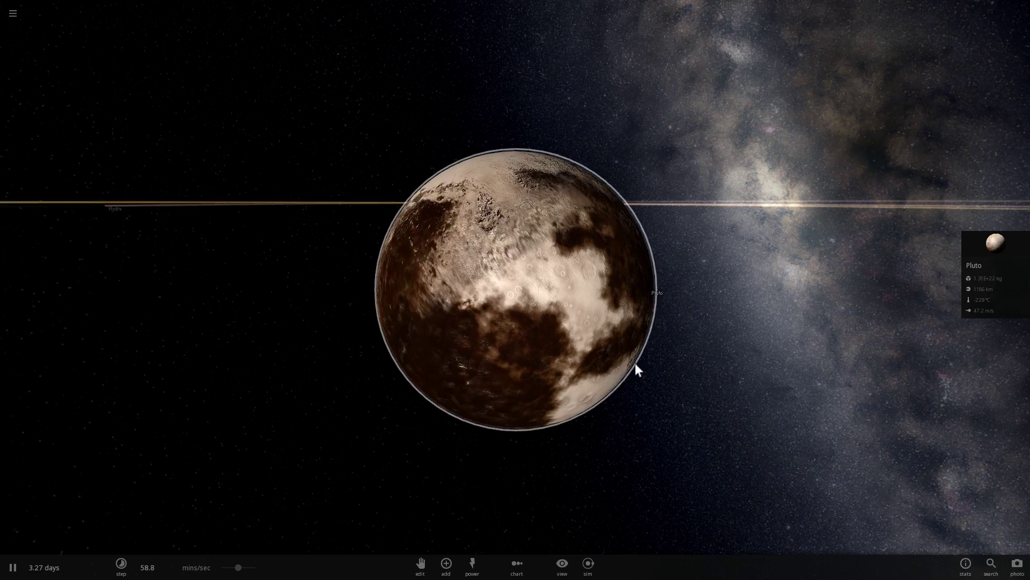
left_click_drag(636, 364, 707, 365)
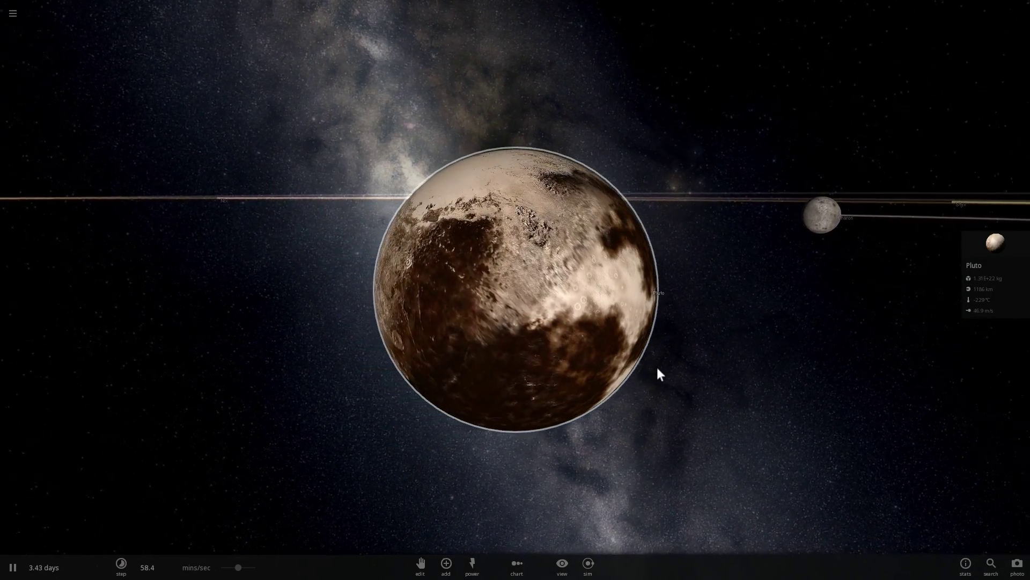
Examine the orbits of Charon and the outer moons around Pluto from several angles
scroll(658, 370, "down", 5)
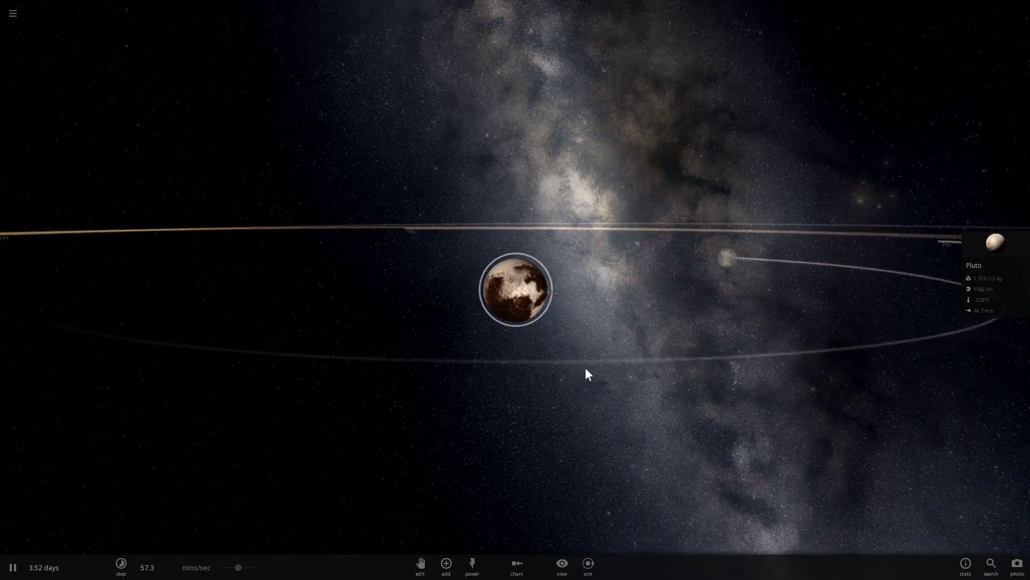
scroll(585, 368, "down", 5)
left_click_drag(598, 373, 479, 405)
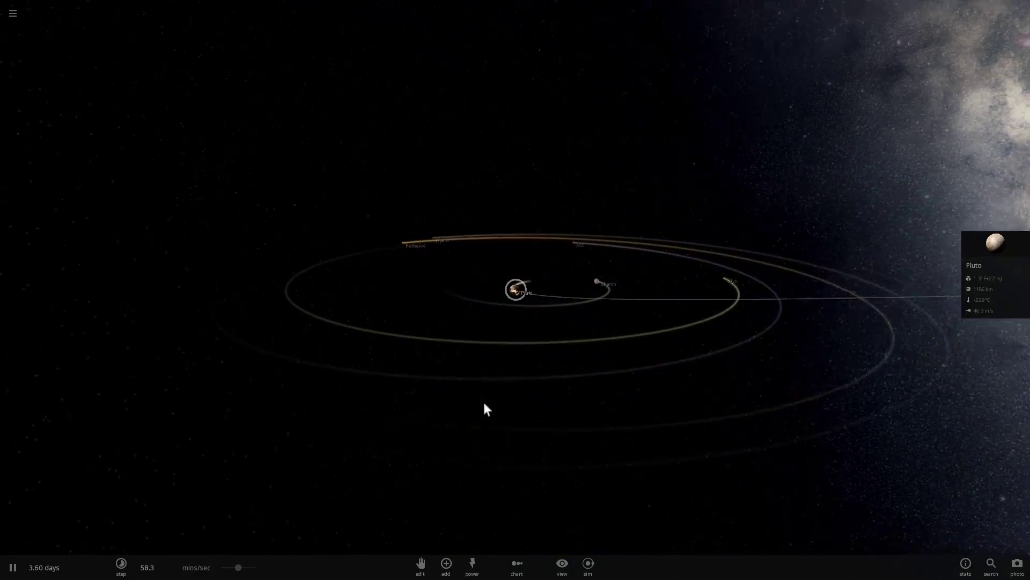
left_click_drag(562, 364, 503, 382)
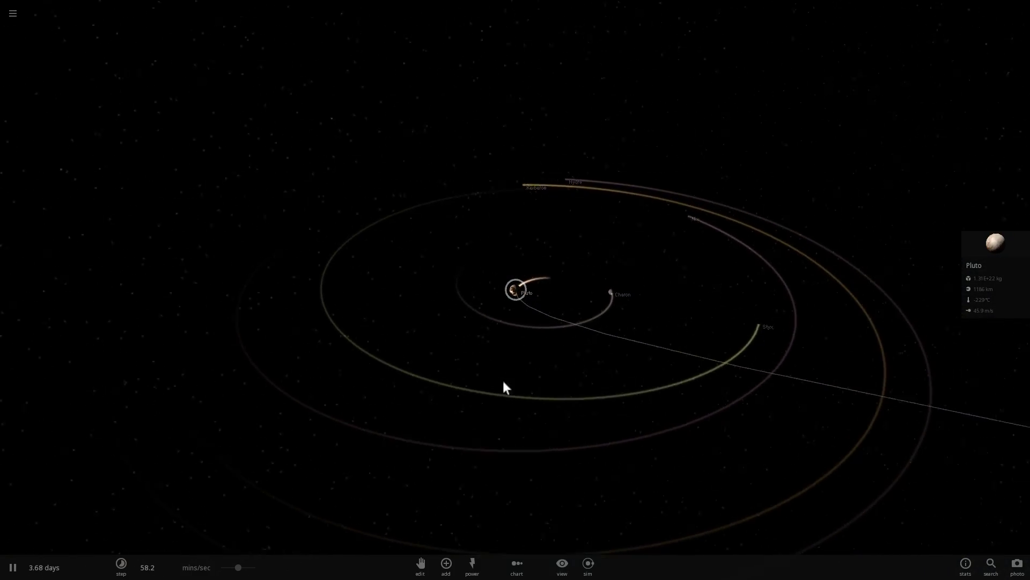
left_click_drag(598, 371, 439, 262)
scroll(537, 360, "up", 2)
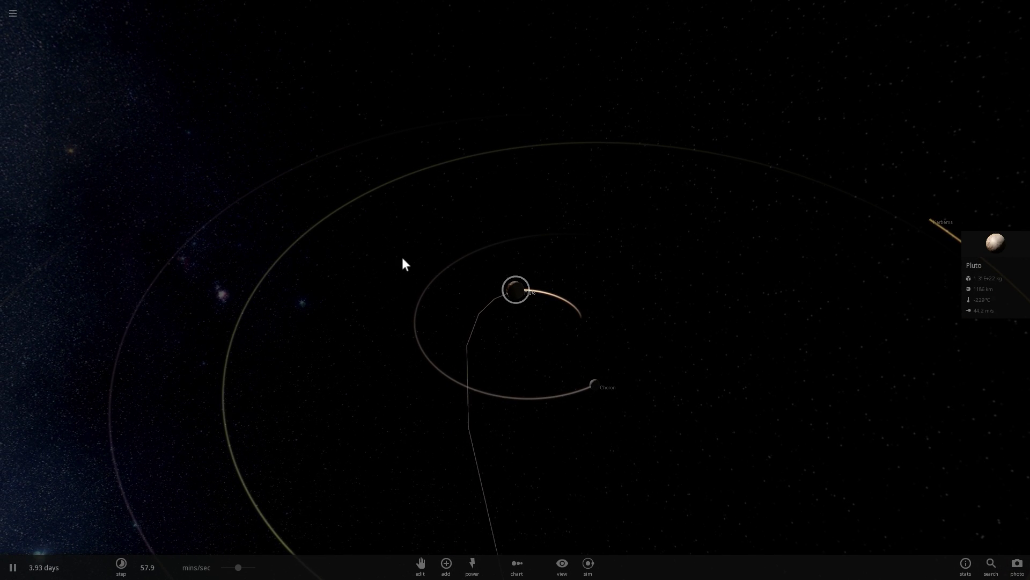
scroll(404, 265, "down", 3)
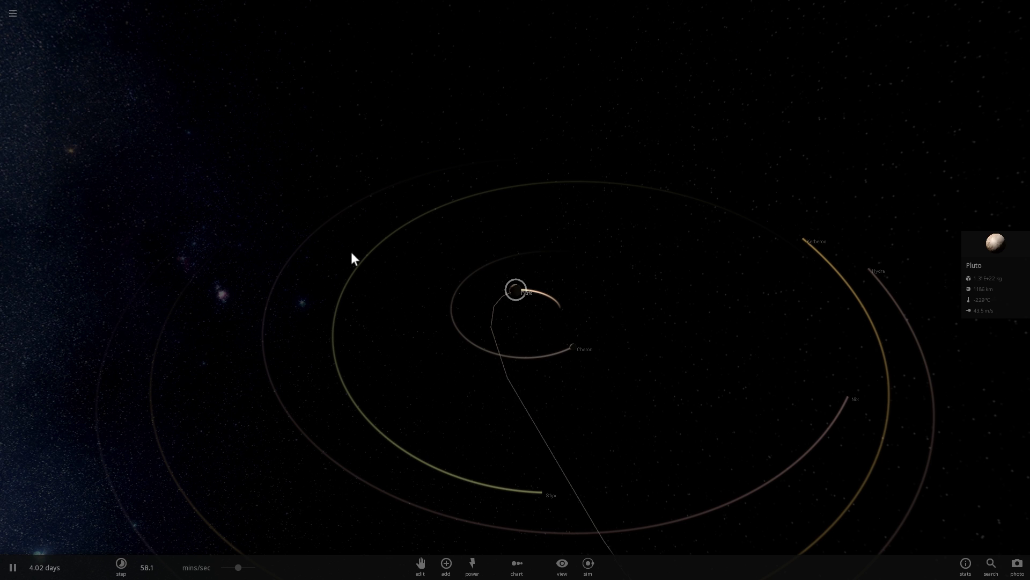
Open a simulation of the full solar system and focus the view on Mars
left_click(12, 13)
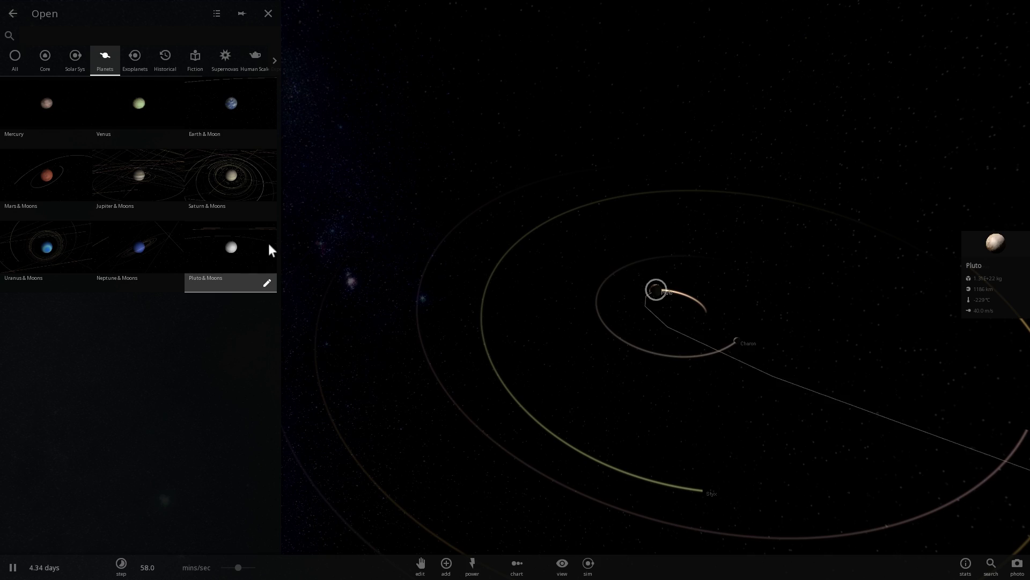
left_click(227, 260)
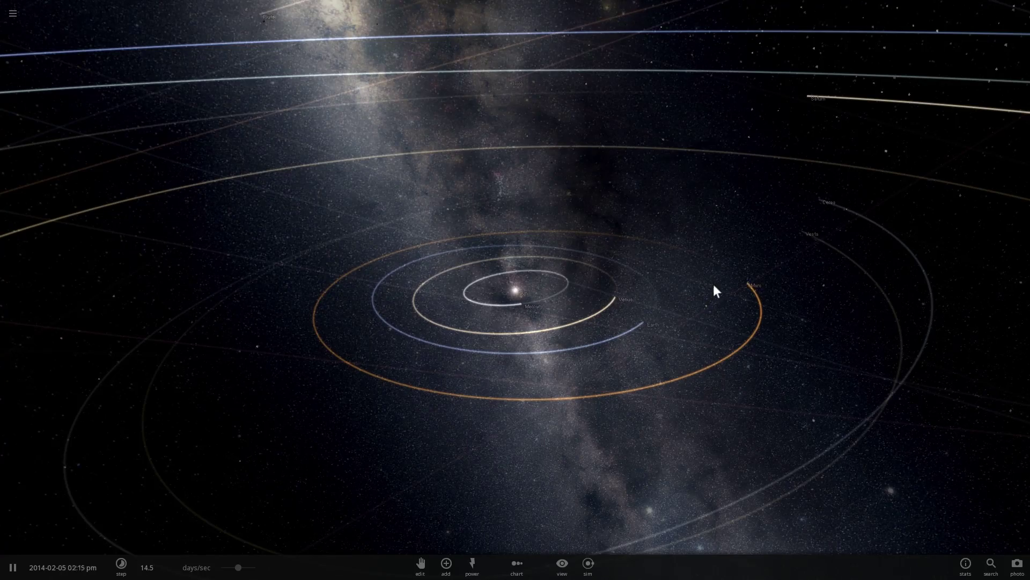
double_click(742, 280)
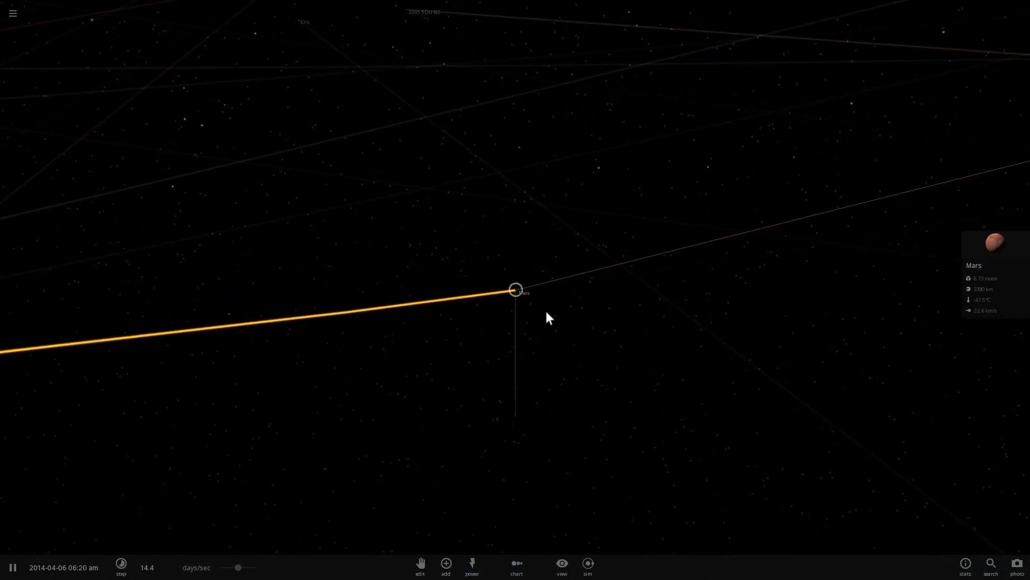
Inspect Vesta and the asteroid belt region beyond the orbit of Mars
left_click_drag(504, 302, 535, 341)
scroll(472, 268, "down", 3)
left_click(381, 324)
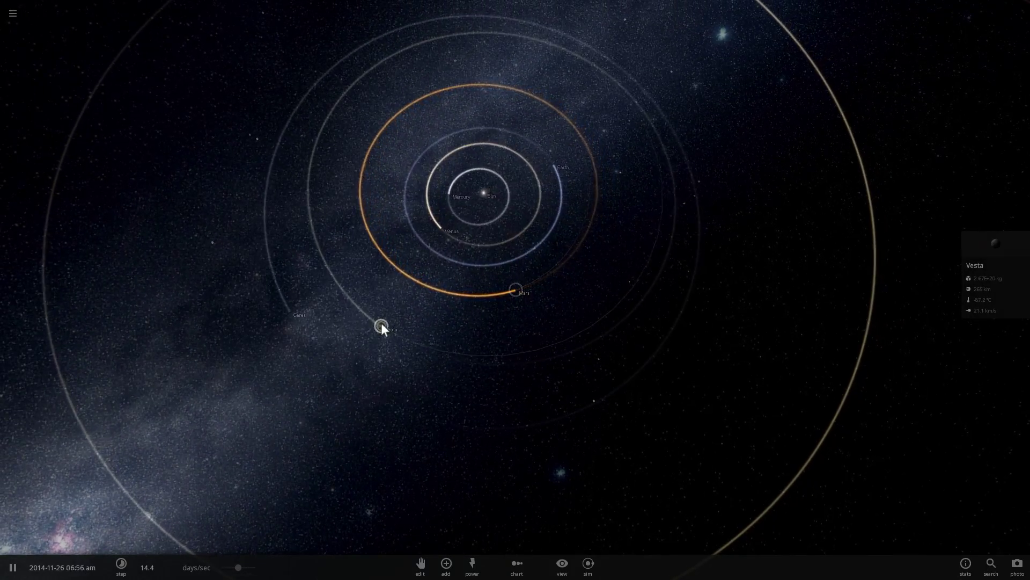
left_click(273, 330)
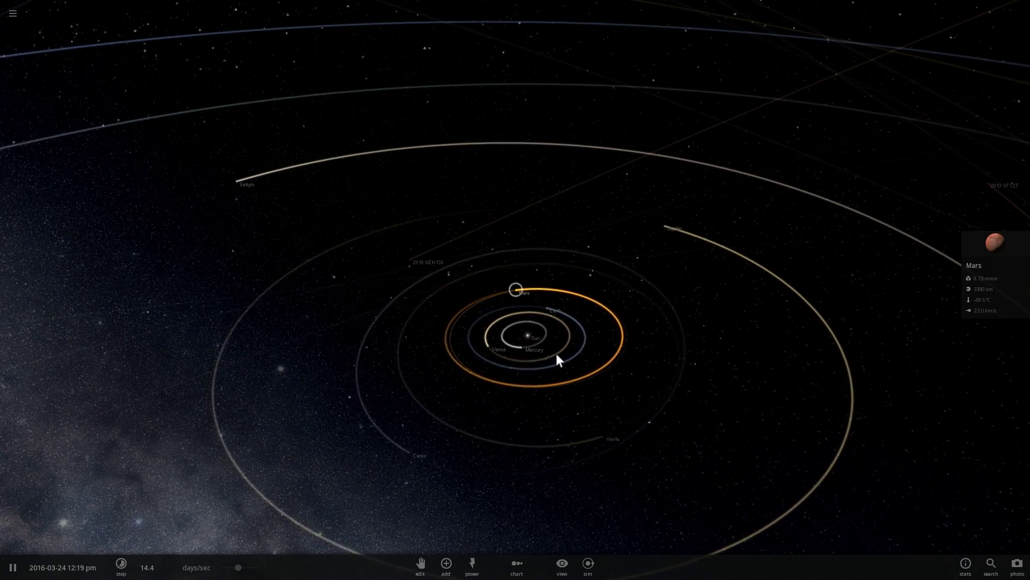
Examine Mars close up and its orbit within the inner solar system
left_click_drag(530, 350, 522, 320)
scroll(514, 301, "up", 10)
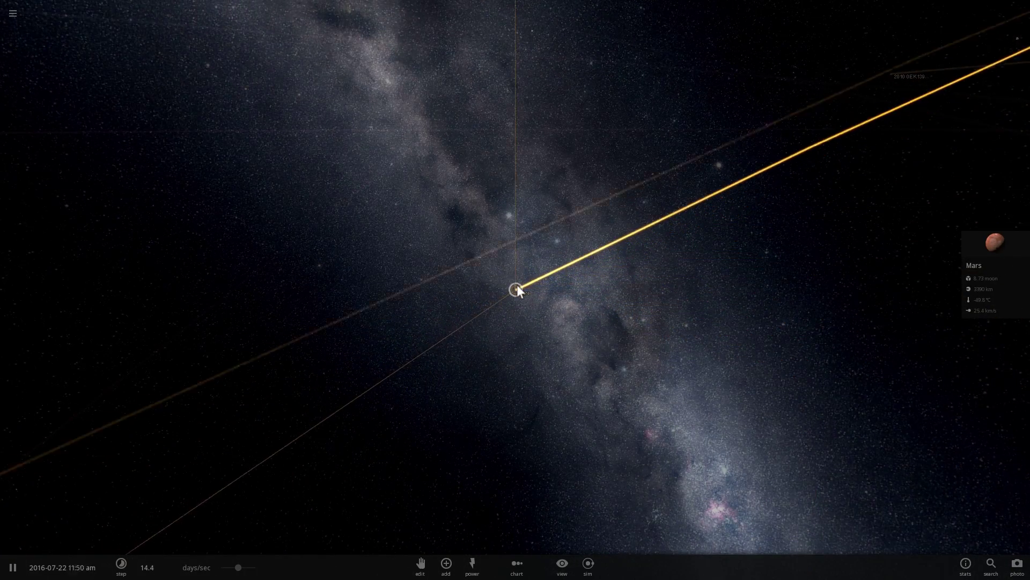
scroll(518, 289, "up", 4)
left_click_drag(511, 302, 431, 276)
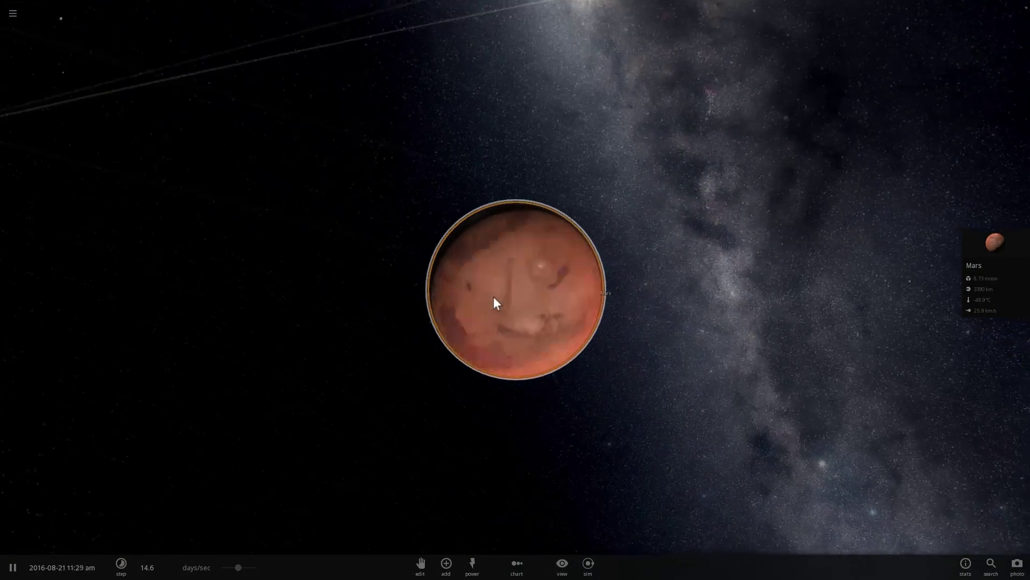
left_click_drag(493, 296, 483, 286)
scroll(484, 300, "down", 8)
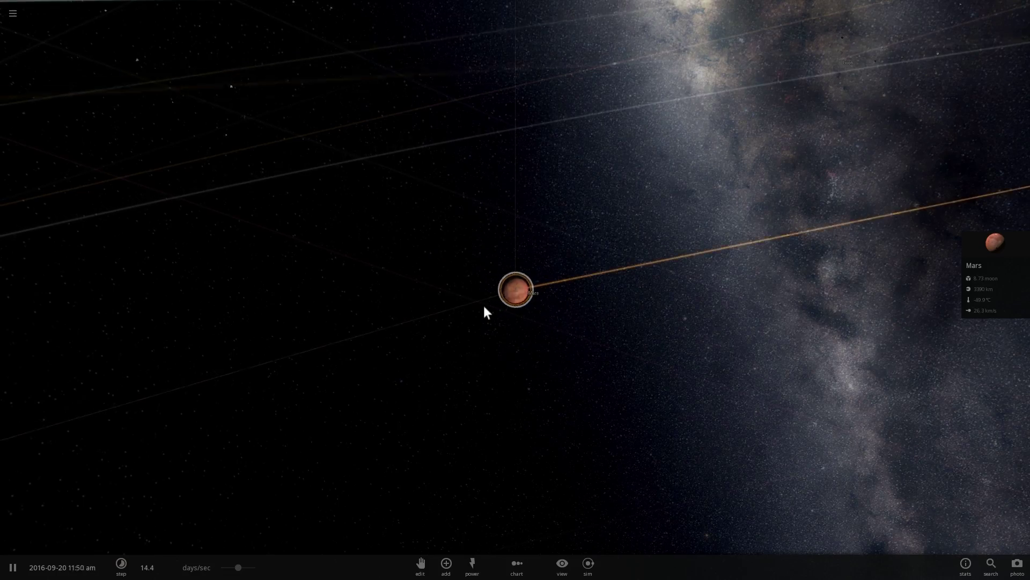
scroll(483, 317, "down", 10)
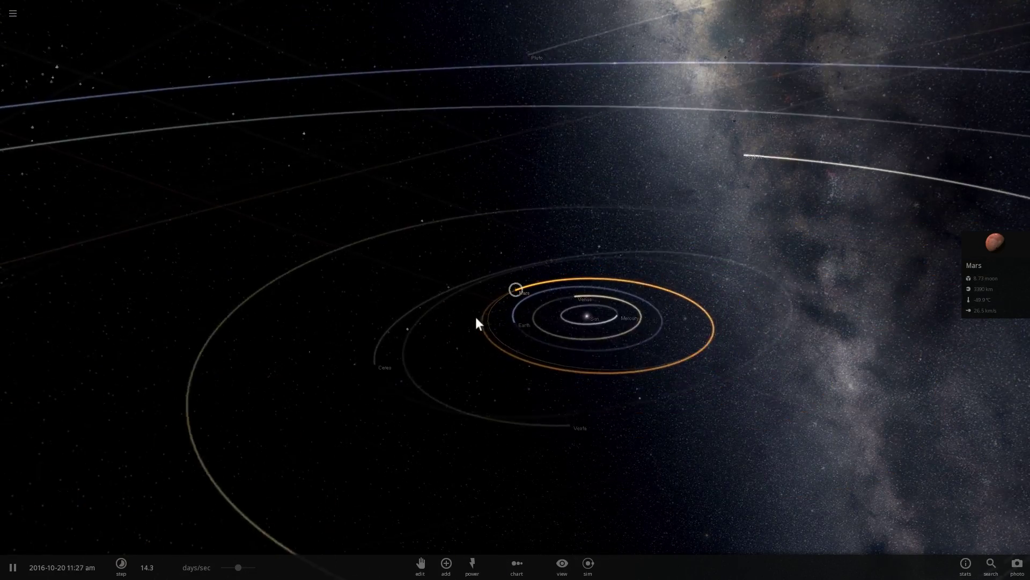
Focus on Ceres in the asteroid belt and view its surface
left_click_drag(432, 359, 630, 398)
double_click(482, 380)
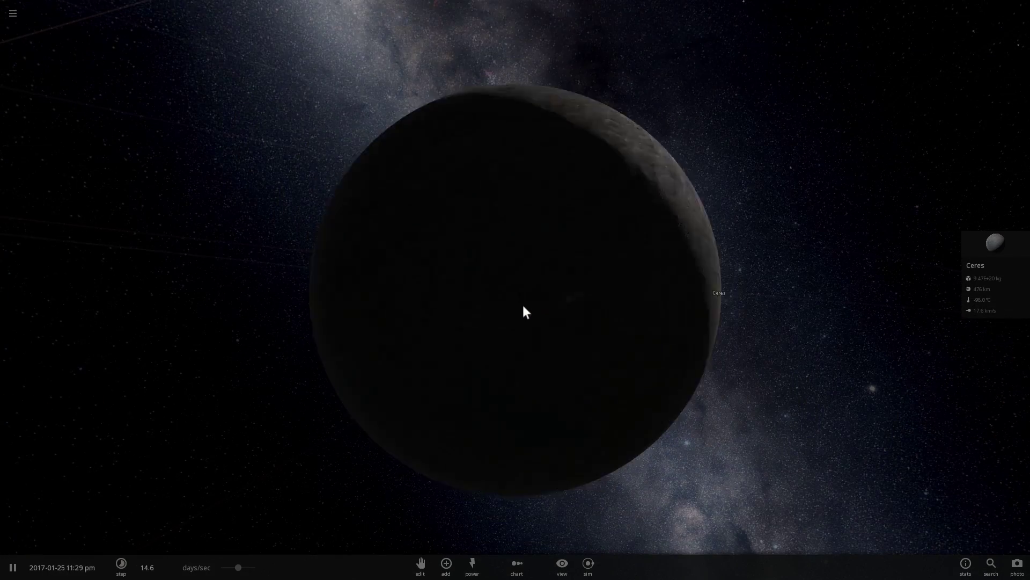
left_click_drag(524, 307, 421, 292)
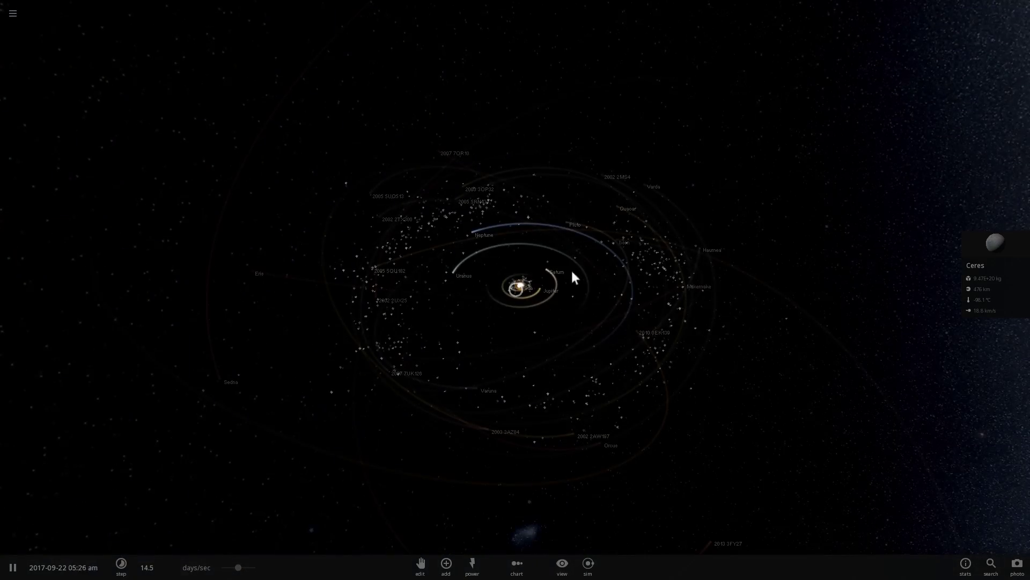
Focus on Pluto in the outer solar system and view its surface from several sides
double_click(562, 223)
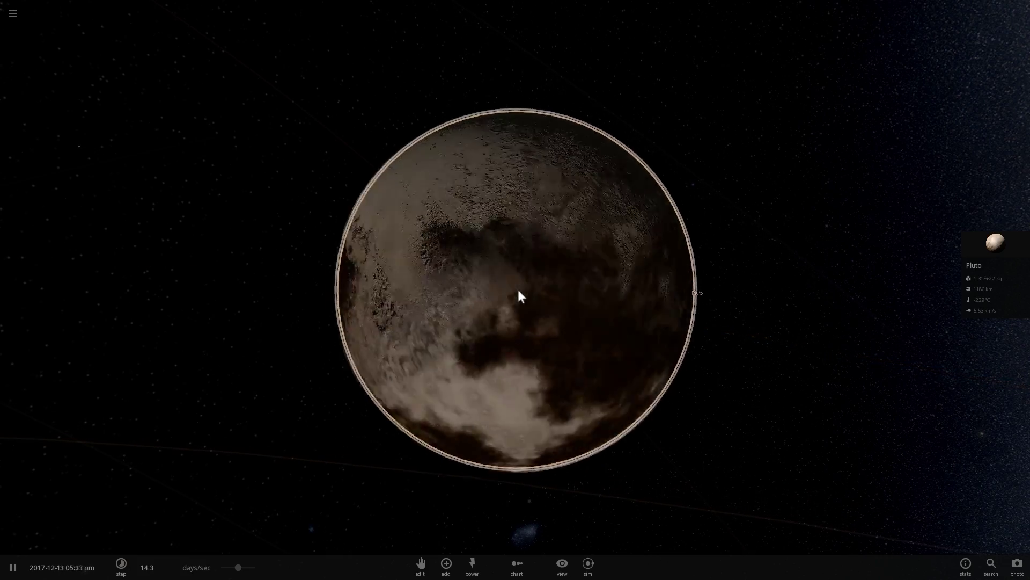
scroll(478, 287, "down", 5)
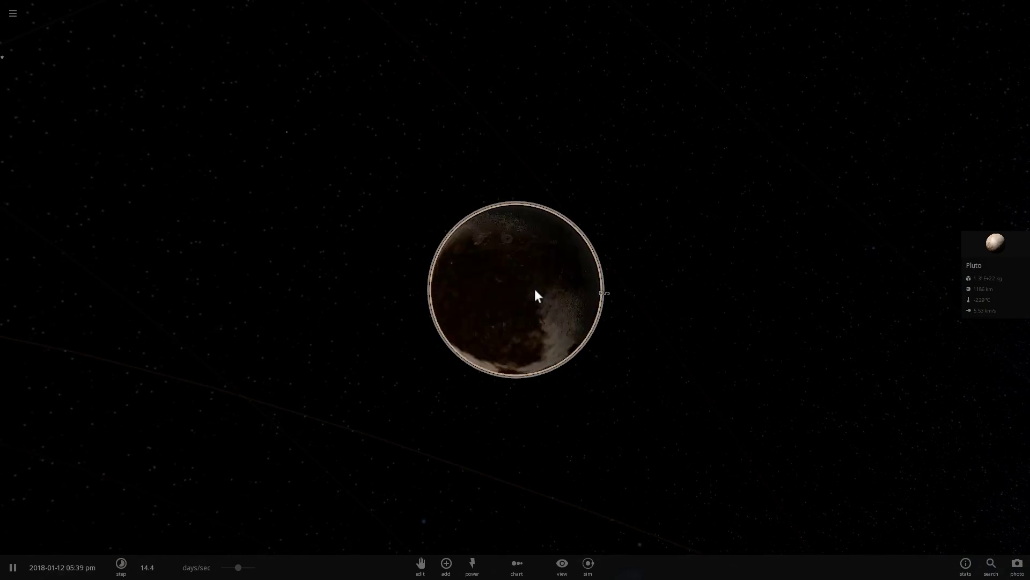
left_click_drag(534, 289, 325, 254)
left_click_drag(544, 276, 418, 270)
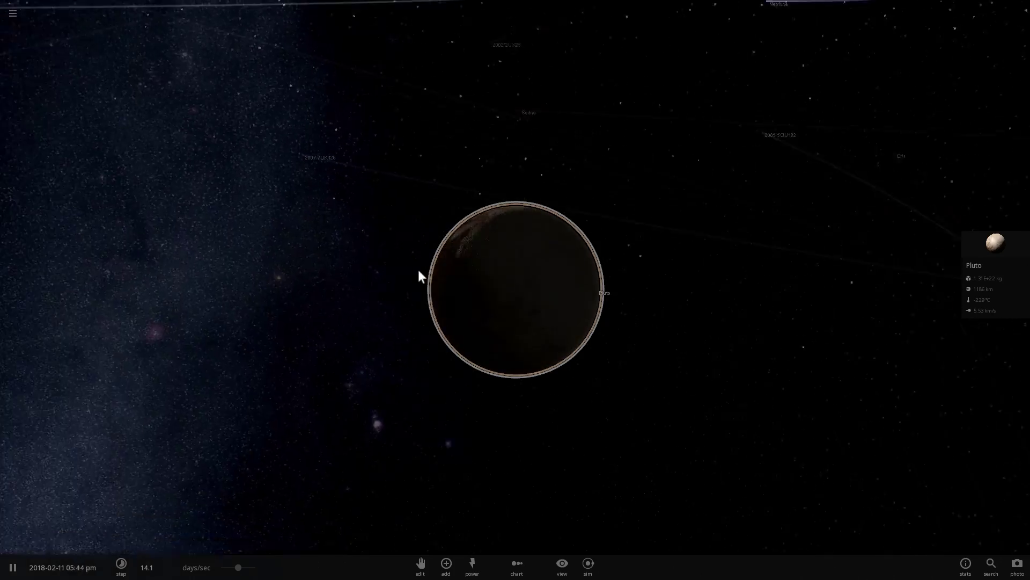
View Pluto's surroundings in the outer solar system and select Varuna
scroll(449, 287, "down", 5)
scroll(465, 301, "down", 10)
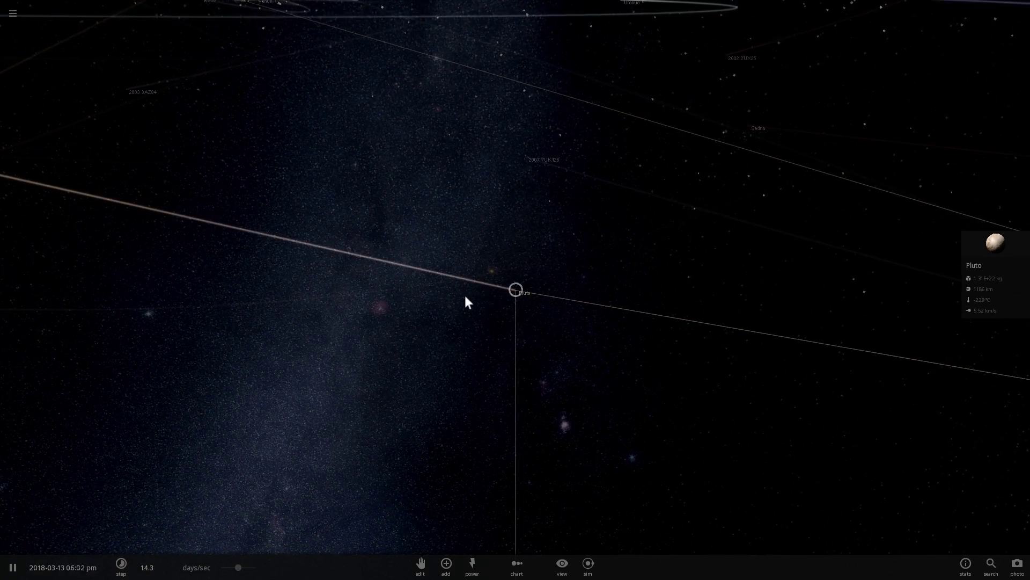
left_click_drag(481, 293, 258, 218)
left_click(422, 114)
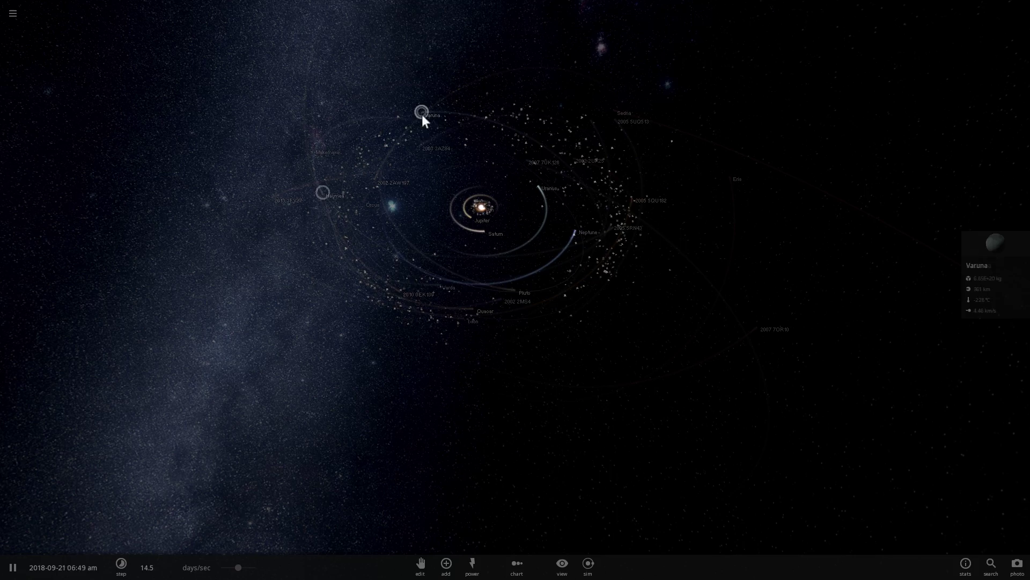
Select the Sun and examine the planets' orbits around it from several angles
left_click_drag(517, 191, 468, 211)
left_click(468, 211)
scroll(468, 210, "up", 10)
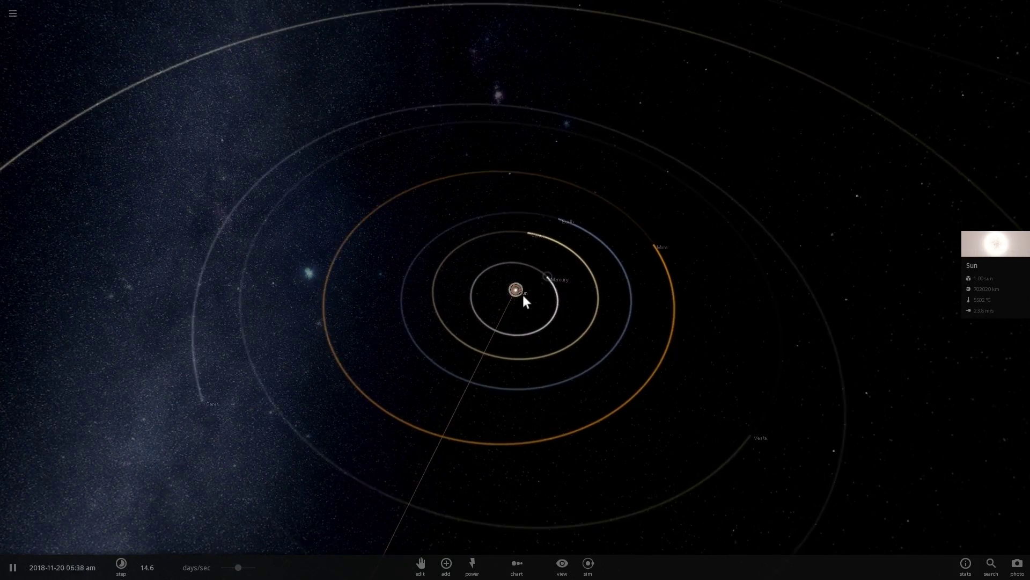
left_click_drag(524, 300, 585, 306)
left_click_drag(620, 338, 586, 317)
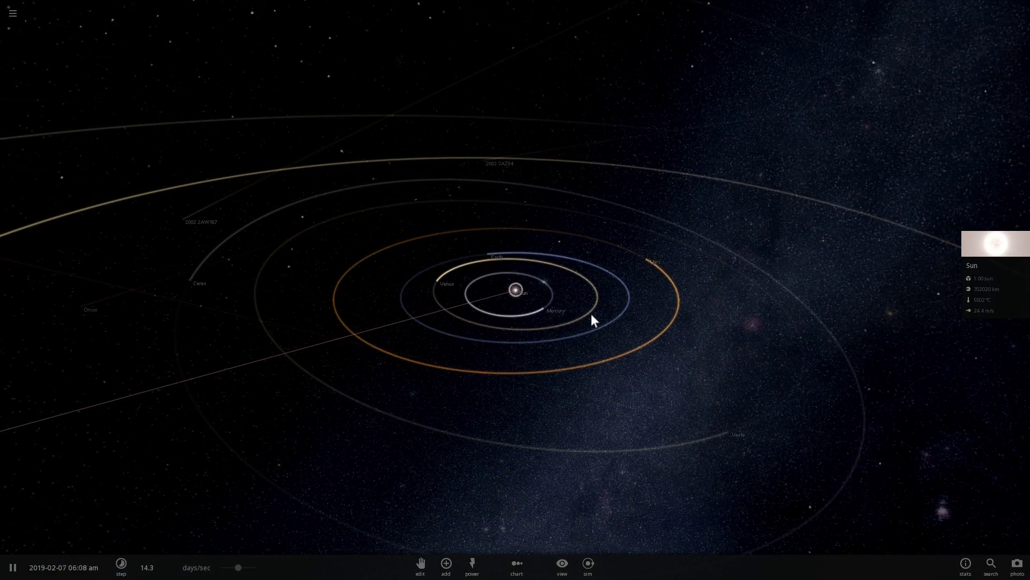
scroll(592, 316, "up", 3)
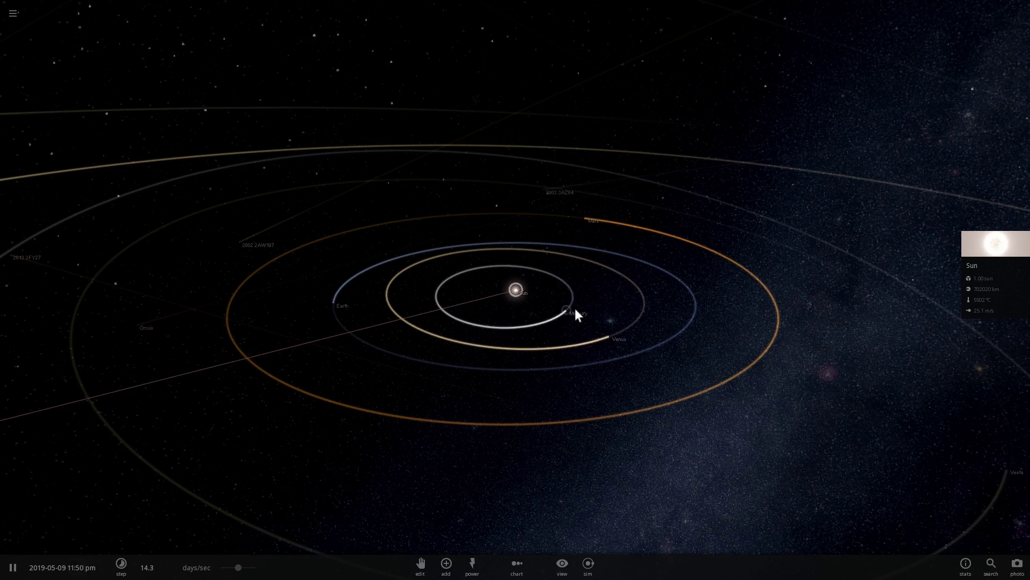
left_click_drag(575, 309, 424, 327)
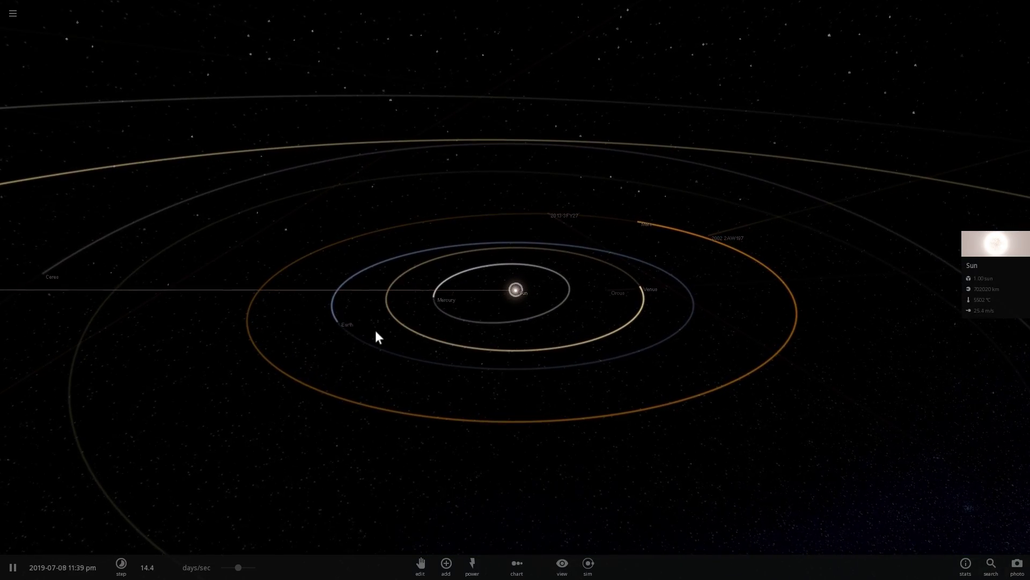
scroll(497, 328, "down", 5)
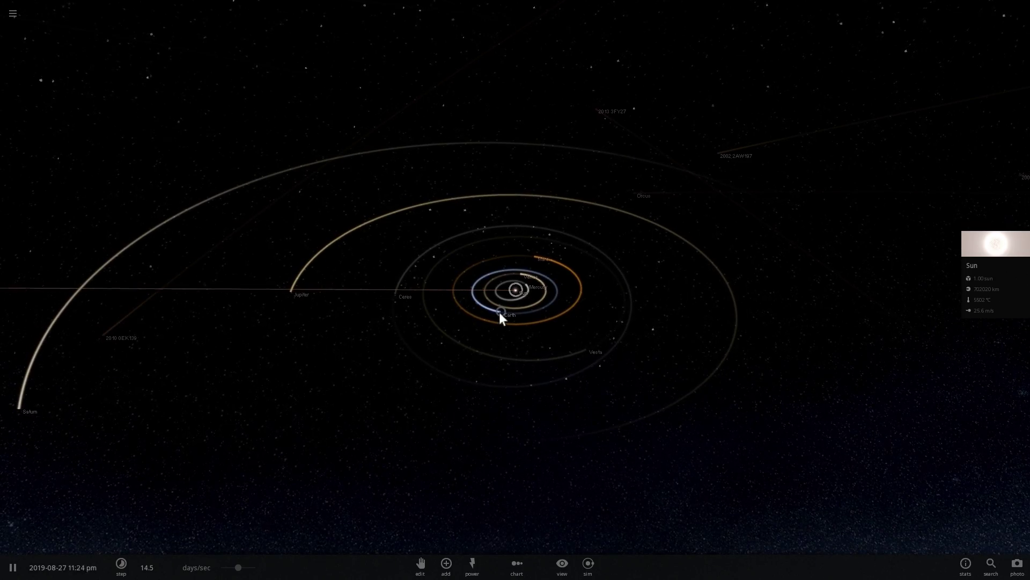
Focus on Earth, view the inner planets' orbits around the Sun from several angles, and select Venus
double_click(499, 311)
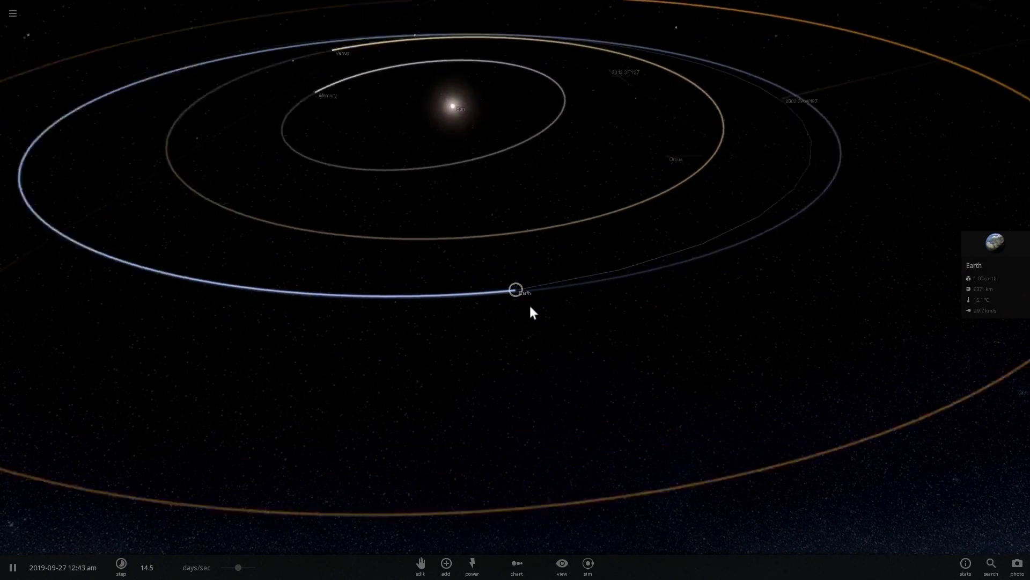
left_click_drag(585, 305, 510, 303)
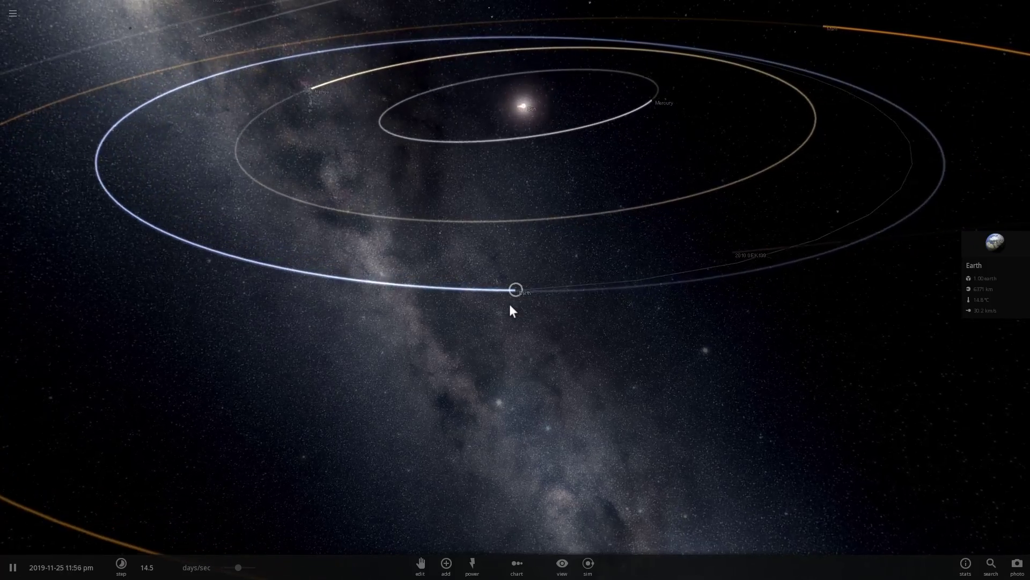
left_click_drag(462, 282, 470, 313)
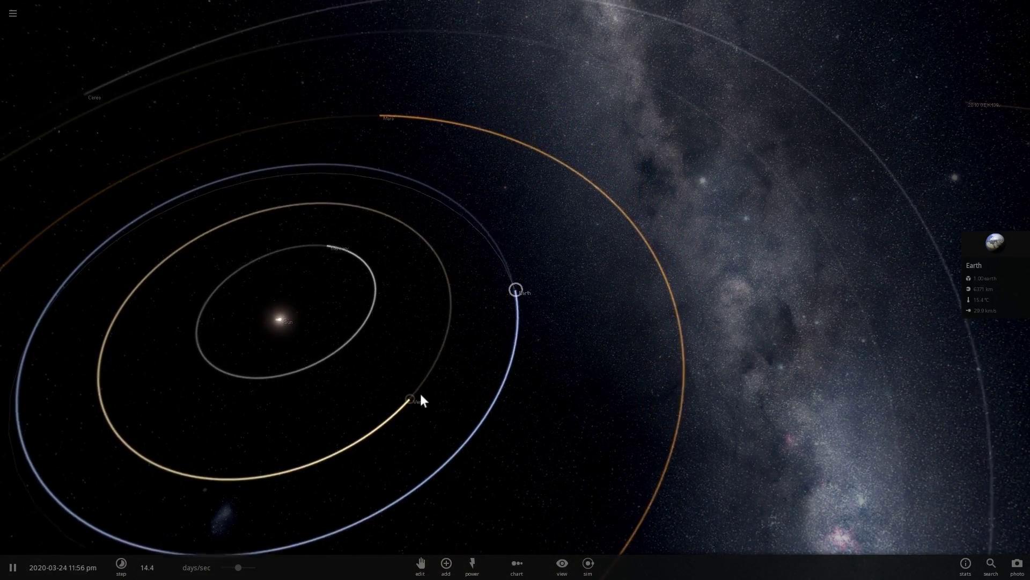
left_click(450, 394)
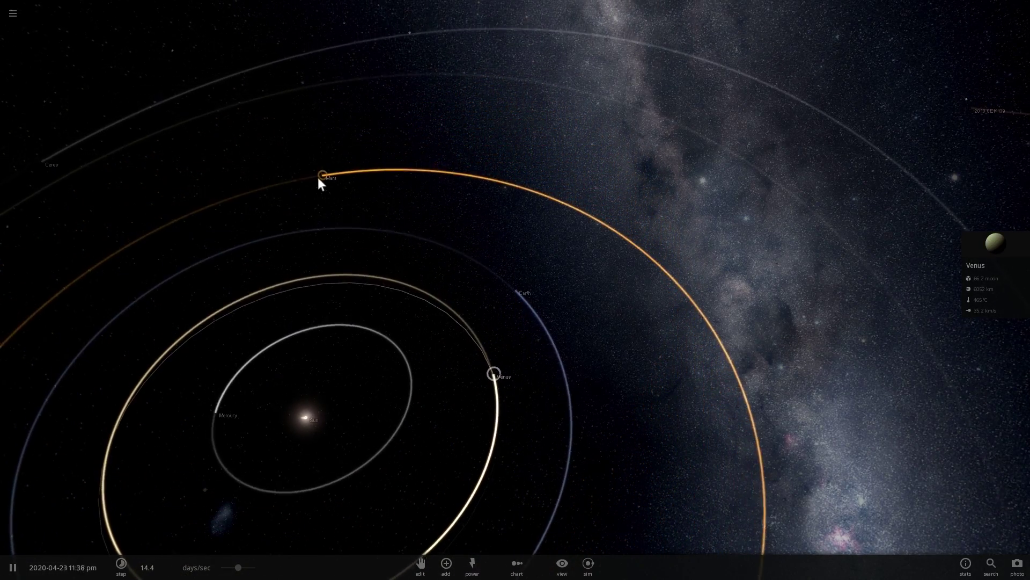
left_click(305, 201)
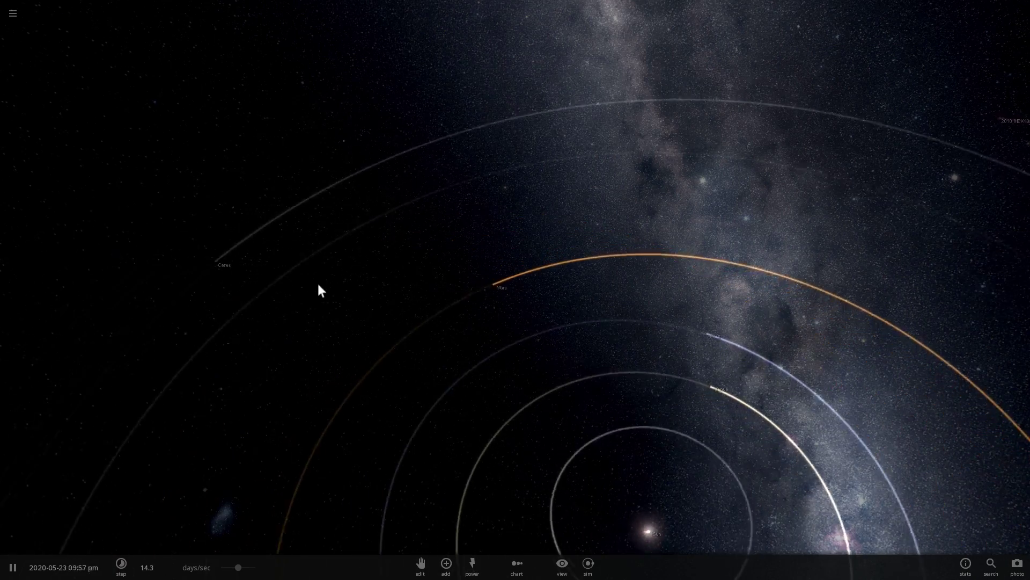
Select Vesta and focus on Ceres in the asteroid belt beyond Mars
scroll(318, 284, "down", 5)
left_click(387, 280)
left_click_drag(460, 321, 924, 302)
left_click(923, 301)
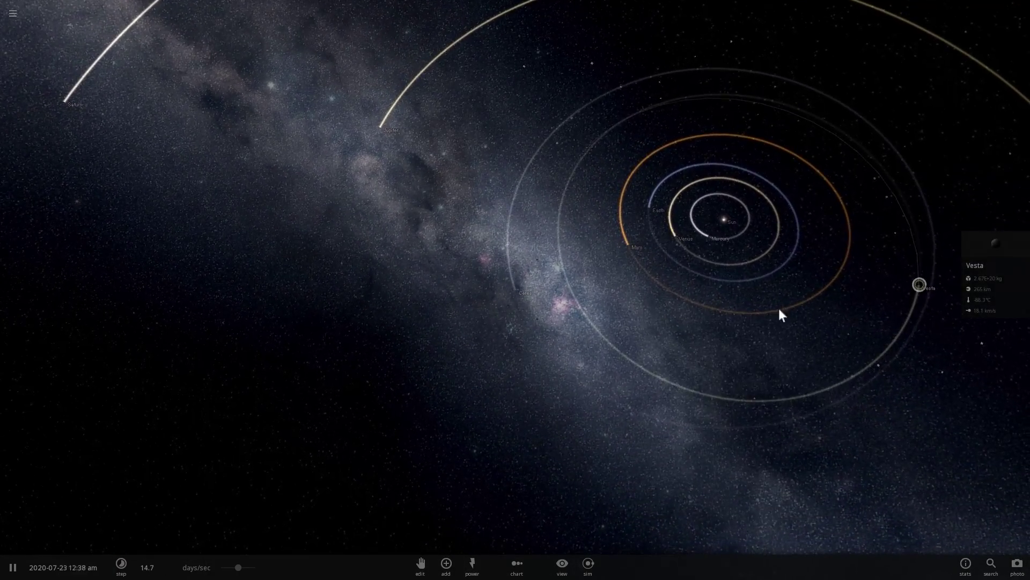
left_click(516, 291)
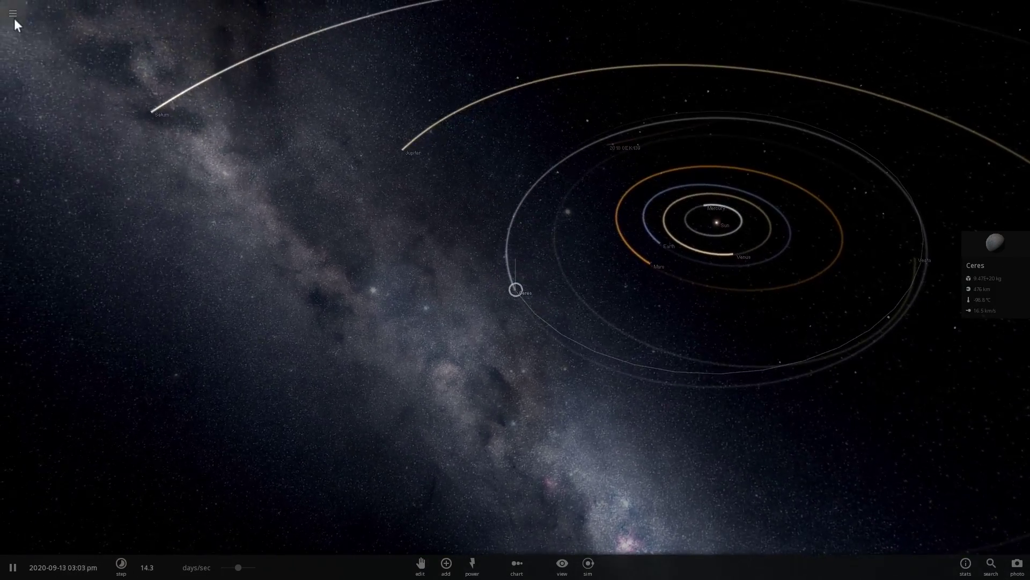
Open the Solar System non-moons >= 200km simulation
left_click(14, 16)
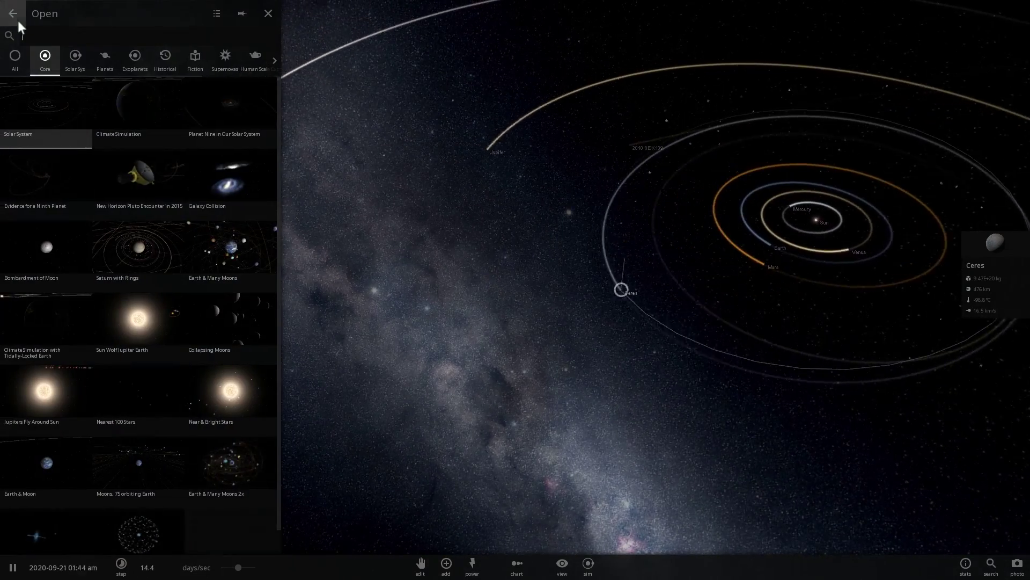
left_click(75, 60)
left_click(231, 104)
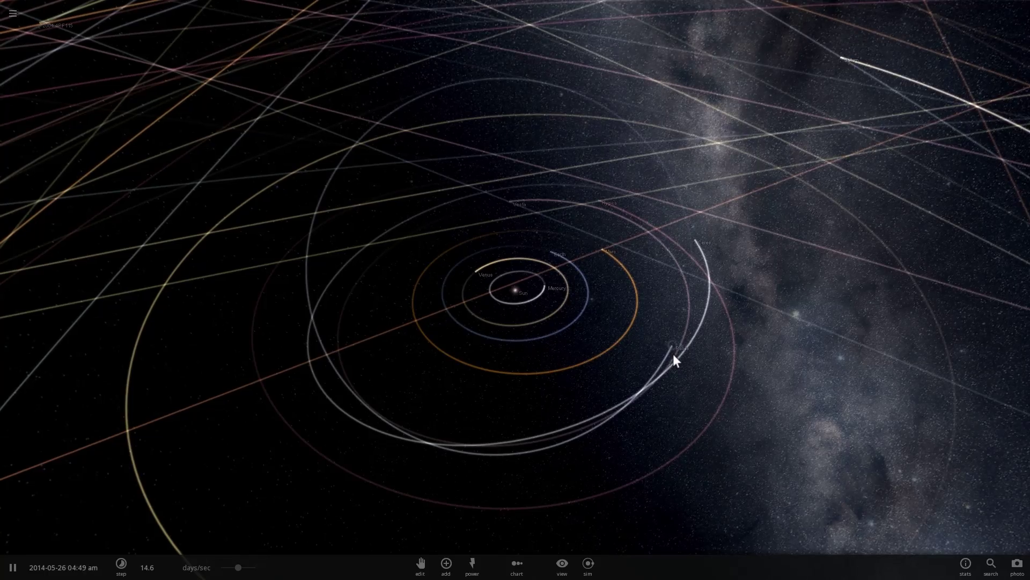
Select Ceres, Vesta and Hygiea in turn to inspect their orbits in the asteroid belt
left_click(665, 338)
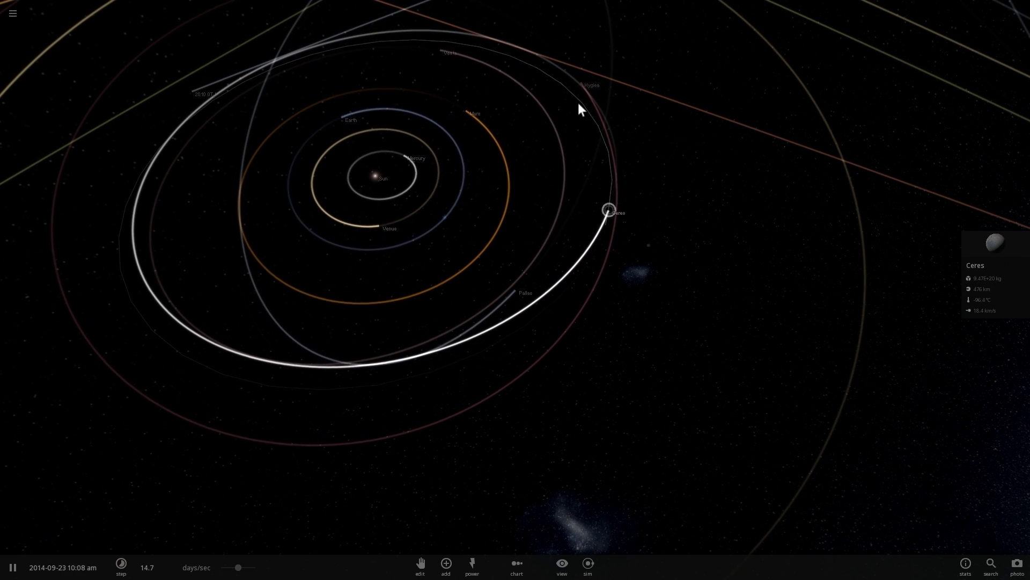
left_click(410, 62)
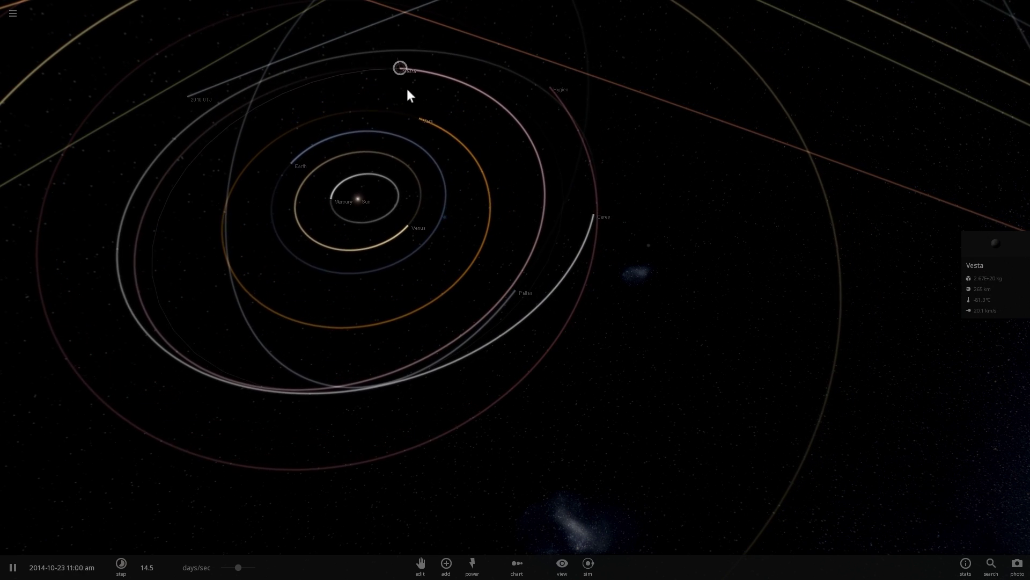
left_click(538, 90)
left_click_drag(446, 169, 522, 220)
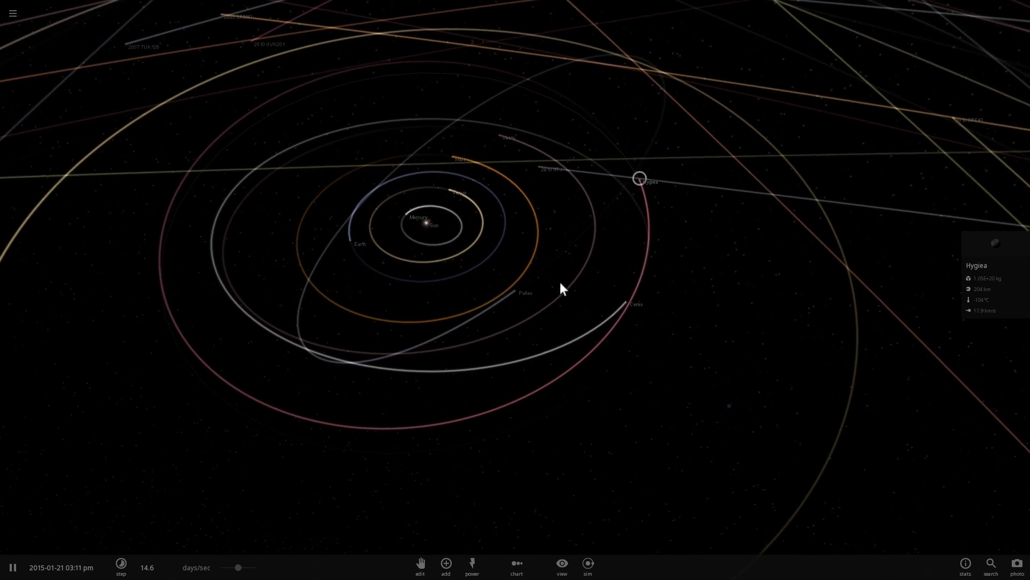
Compare the orbits of Ceres, Pallas, Vesta and Hygiea by selecting each one in turn
left_click(626, 311)
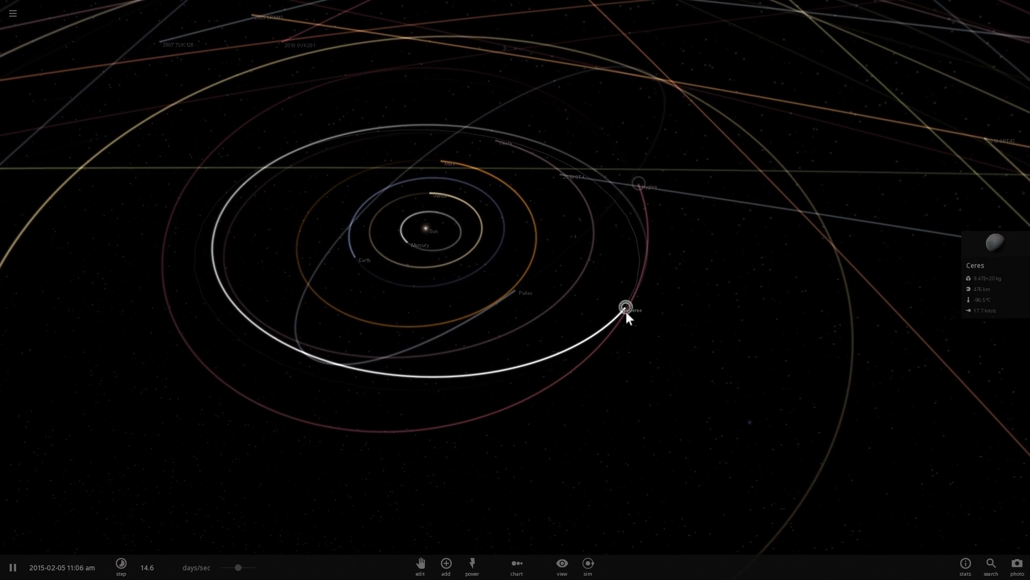
left_click(523, 288)
left_click(451, 152)
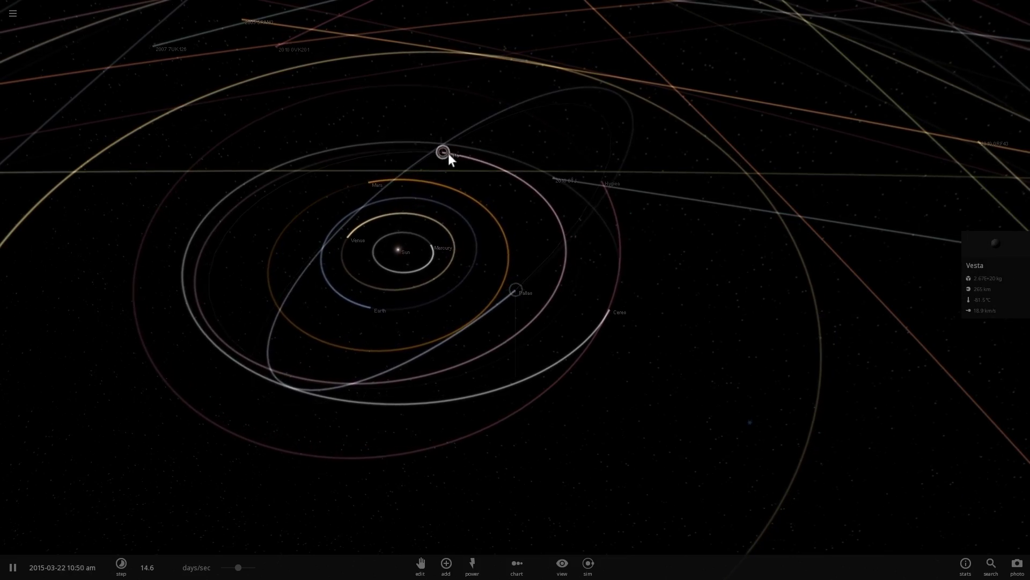
left_click(588, 183)
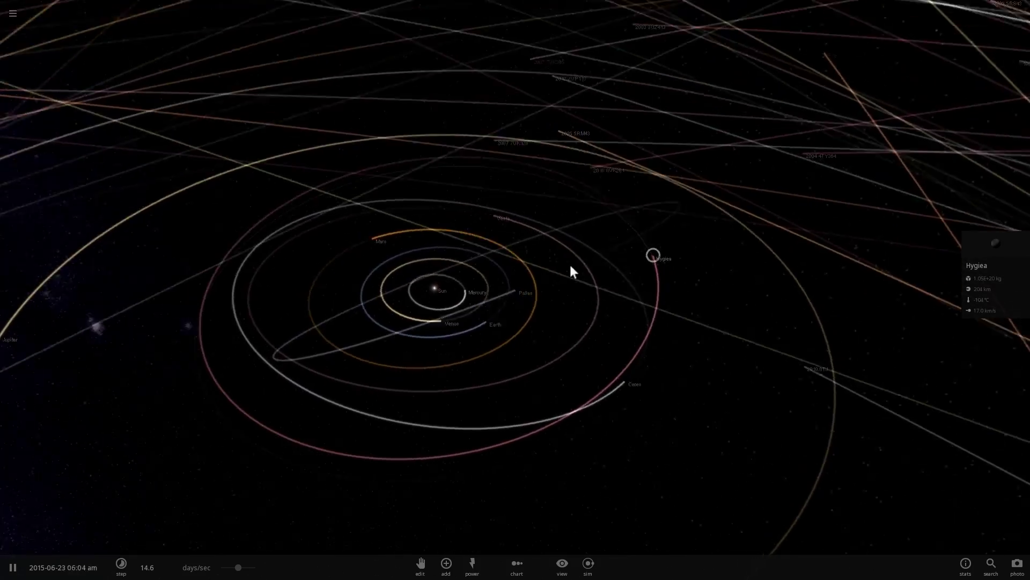
left_click_drag(569, 263, 561, 251)
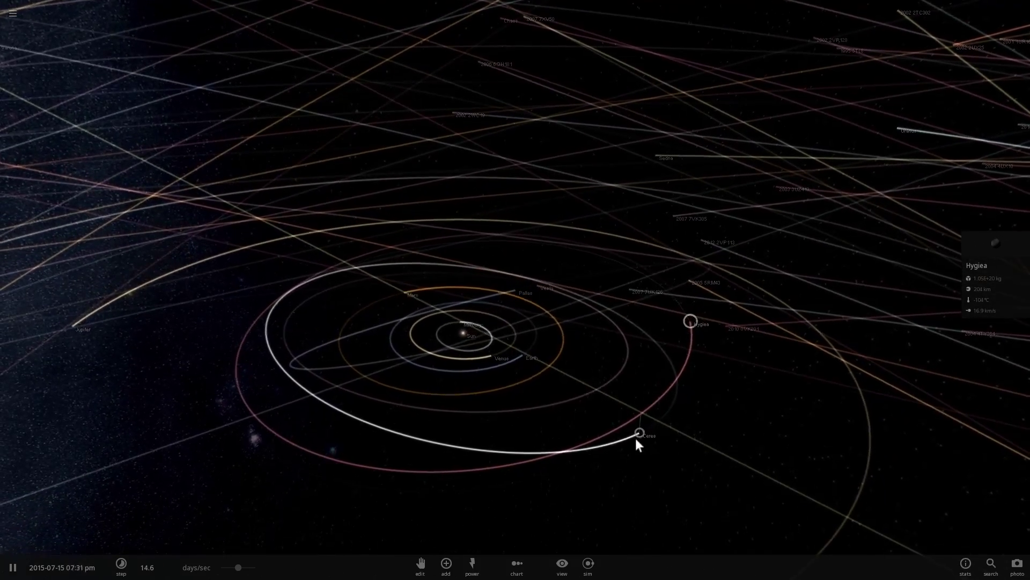
Focus on Ceres and view the whole solar system out to the orbits beyond Neptune
double_click(639, 434)
scroll(576, 401, "down", 5)
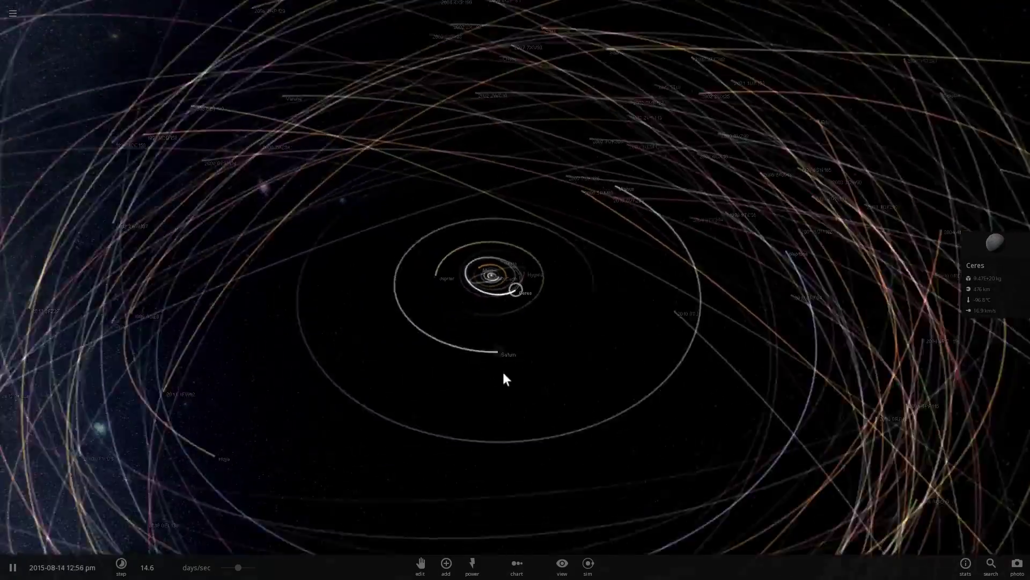
scroll(504, 372, "down", 3)
left_click_drag(503, 373, 733, 355)
scroll(503, 386, "up", 3)
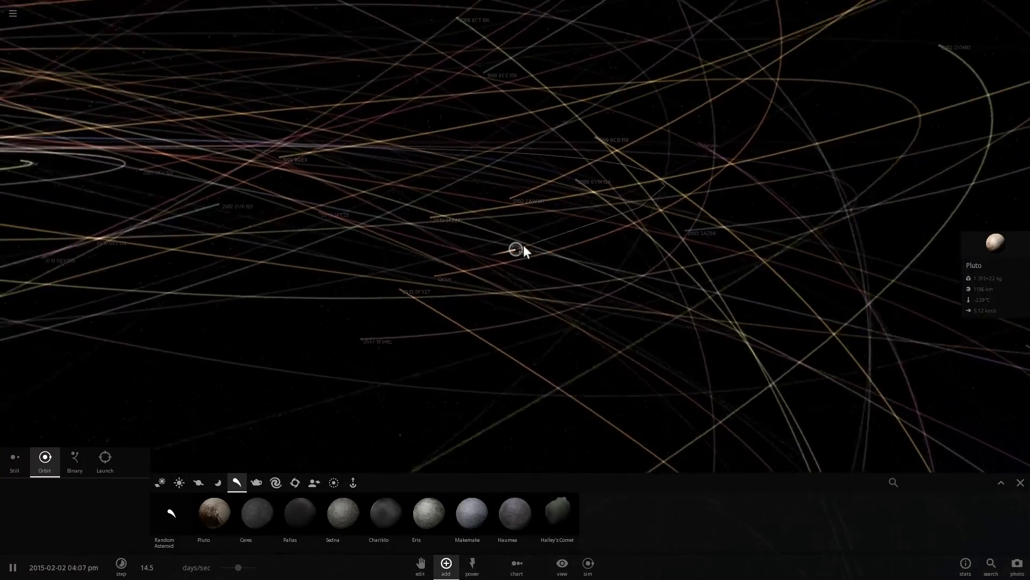
Select 1999 9TC36, 2010 0RF64 and 2002 2VR128 near Pluto in turn, and open the properties of 2002 2VR128
left_click_drag(523, 244, 445, 230)
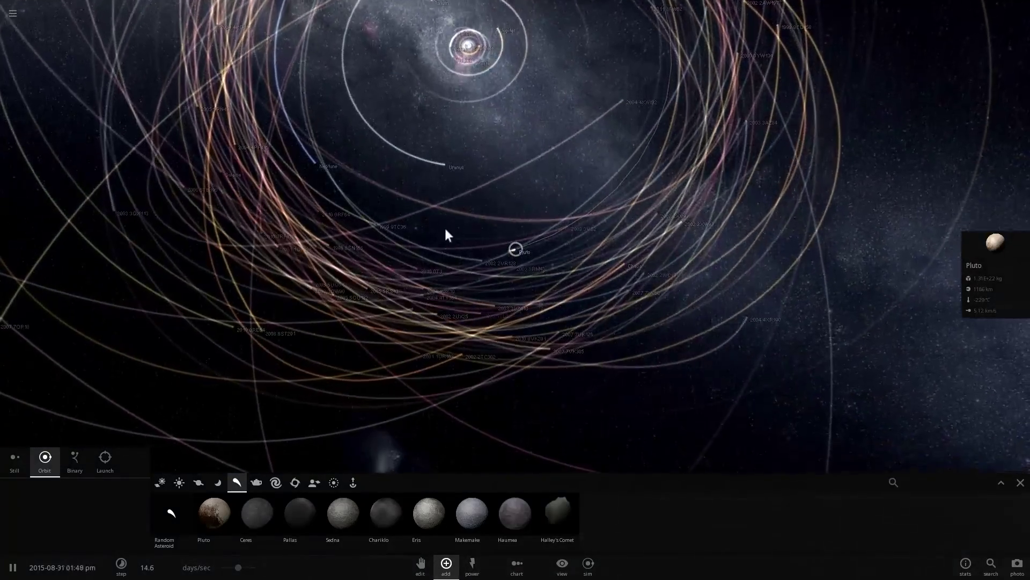
left_click(374, 223)
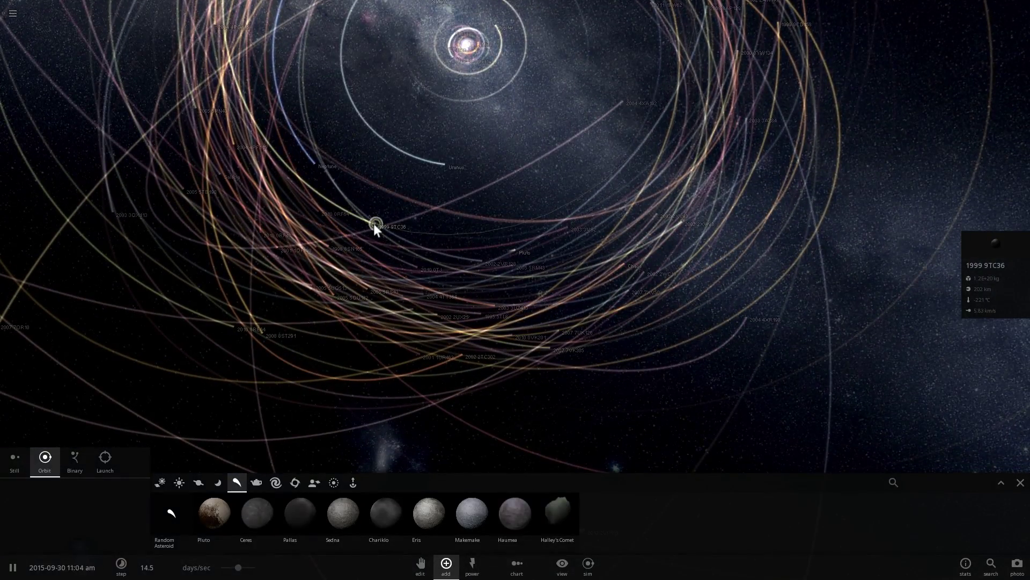
left_click_drag(373, 224, 369, 245)
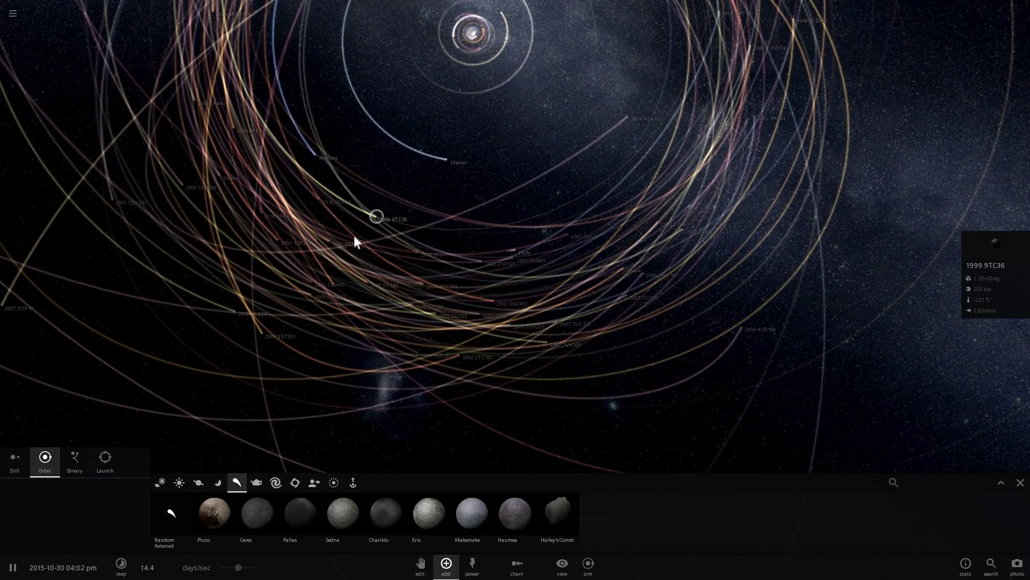
left_click(323, 201)
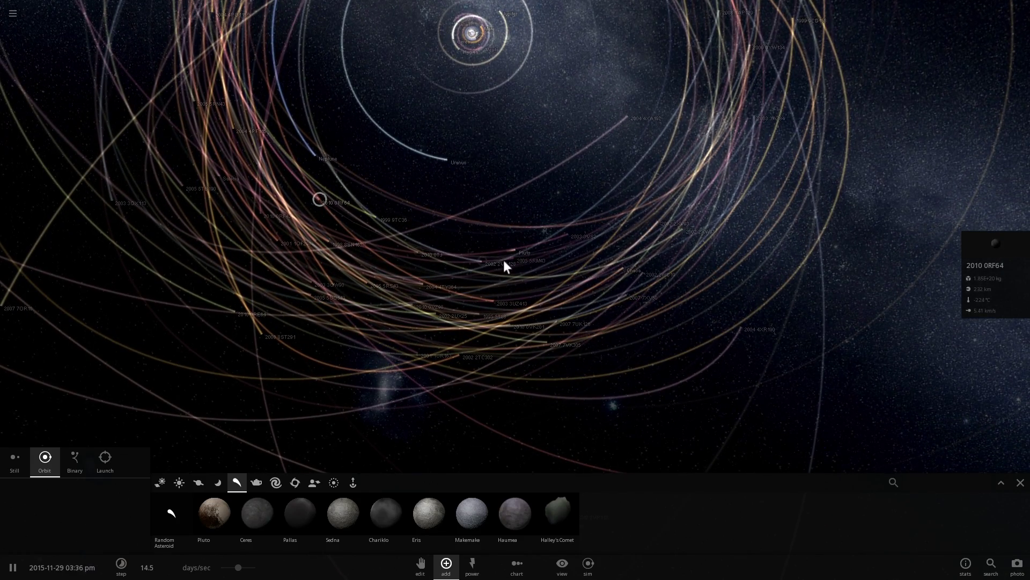
left_click(488, 264)
left_click_drag(529, 274, 620, 266)
left_click(978, 257)
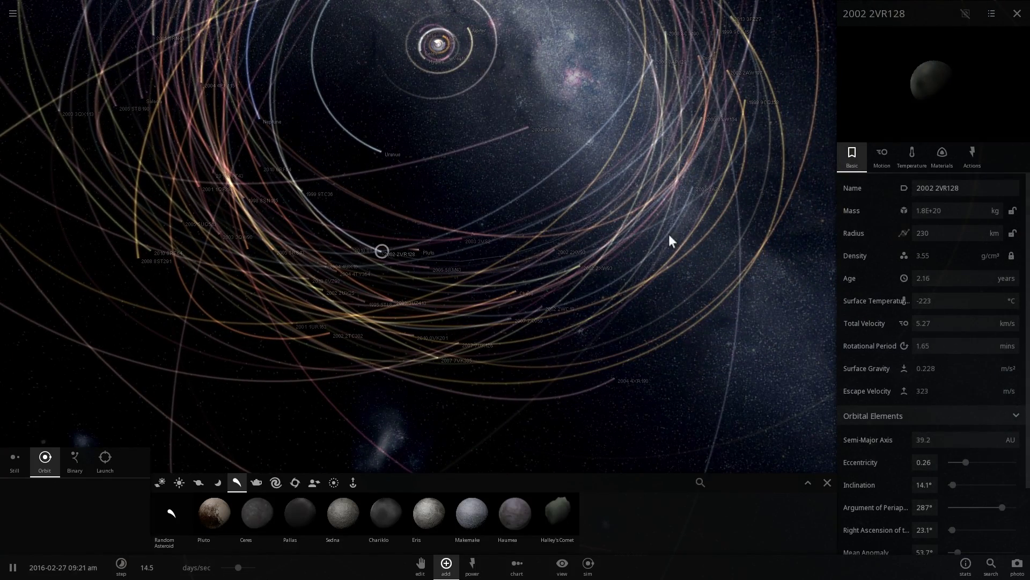
Examine 2002 2VR128 and Pluto among the surrounding orbits from closer up and from different angles
scroll(593, 187, "up", 3)
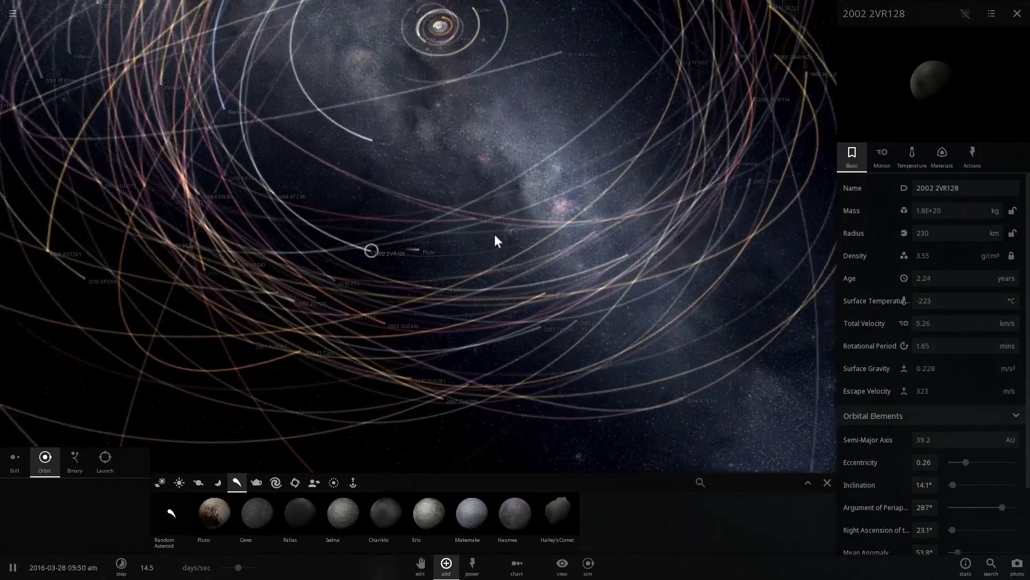
mouse_move(449, 265)
left_mouse_down()
mouse_move(450, 239)
mouse_move(439, 263)
left_mouse_up()
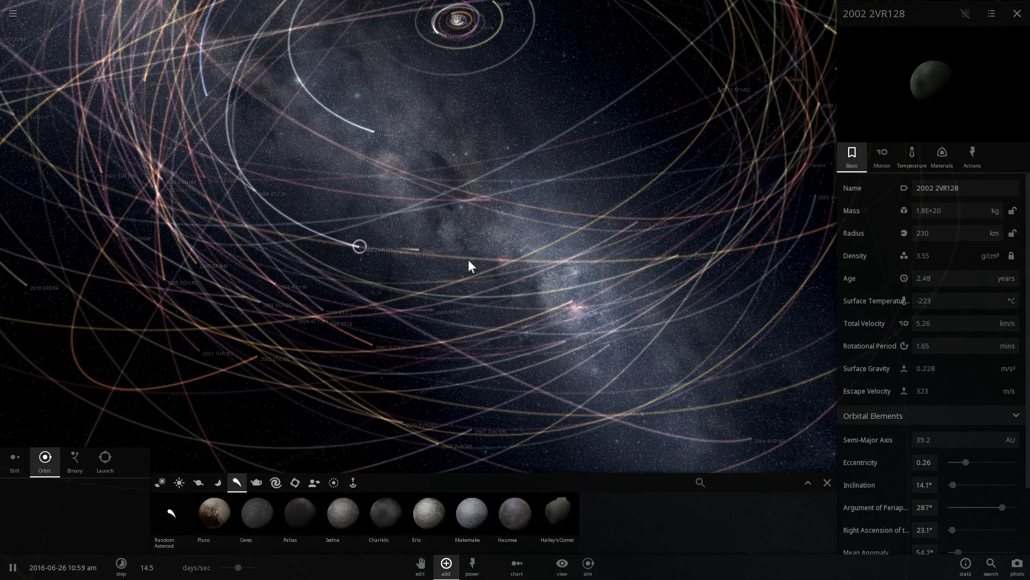
left_click_drag(468, 261, 450, 266)
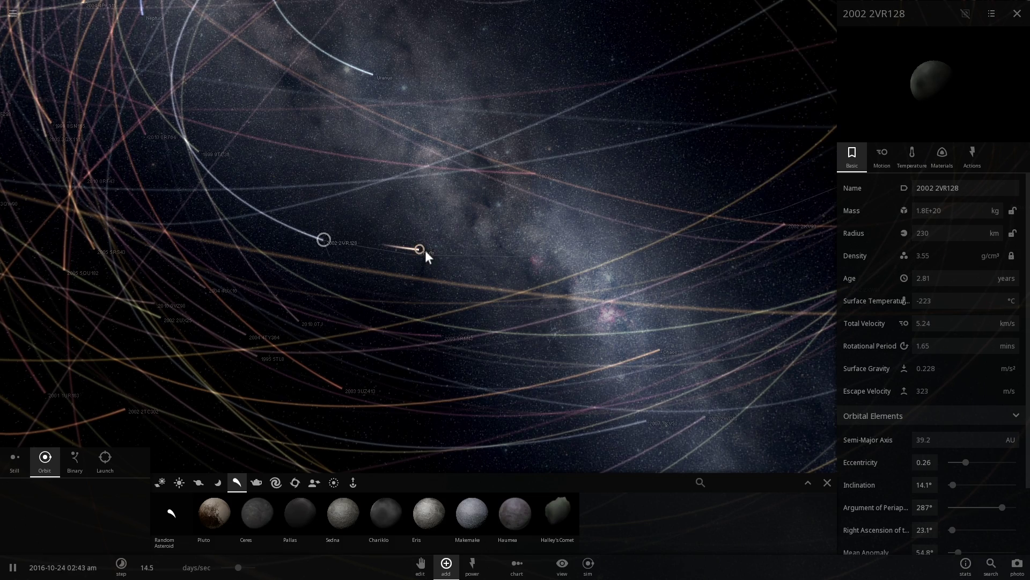
left_click_drag(425, 250, 444, 240)
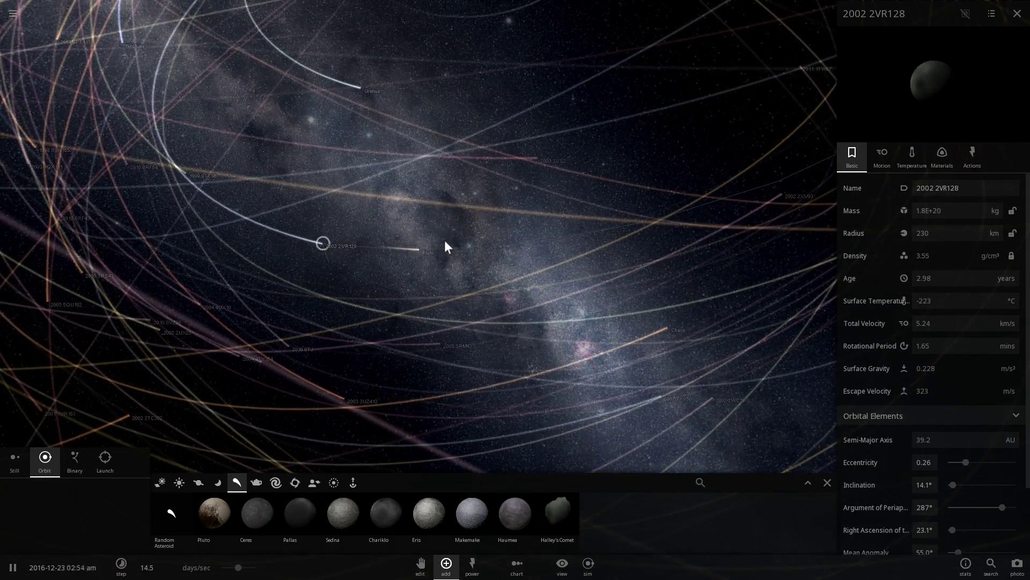
Open the Solar System All Possible Dwarf Planets simulation and slow it down to about 1.4 days/sec
left_click(16, 14)
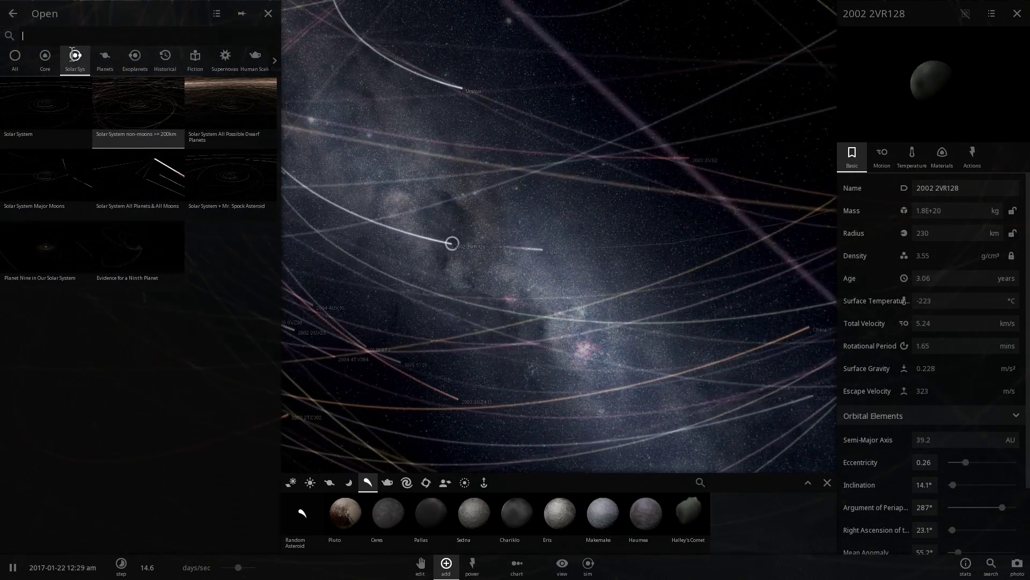
left_click(207, 99)
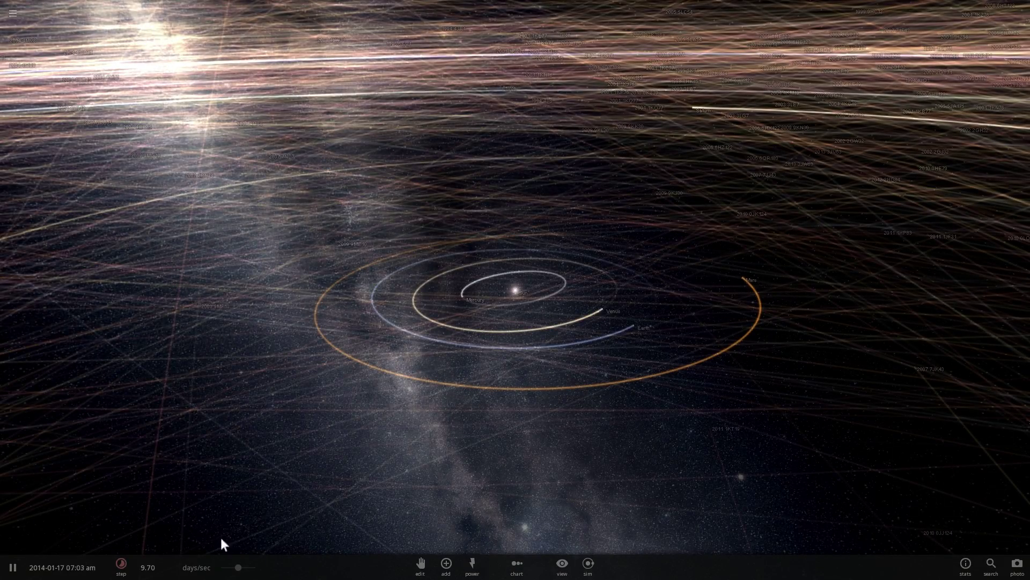
left_click_drag(238, 567, 227, 568)
View the entire belt of possible dwarf planets around the Sun from the side and from above
scroll(302, 471, "down", 4)
scroll(306, 466, "down", 10)
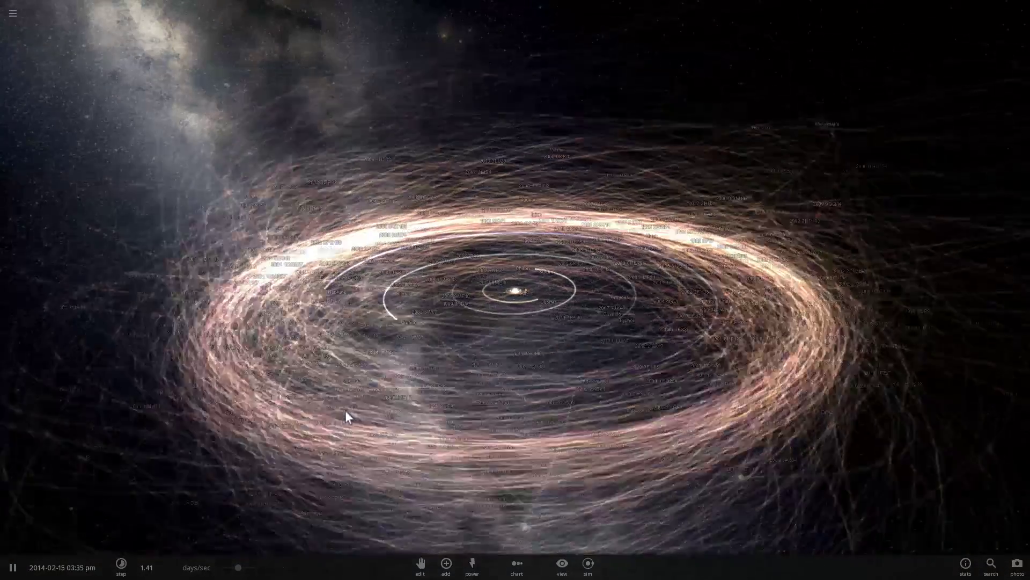
left_click_drag(346, 410, 316, 236)
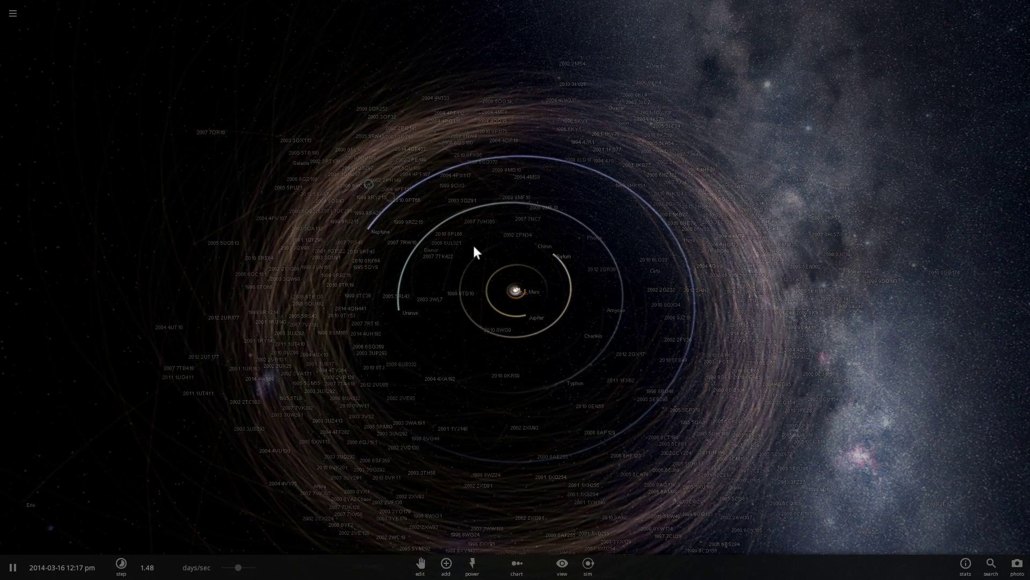
left_click_drag(467, 246, 411, 204)
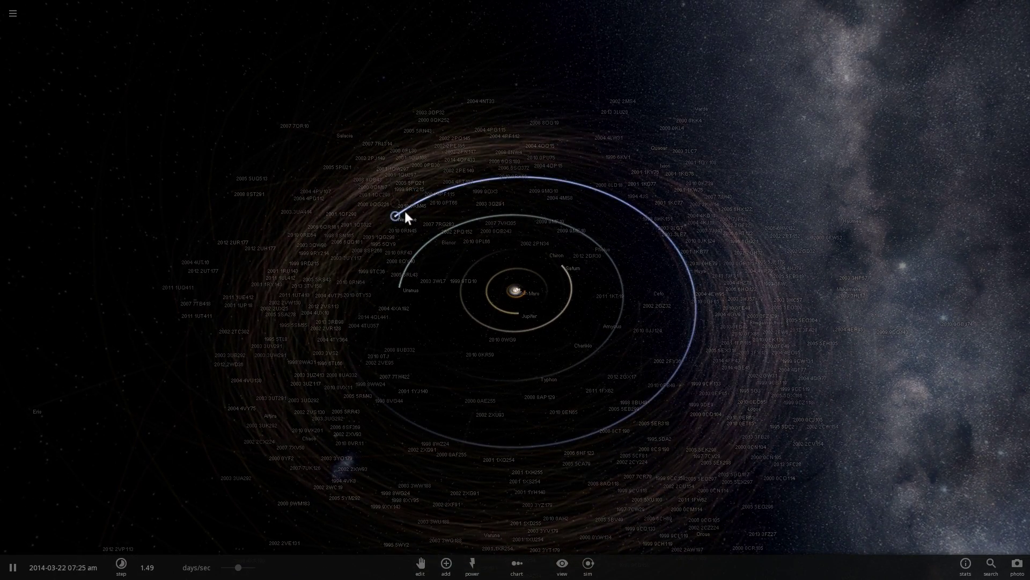
Select Neptune and examine its orbit against the surrounding belt of possible dwarf planets
left_click(396, 214)
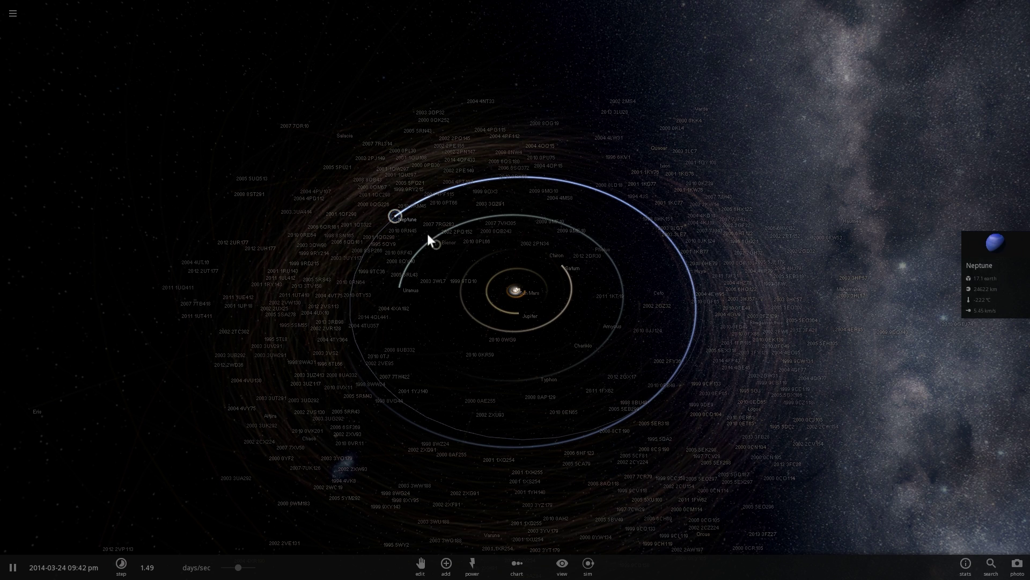
left_click_drag(428, 233, 430, 221)
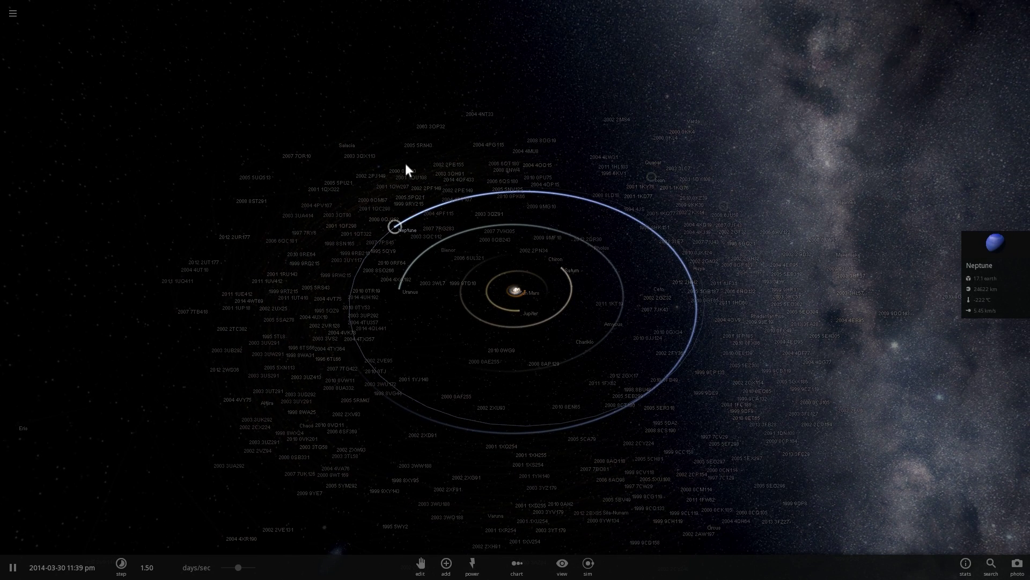
left_click_drag(392, 169, 394, 204)
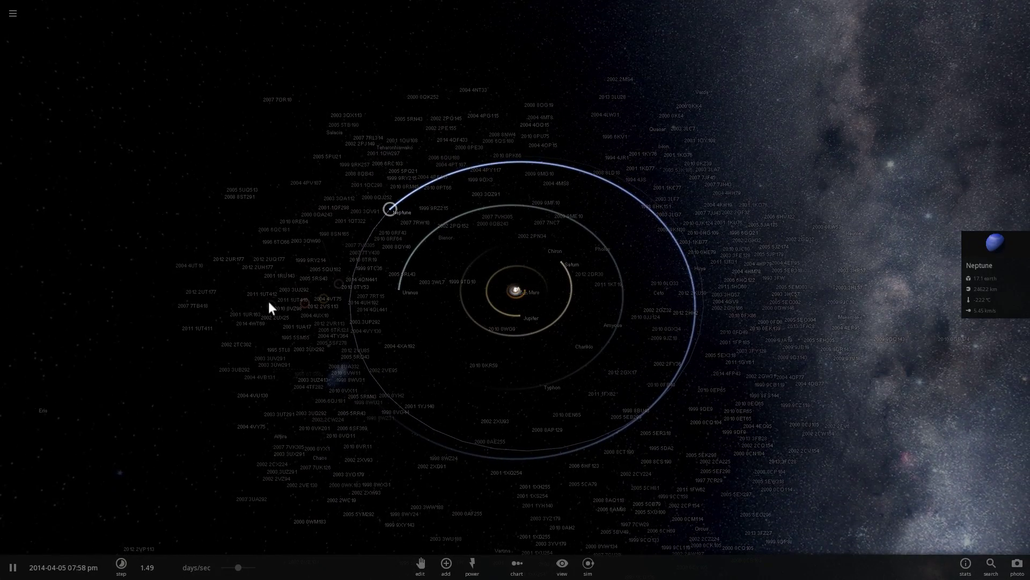
Inspect Neptune's orbit and the inner edge of the dwarf planet candidate belt at low and steep angles and closer up
left_click_drag(323, 279, 343, 177)
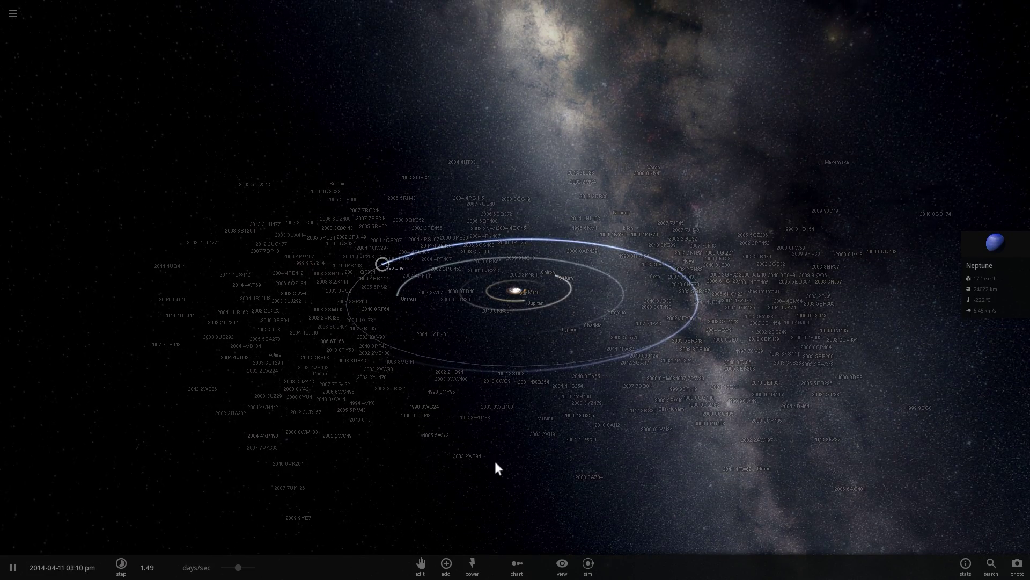
left_click_drag(451, 369, 412, 381)
scroll(413, 384, "up", 5)
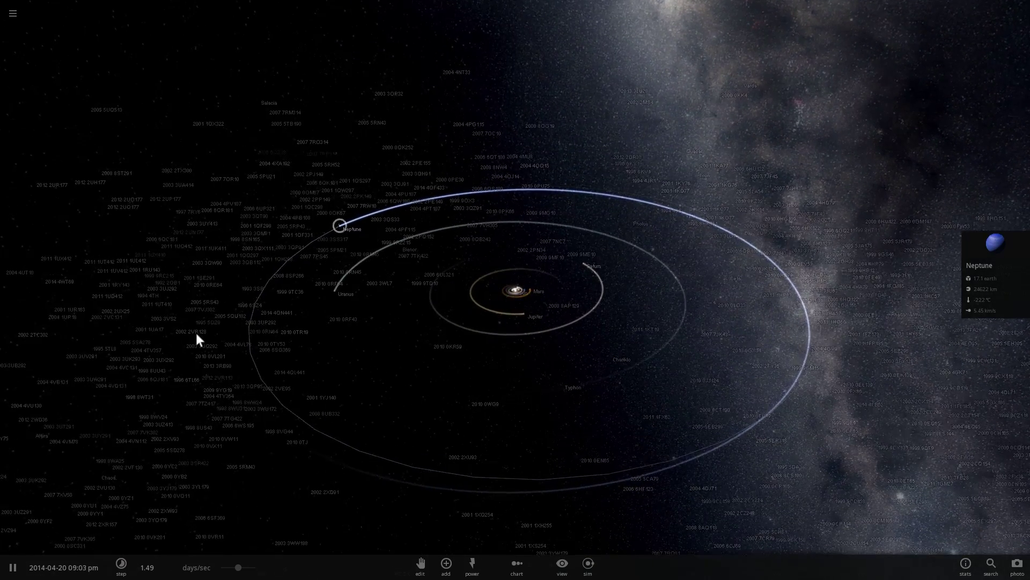
left_click_drag(220, 225, 221, 249)
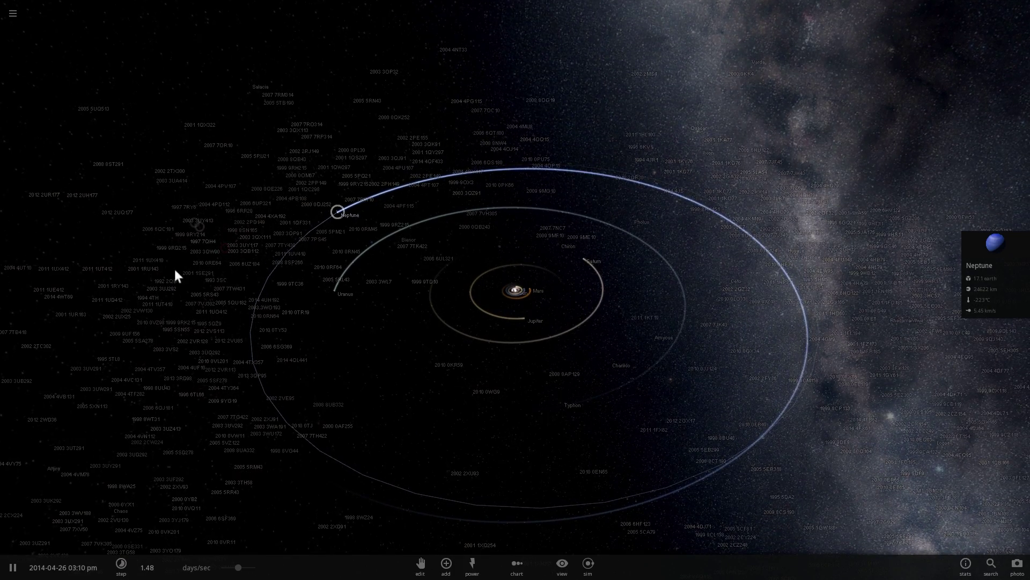
left_click_drag(191, 244, 194, 290)
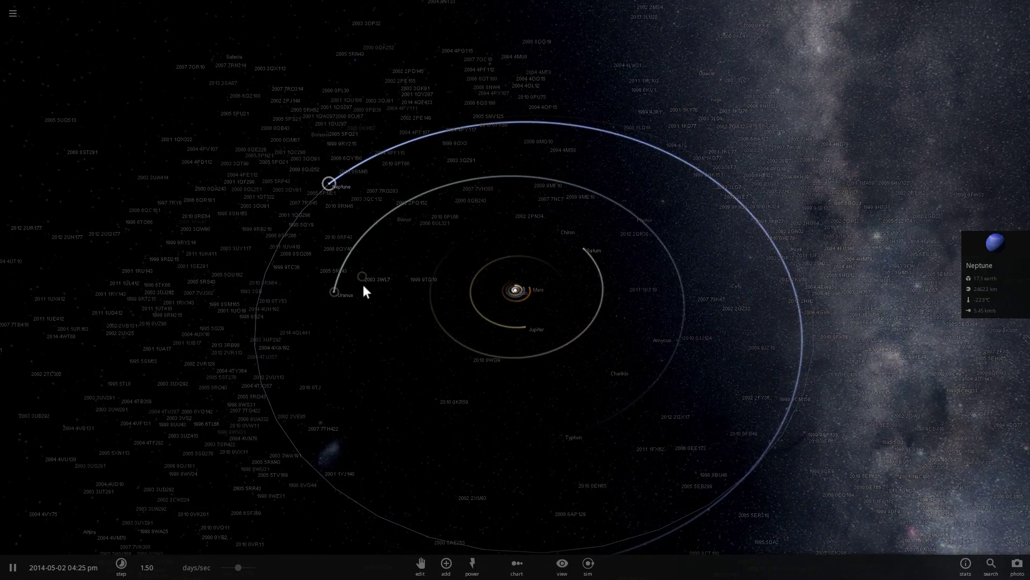
scroll(363, 290, "up", 3)
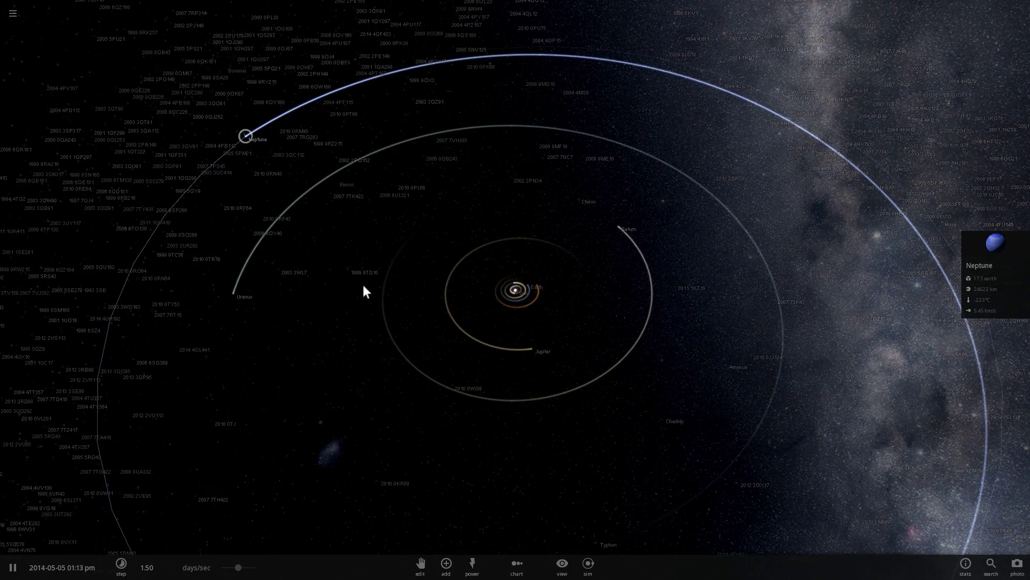
left_click_drag(364, 286, 356, 286)
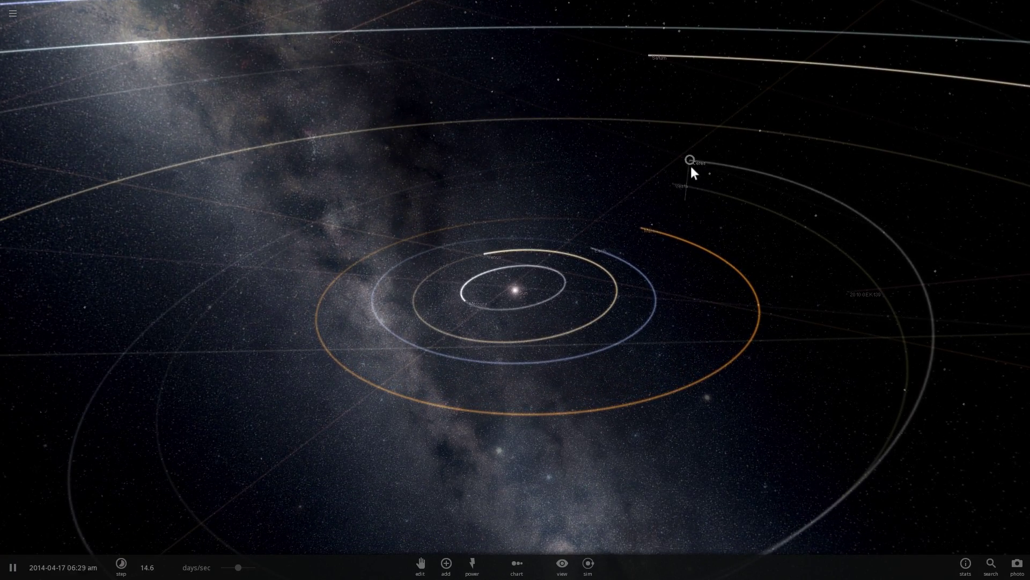
Center the view on Ceres and compare its orbit with those of Vesta, the inner planets, Jupiter and Saturn
double_click(691, 164)
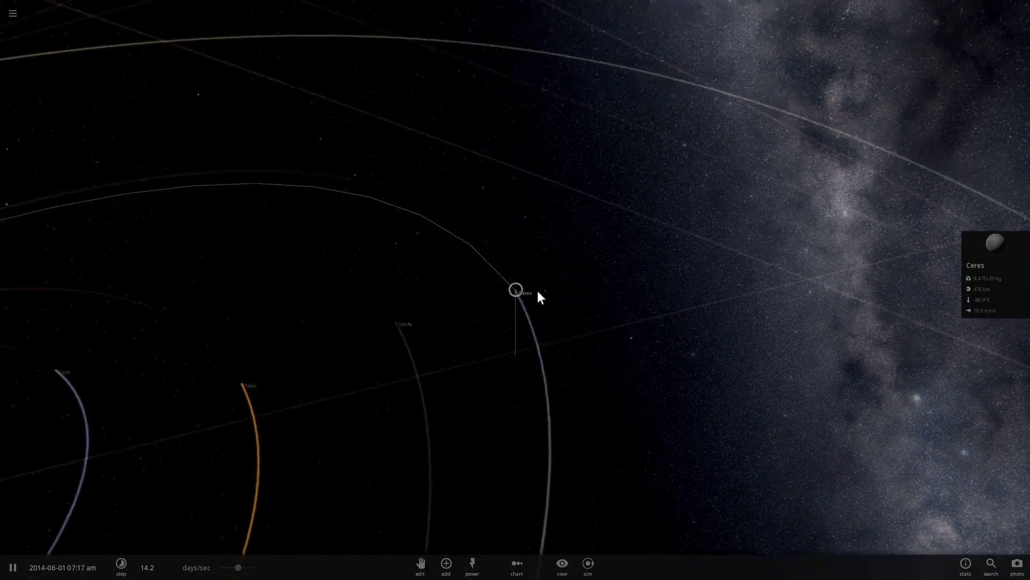
left_click_drag(538, 292, 505, 297)
scroll(505, 298, "down", 4)
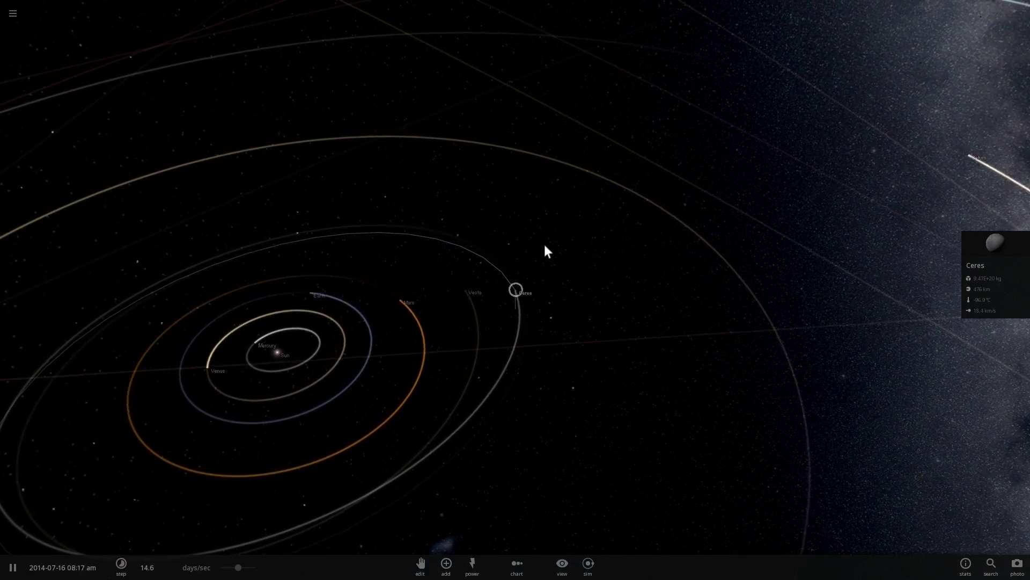
left_click_drag(544, 244, 504, 236)
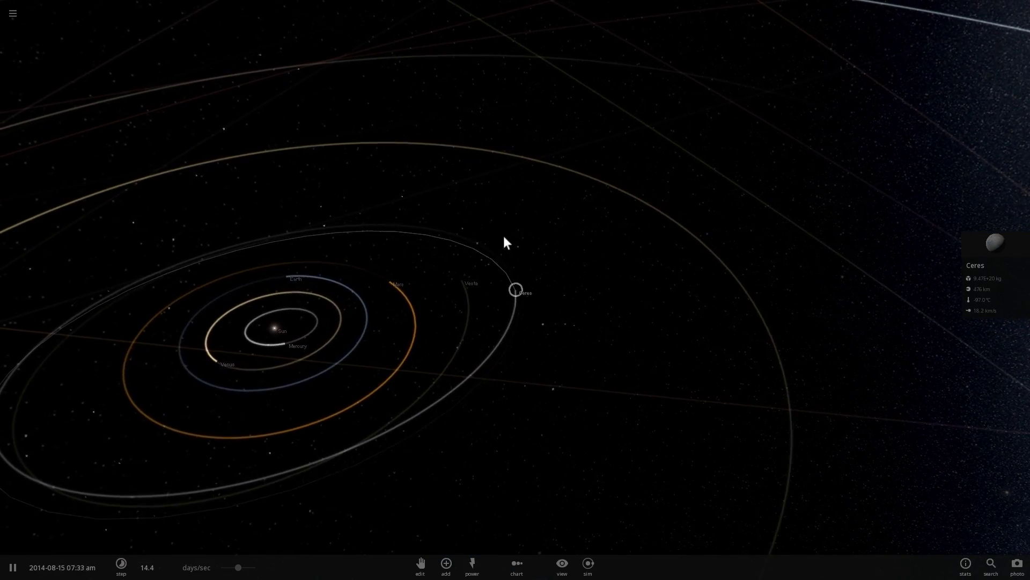
scroll(507, 244, "down", 5)
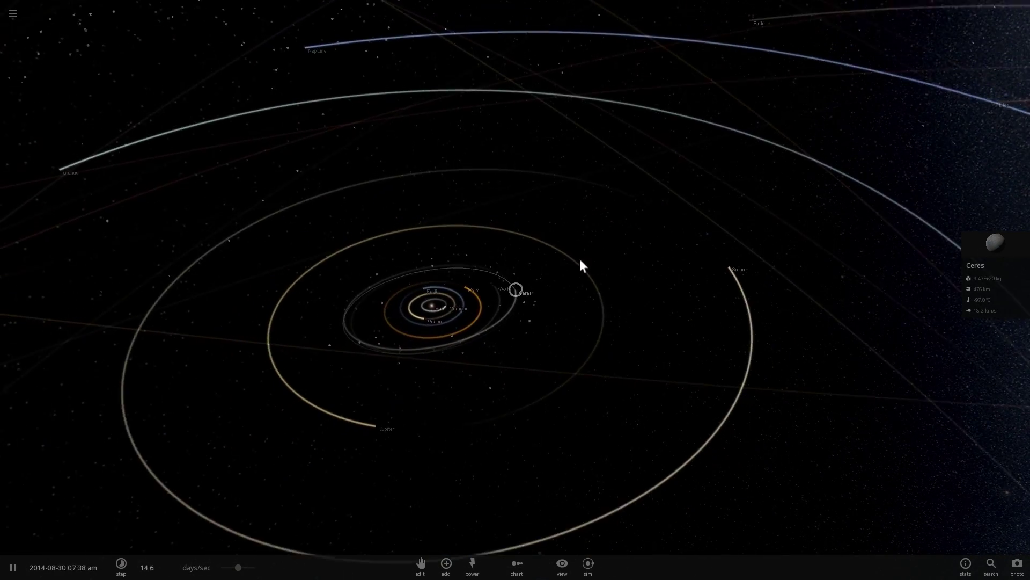
left_click_drag(578, 269, 534, 281)
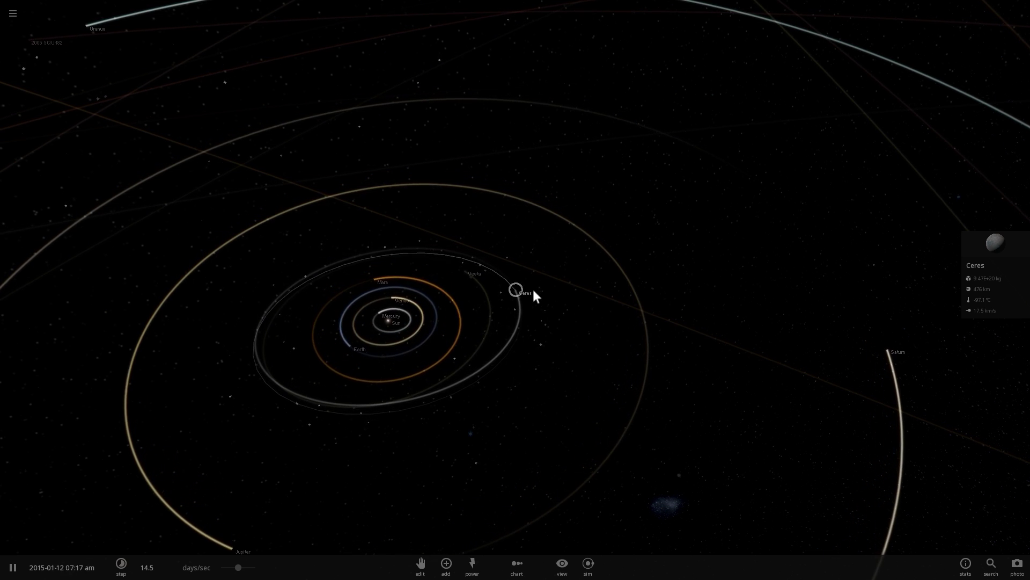
Examine the orbit of Ceres between Mars and Jupiter from the opposite side, close up and from farther away
left_click_drag(533, 289, 425, 294)
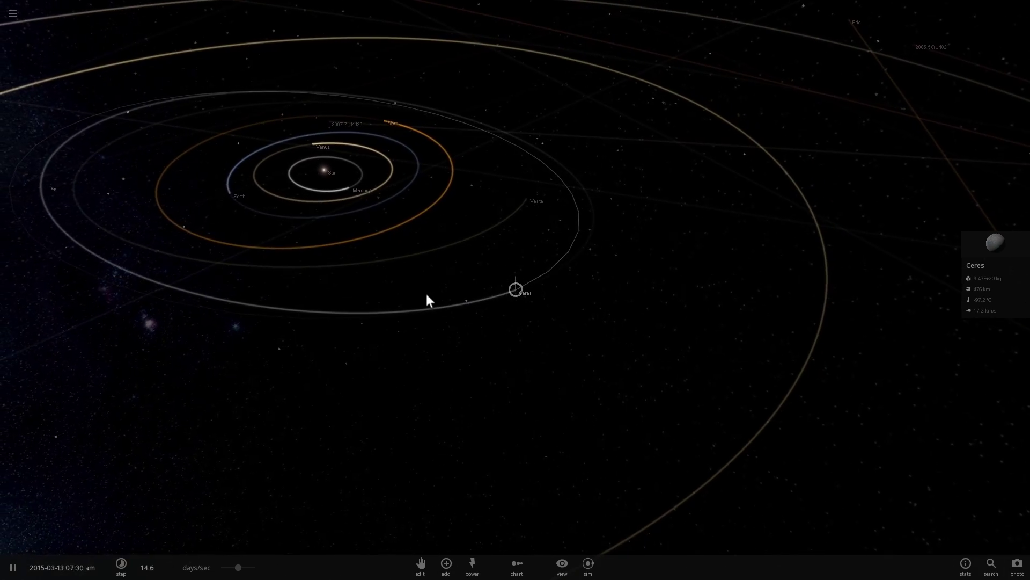
scroll(426, 292, "up", 3)
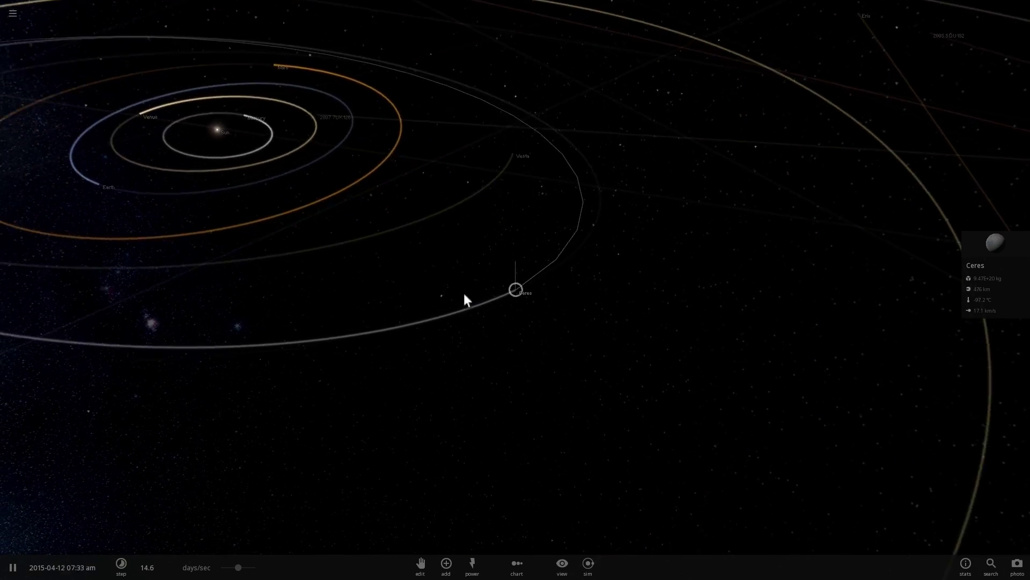
left_click_drag(530, 297, 530, 271)
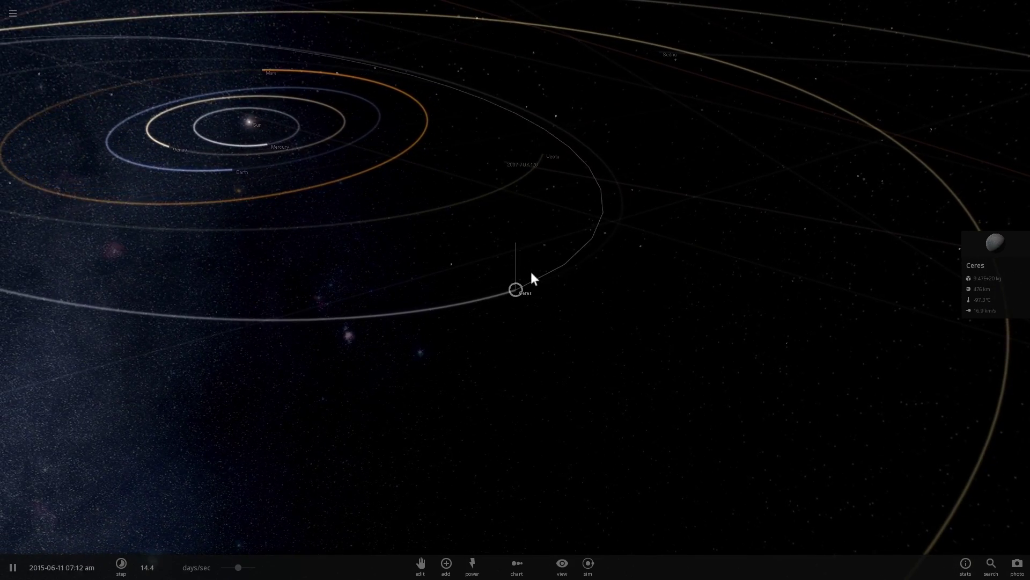
scroll(533, 278, "down", 5)
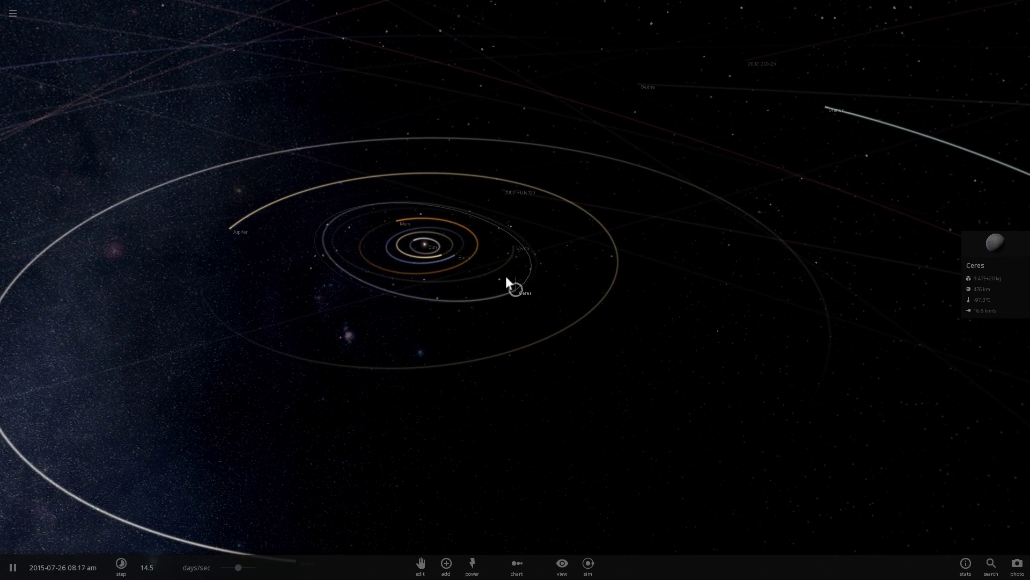
scroll(517, 296, "up", 5)
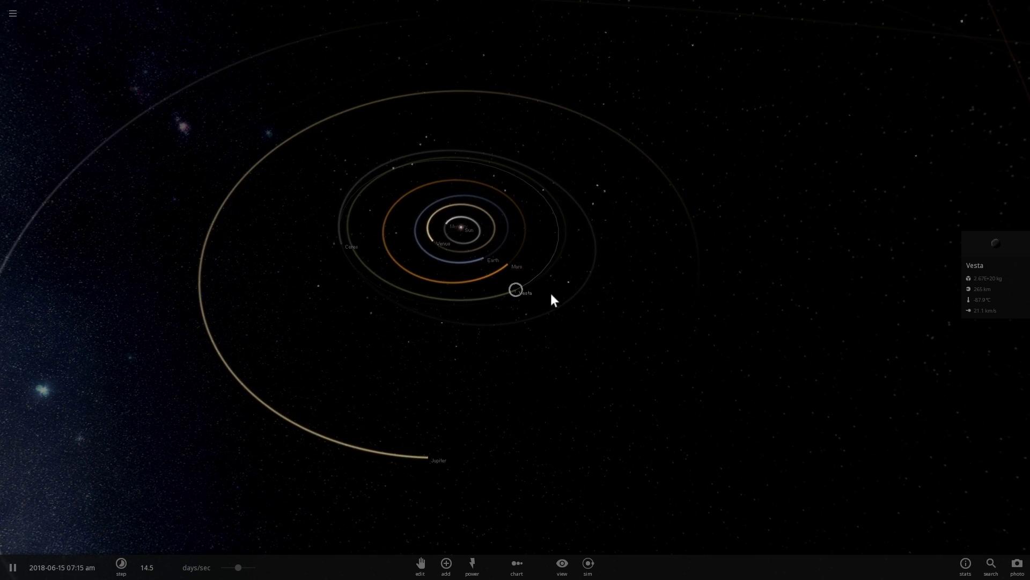
Select Saturn and examine its orbit around the orbits of Jupiter, Ceres and Vesta
scroll(553, 297, "down", 5)
left_click(617, 376)
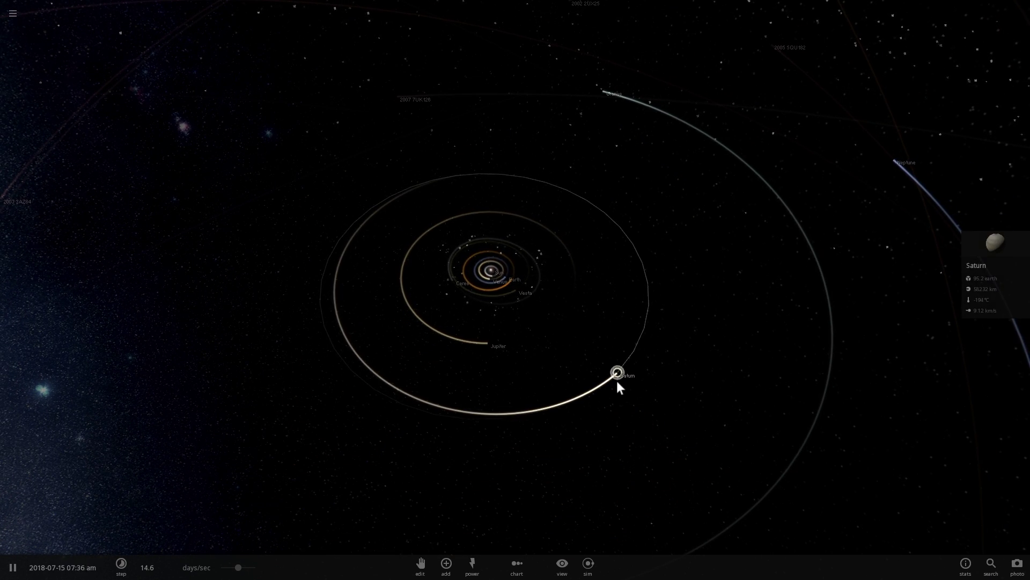
scroll(620, 326, "down", 1)
right_click_drag(617, 325, 530, 276)
scroll(524, 313, "up", 3)
scroll(524, 315, "up", 3)
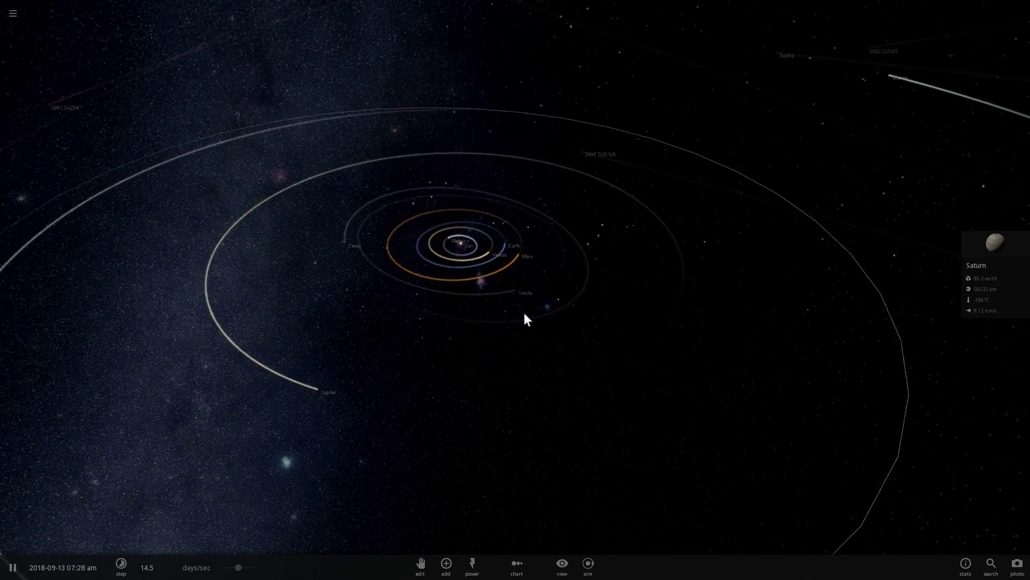
Select Ceres and compare its orbit with Vesta's and Mars's from several angles
left_click_drag(525, 315, 371, 232)
left_click(370, 232)
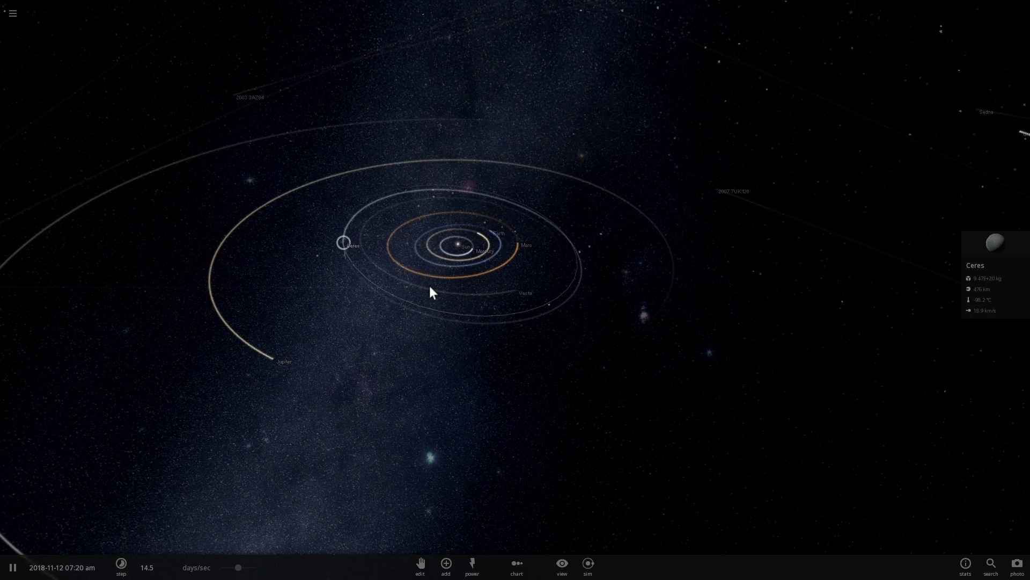
scroll(445, 290, "up", 3)
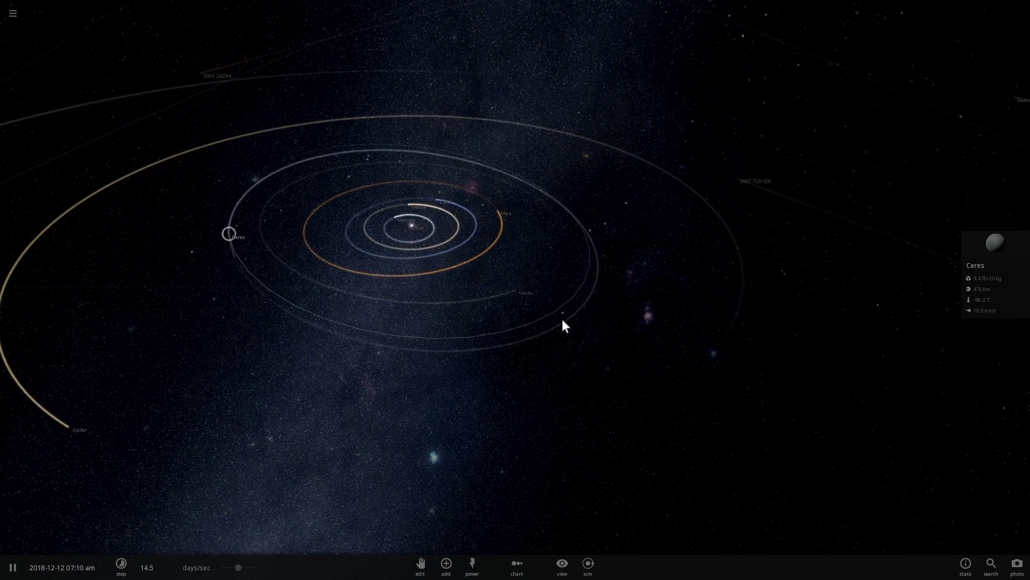
left_click_drag(564, 324, 439, 290)
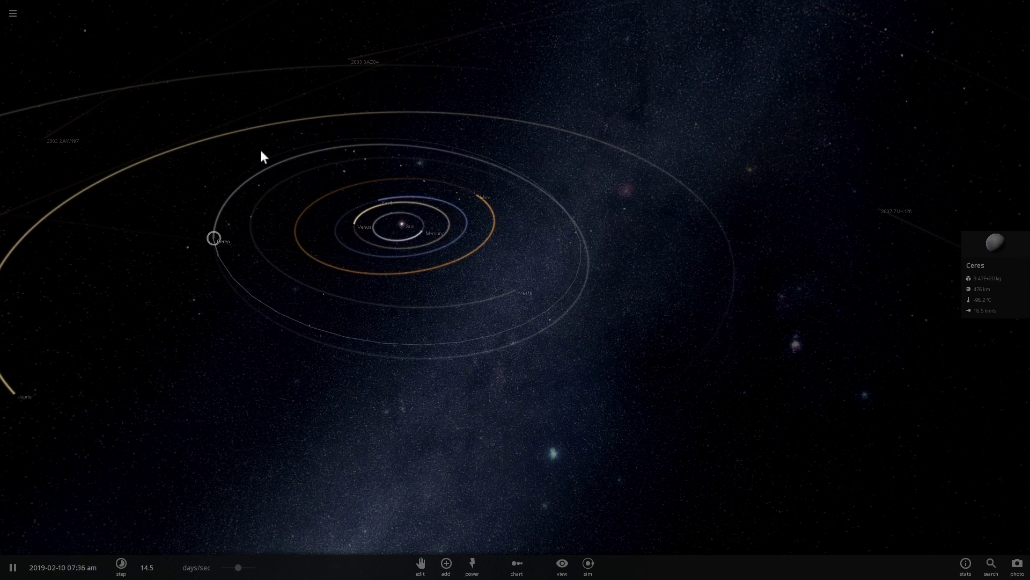
left_click_drag(231, 193, 188, 215)
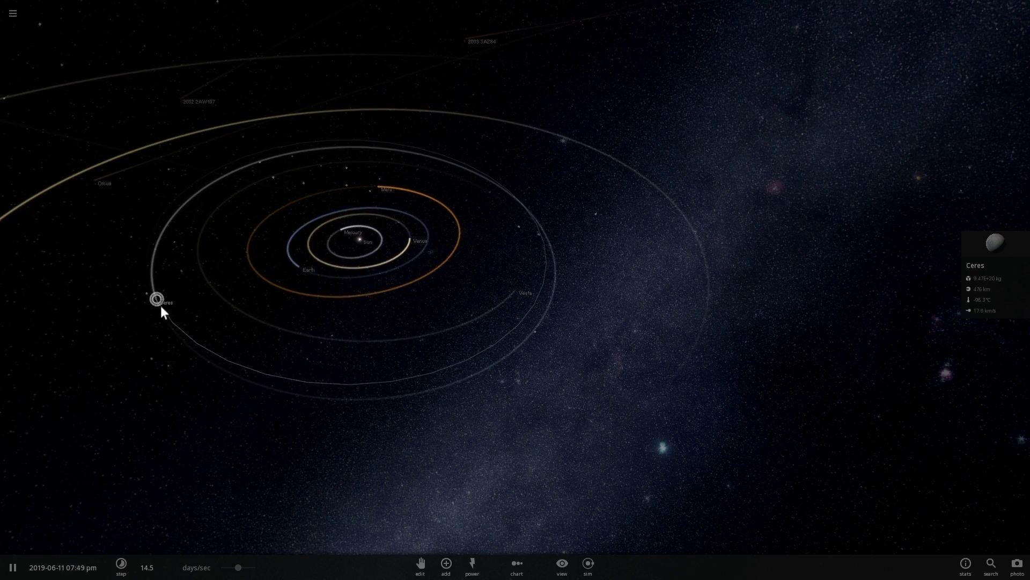
left_click_drag(205, 342, 188, 324)
Center the view on Ceres and examine its globe up close against the inner planets' orbits
double_click(148, 303)
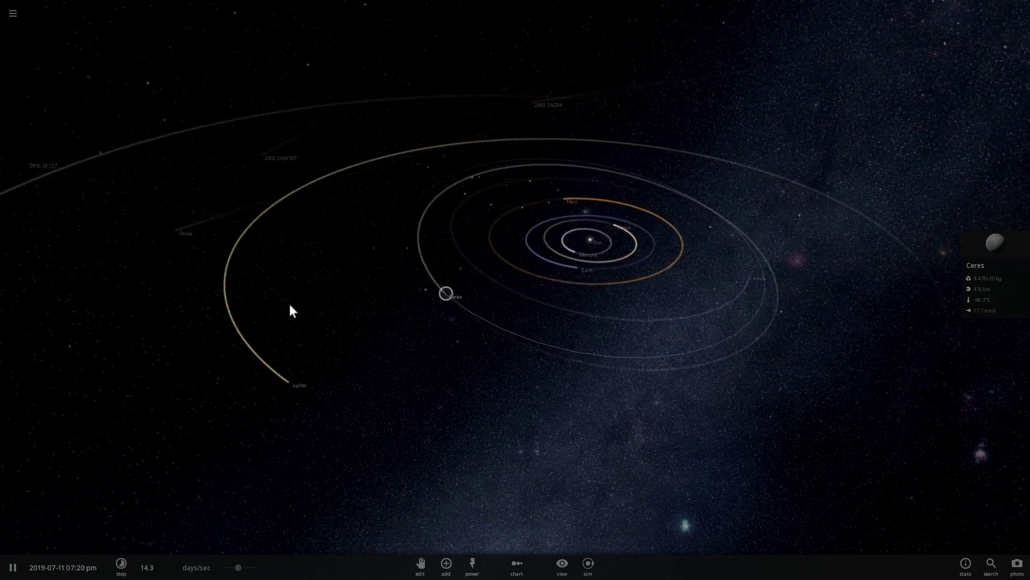
left_click_drag(443, 293, 589, 304)
scroll(585, 306, "up", 8)
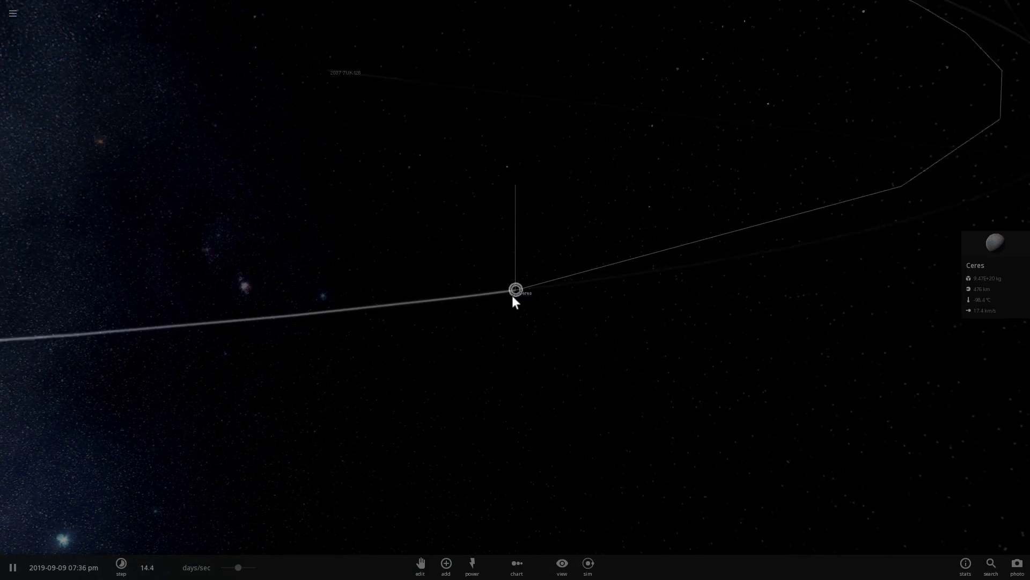
scroll(511, 288, "up", 5)
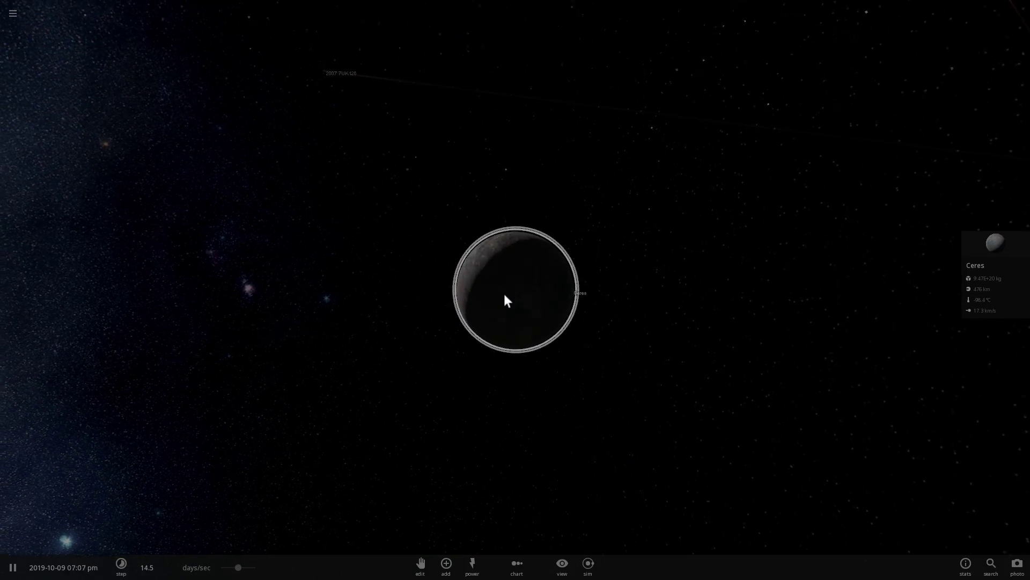
left_click_drag(504, 294, 494, 267)
scroll(482, 228, "down", 4)
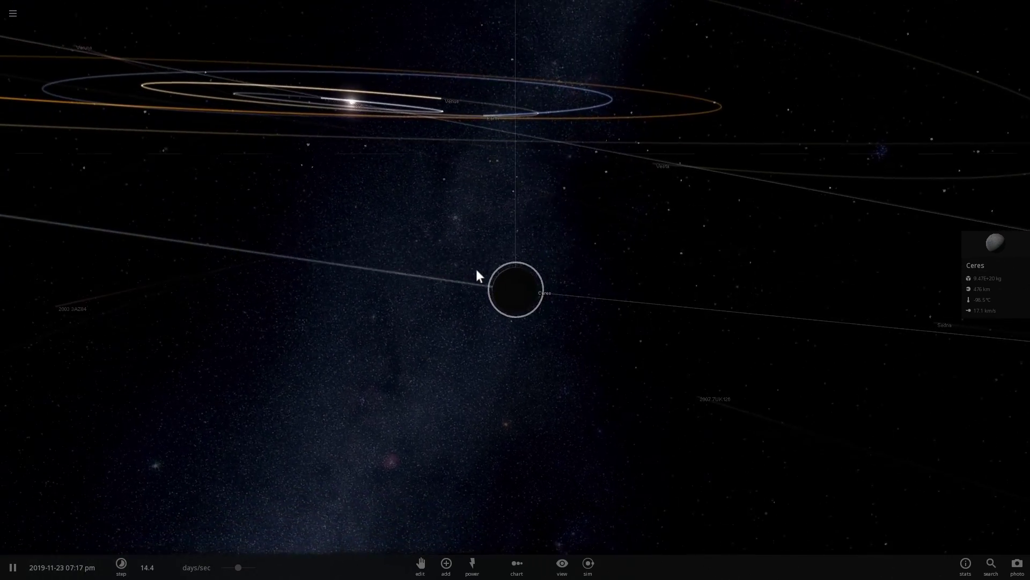
scroll(480, 276, "up", 4)
View the full path of Ceres around the Sun from a distance and from shifting angles
scroll(493, 266, "down", 4)
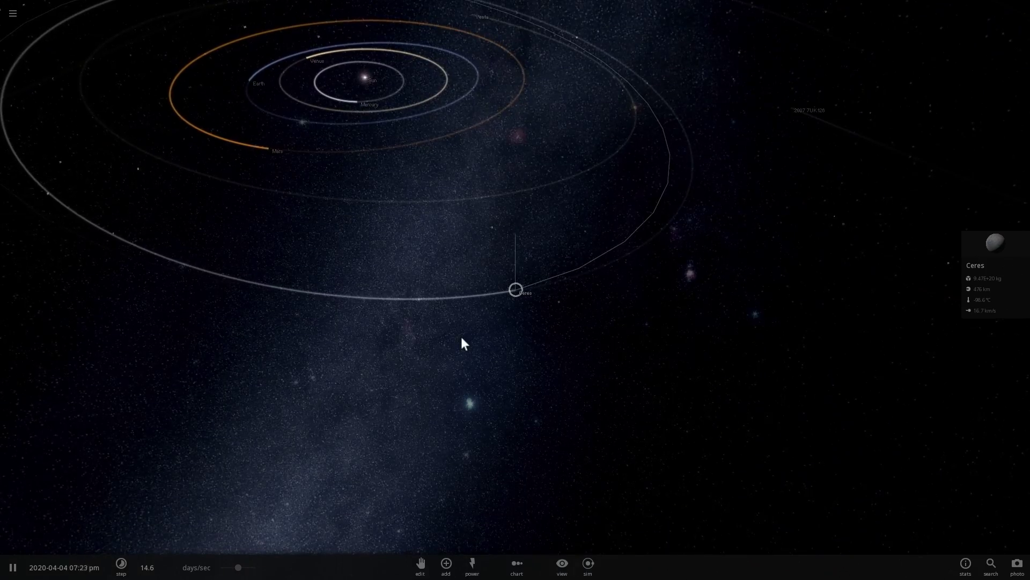
left_click_drag(453, 326, 370, 297)
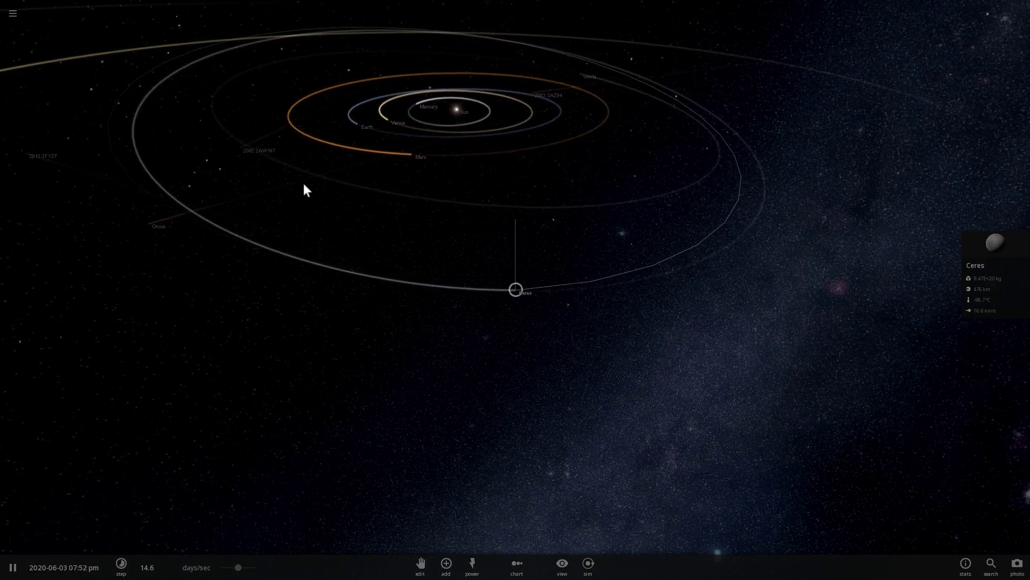
left_click_drag(560, 245, 526, 242)
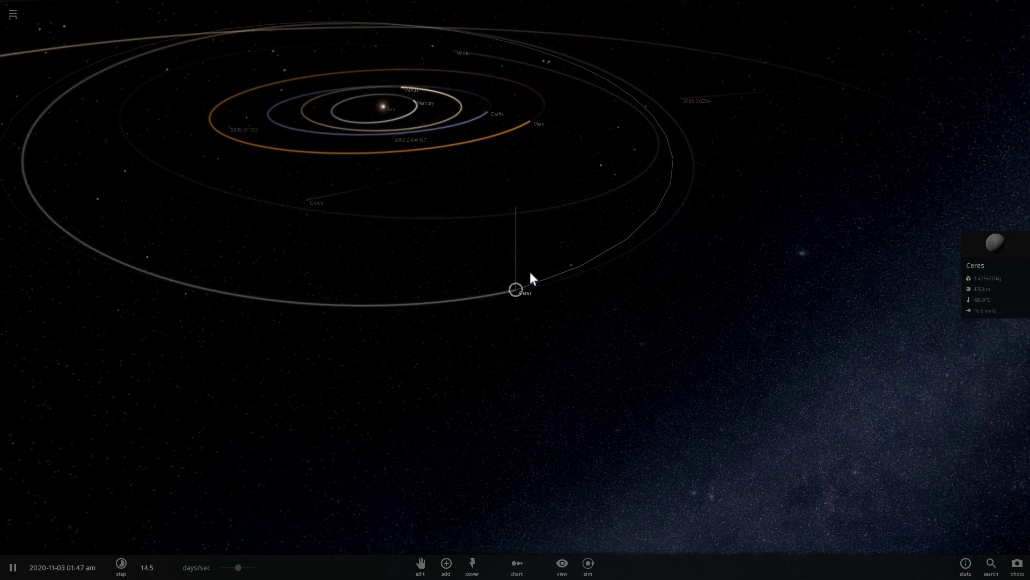
left_click_drag(531, 272, 522, 270)
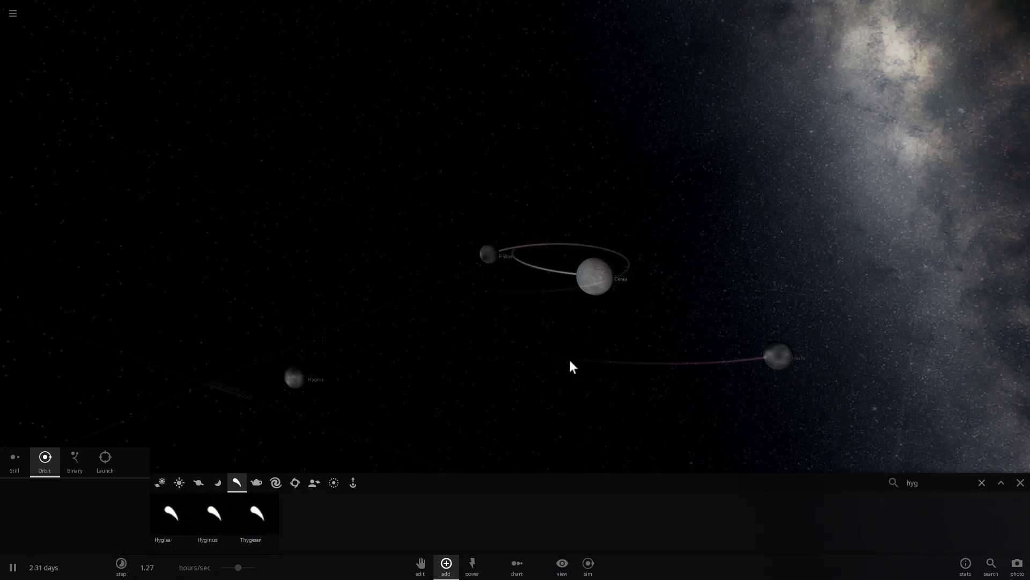
Select Ceres in the simulation with Pallas, Vesta and Hygiea and examine the four bodies' motion from different angles and distances
left_click_drag(570, 361, 398, 376)
scroll(403, 375, "down", 3)
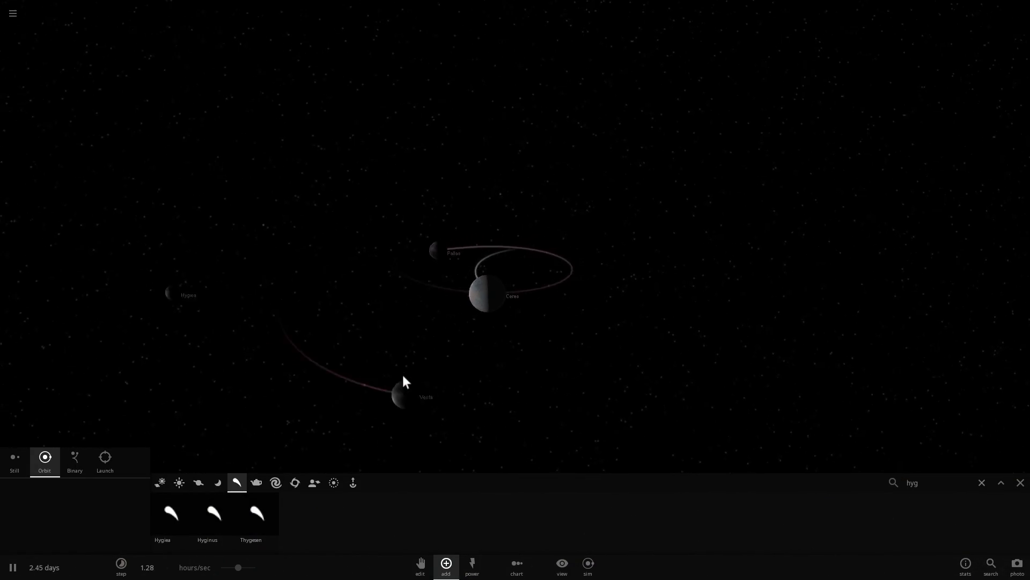
left_click_drag(478, 342, 446, 362)
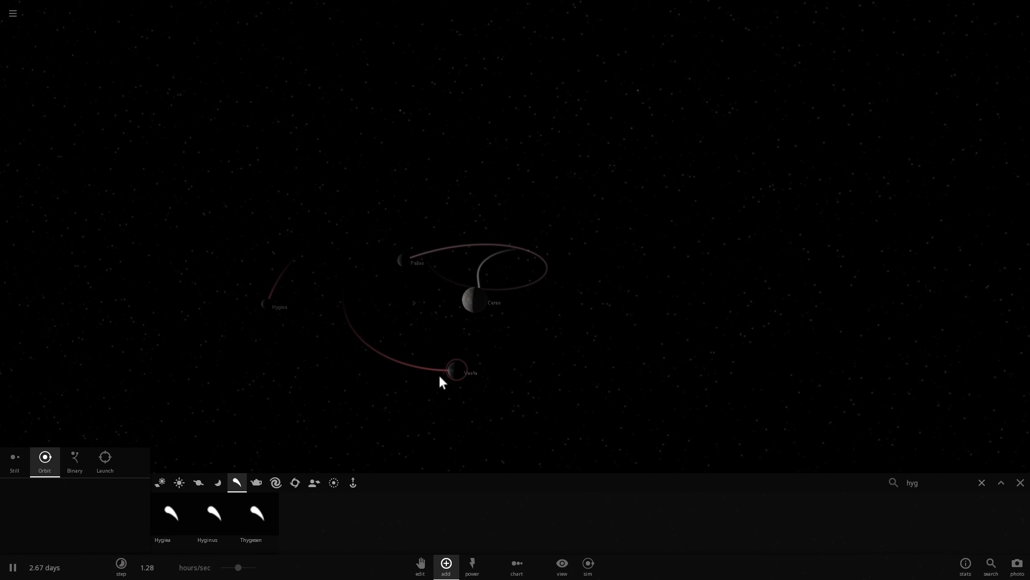
left_click(475, 310)
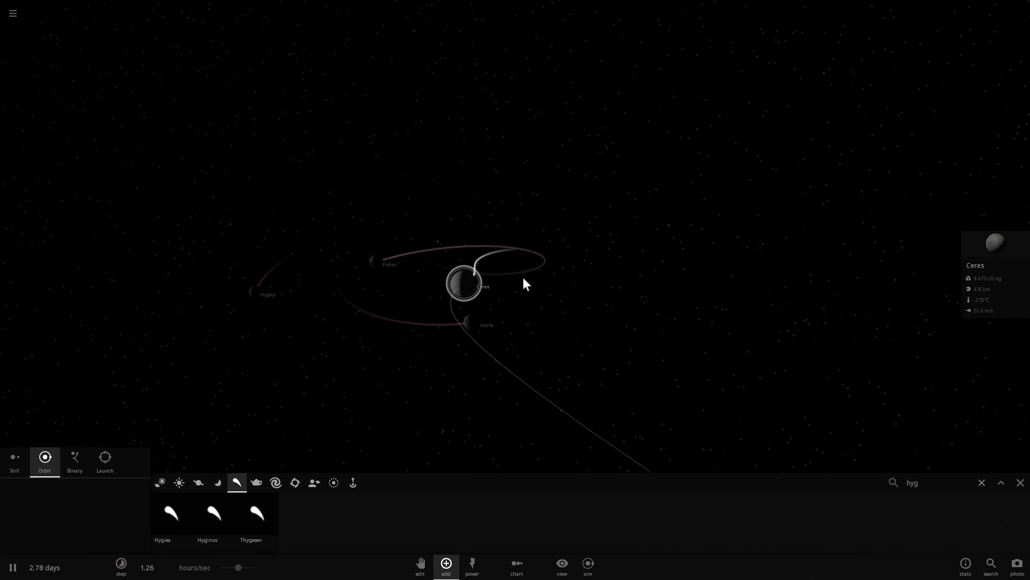
scroll(531, 284, "up", 3)
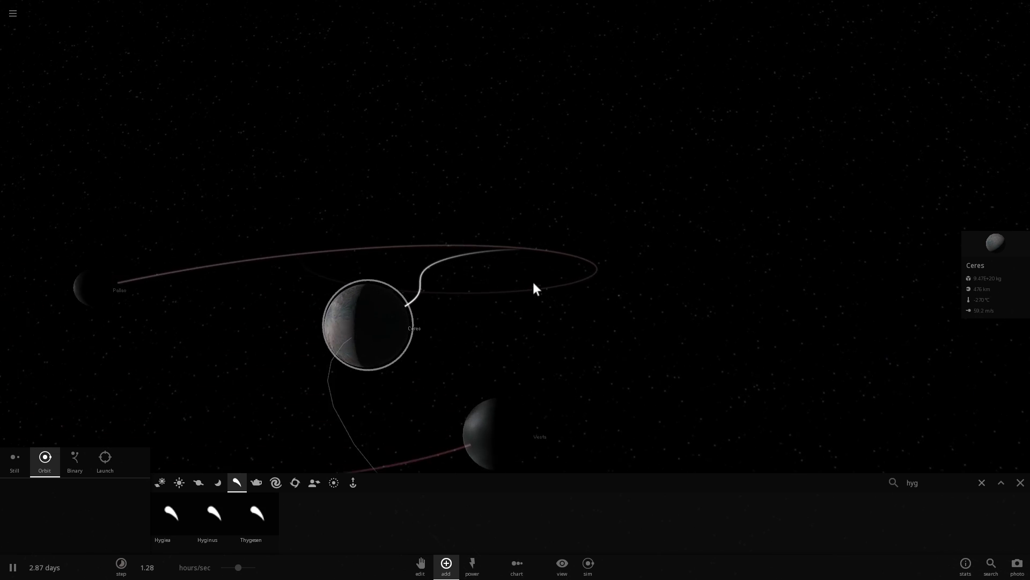
left_click_drag(533, 282, 463, 329)
scroll(507, 288, "down", 3)
scroll(487, 302, "down", 2)
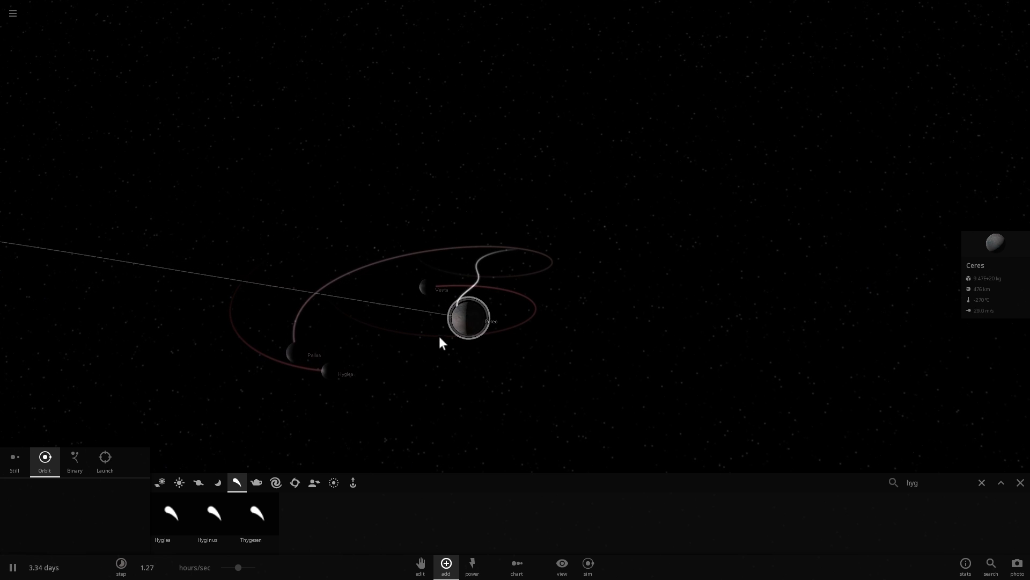
Examine Ceres and the surrounding bodies and fragments from shifting angles and a greater distance
left_click_drag(439, 335, 474, 353)
scroll(456, 350, "down", 2)
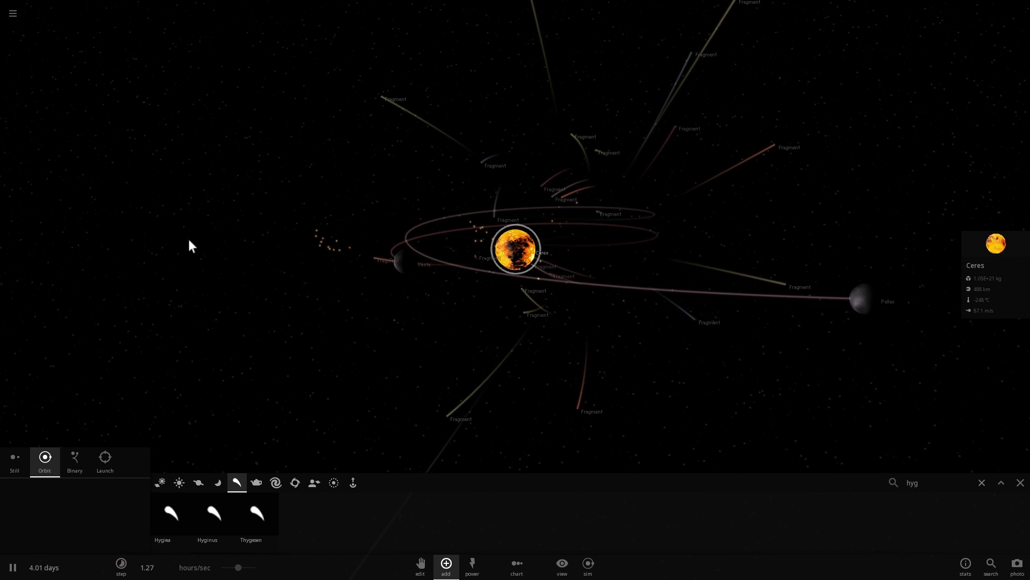
left_click_drag(485, 278, 750, 359)
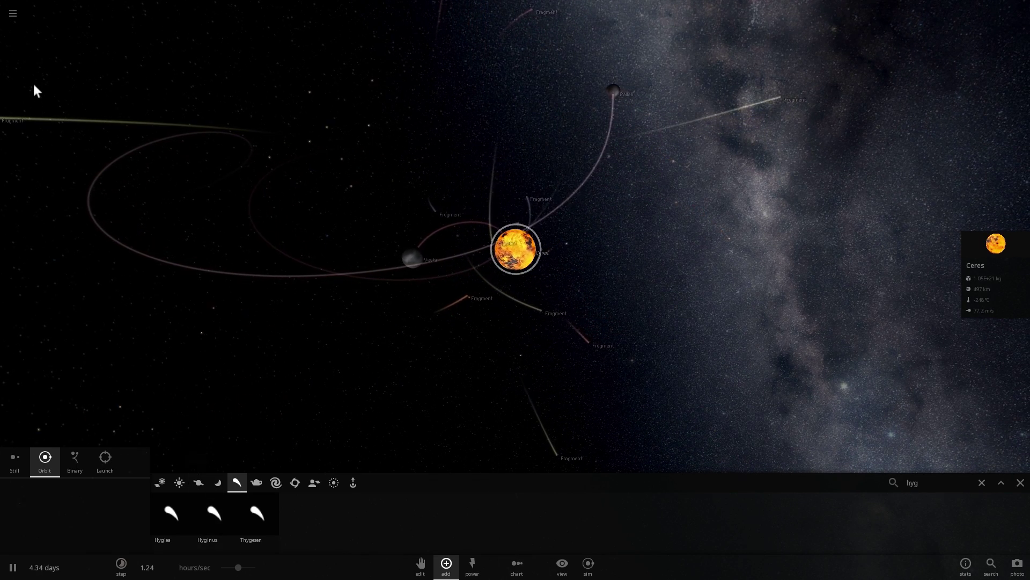
Leave the asteroid simulation for the solar system one and select Vesta and Ceres in turn
left_click(13, 13)
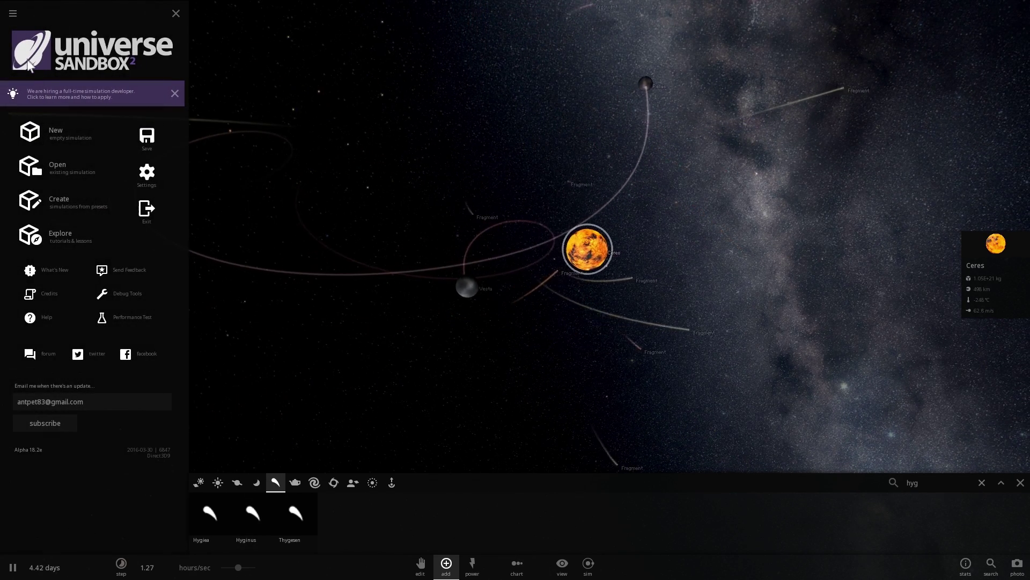
left_click(45, 135)
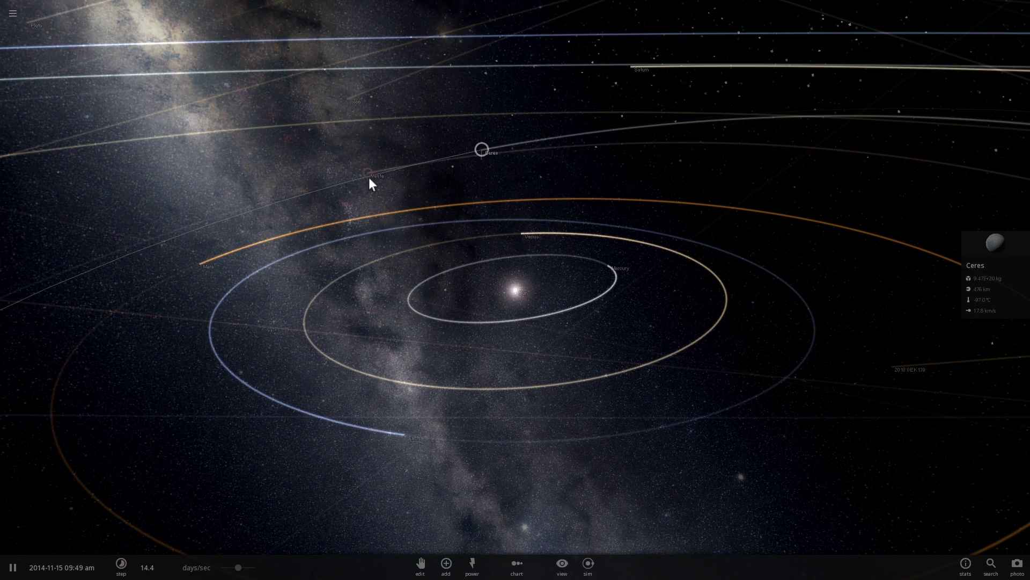
left_click(369, 178)
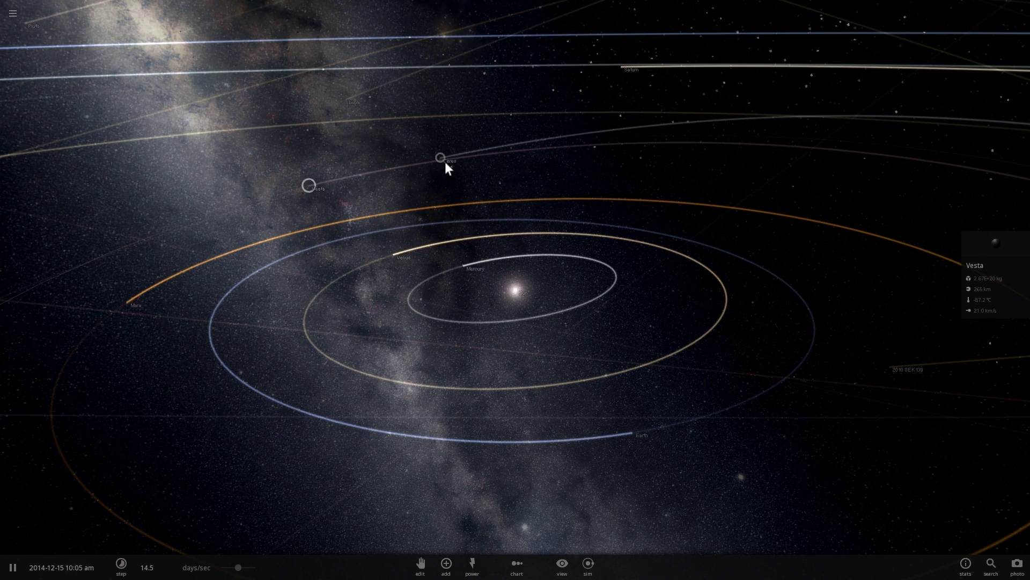
left_click(441, 158)
Center the view on Ceres in the solar system simulation and inspect its globe up close
scroll(407, 170, "up", 2)
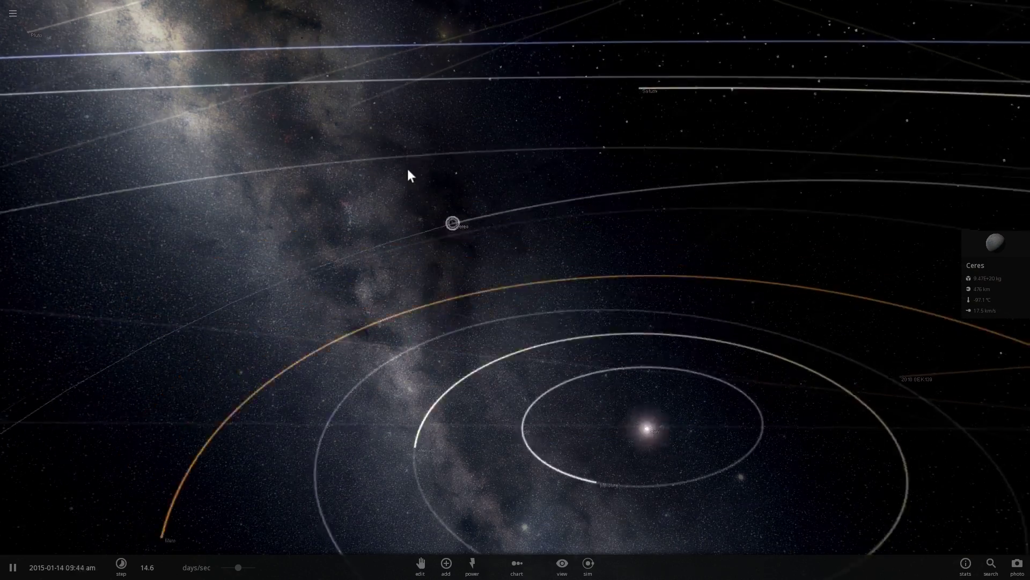
left_click_drag(521, 262, 240, 314)
scroll(512, 294, "up", 2)
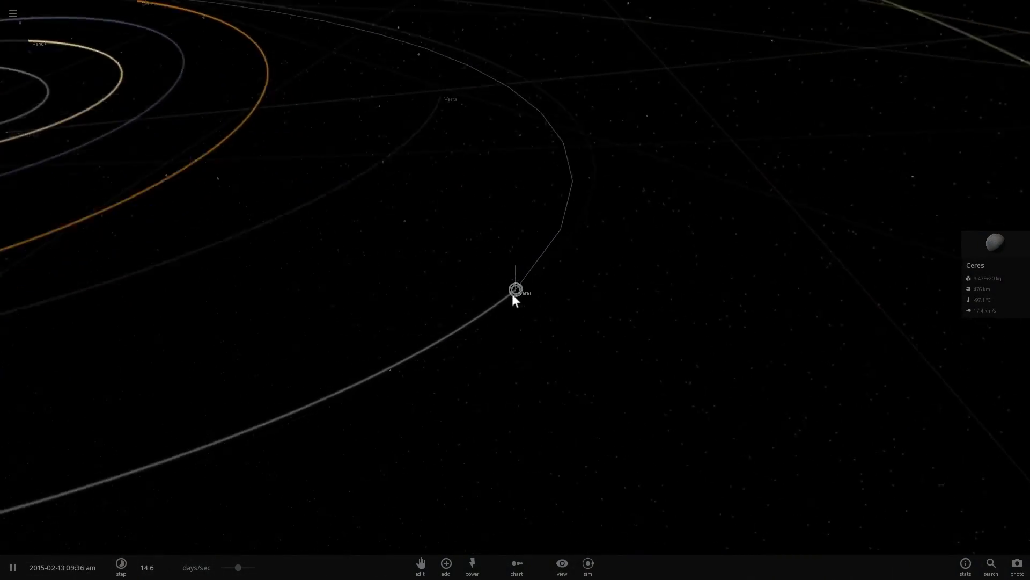
scroll(514, 301, "up", 6)
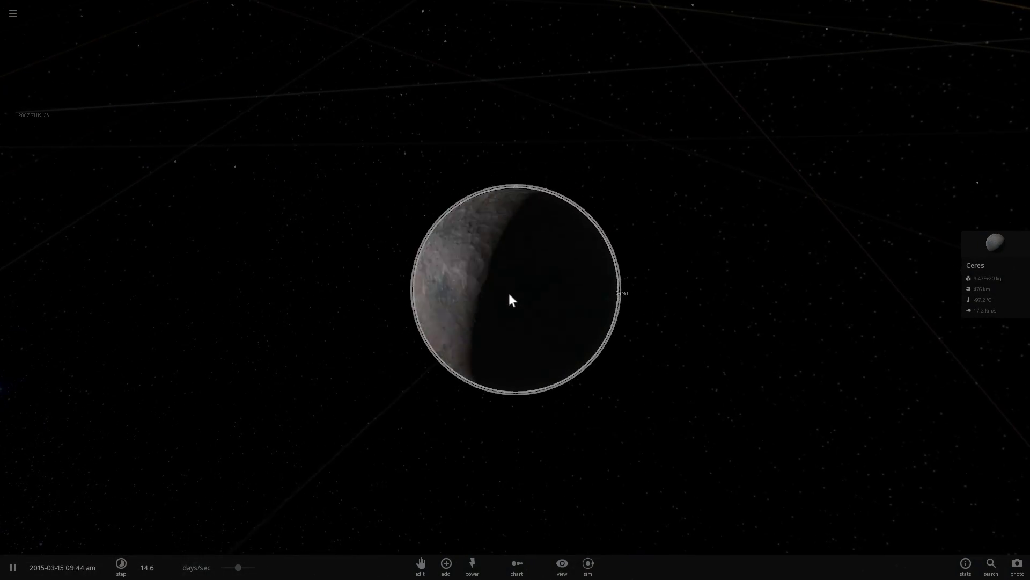
scroll(404, 227, "down", 10)
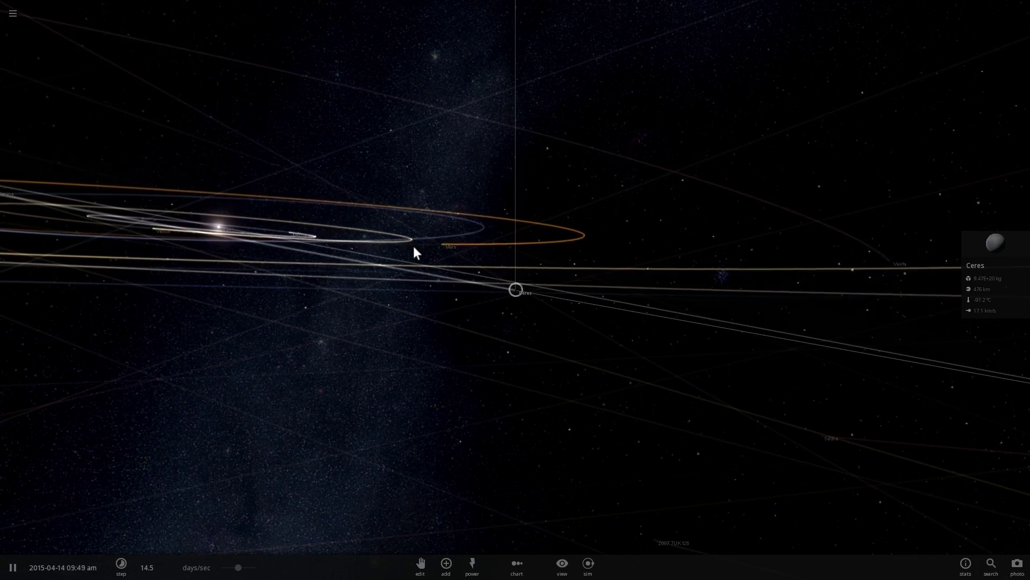
Examine Ceres's orbit relative to Mars and Jupiter, then out to the scale of the whole solar system
left_click_drag(414, 249, 485, 295)
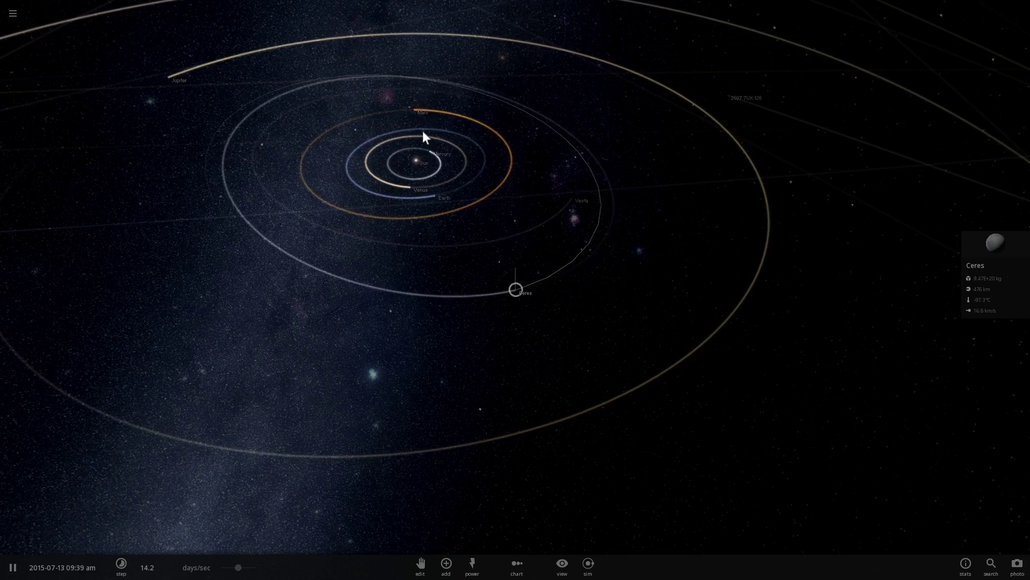
left_click_drag(505, 248, 490, 242)
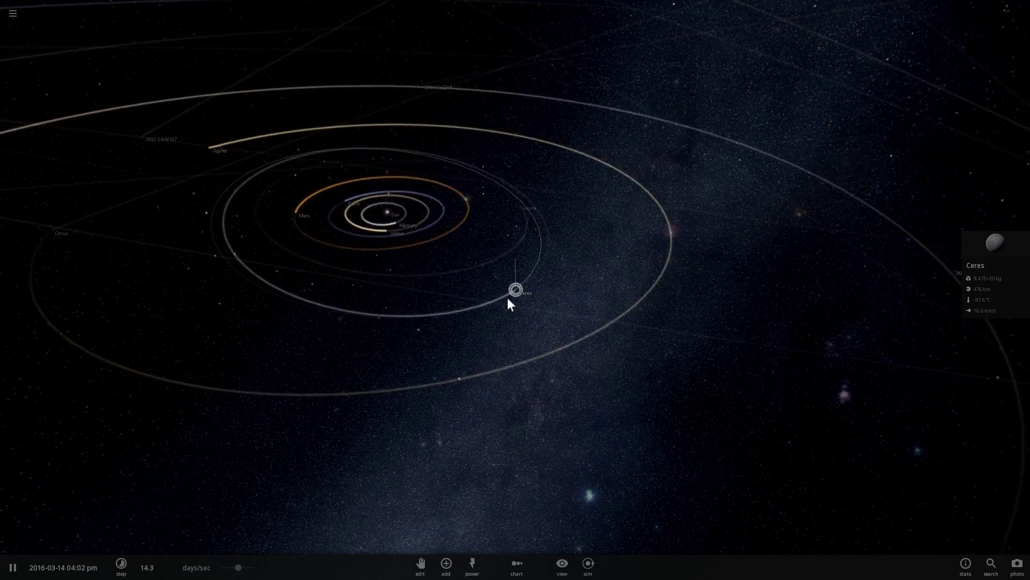
scroll(508, 299, "down", 5)
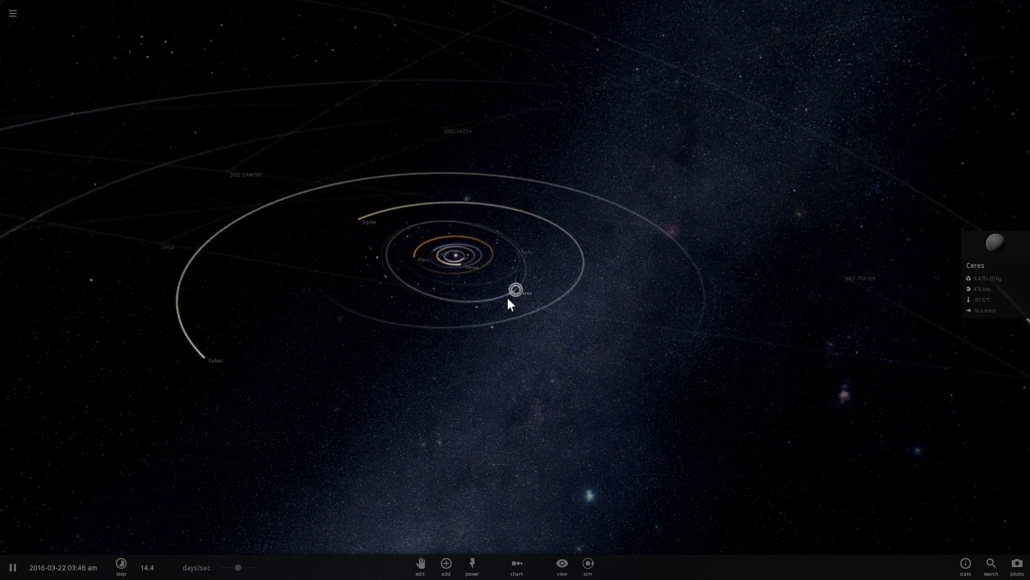
scroll(507, 297, "down", 6)
left_click_drag(507, 297, 494, 355)
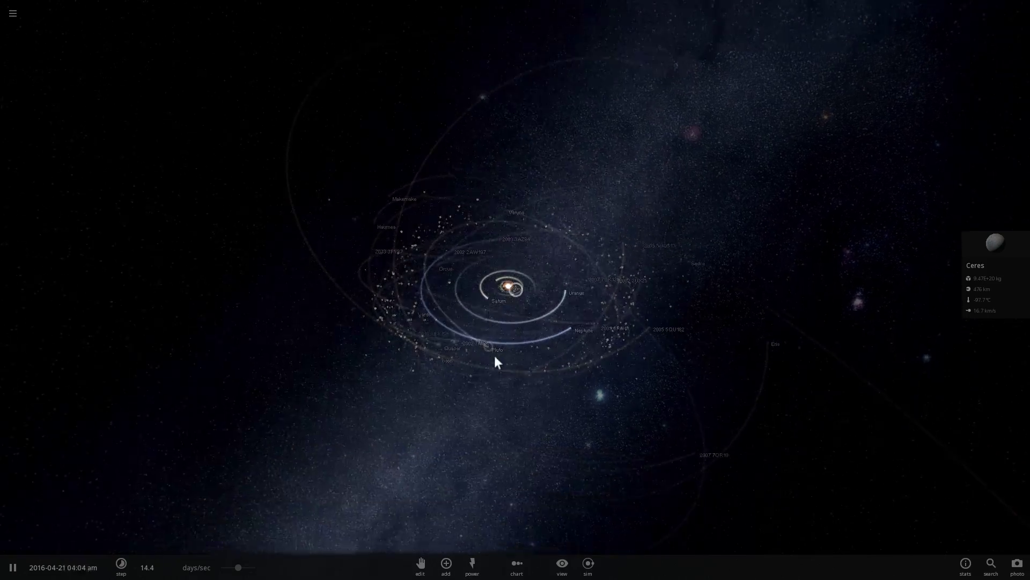
Select Pluto and examine its path at close range against Neptune's orbit
left_click(495, 356)
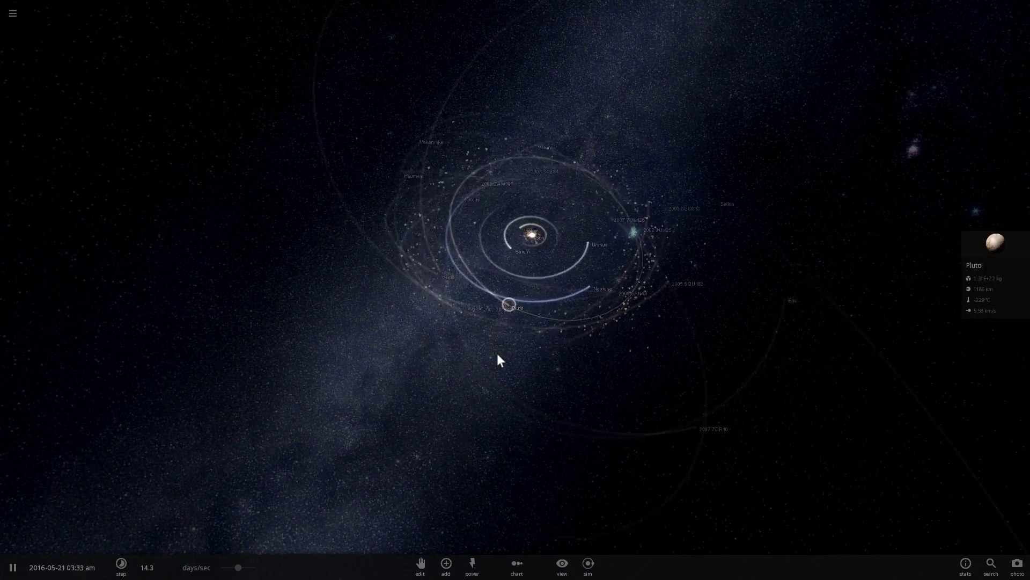
scroll(498, 350, "up", 3)
left_click_drag(499, 347, 517, 301)
scroll(517, 300, "up", 3)
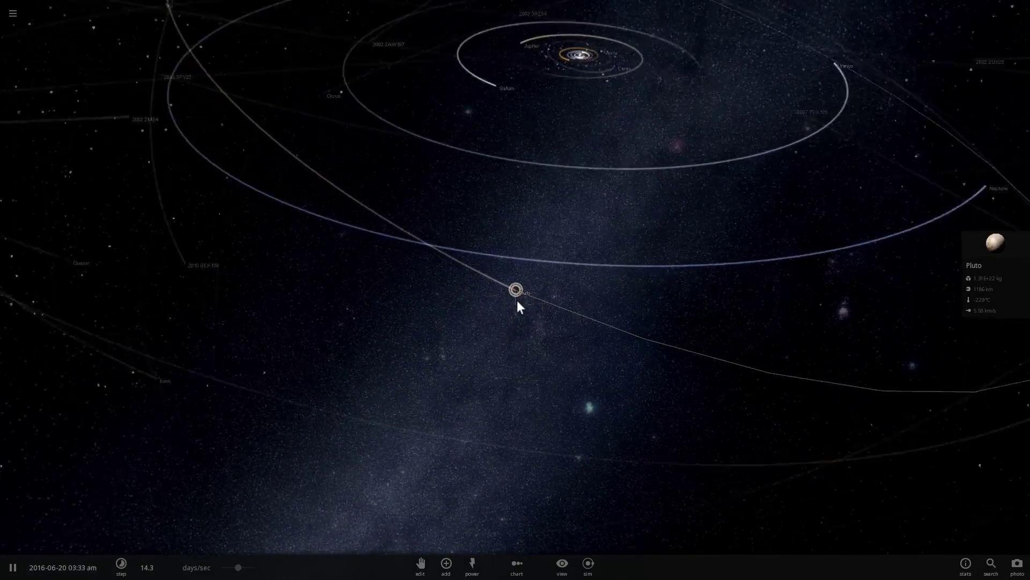
scroll(516, 302, "up", 5)
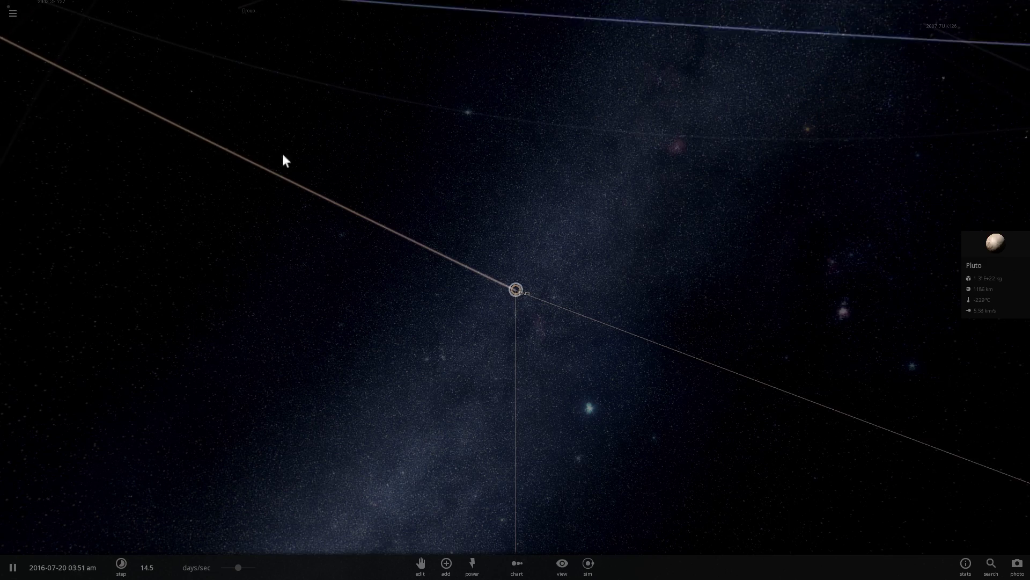
Start a new simulation with Pluto at the center and place Ceres in orbit around it
left_click(13, 12)
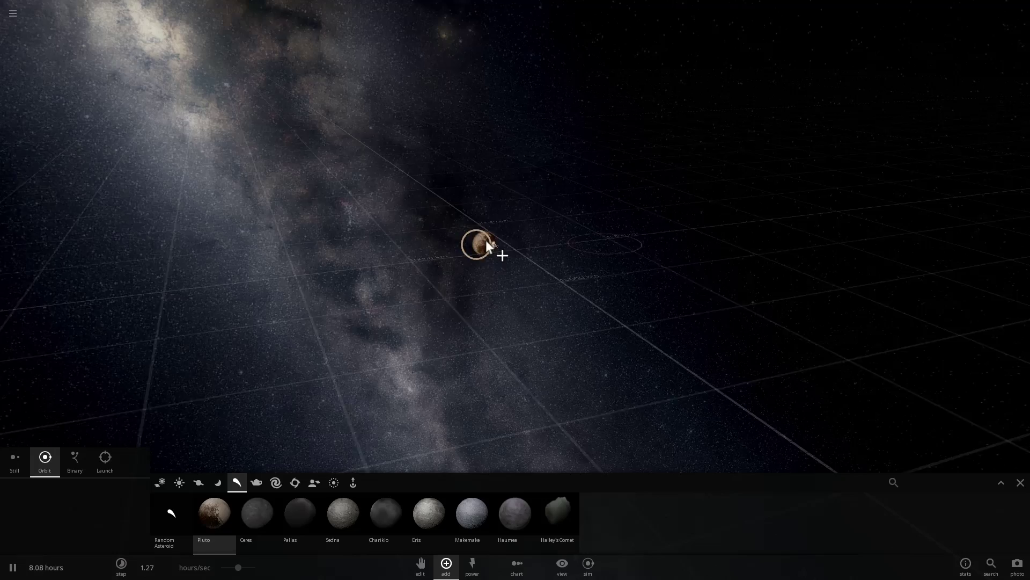
scroll(486, 244, "up", 5)
left_click(259, 515)
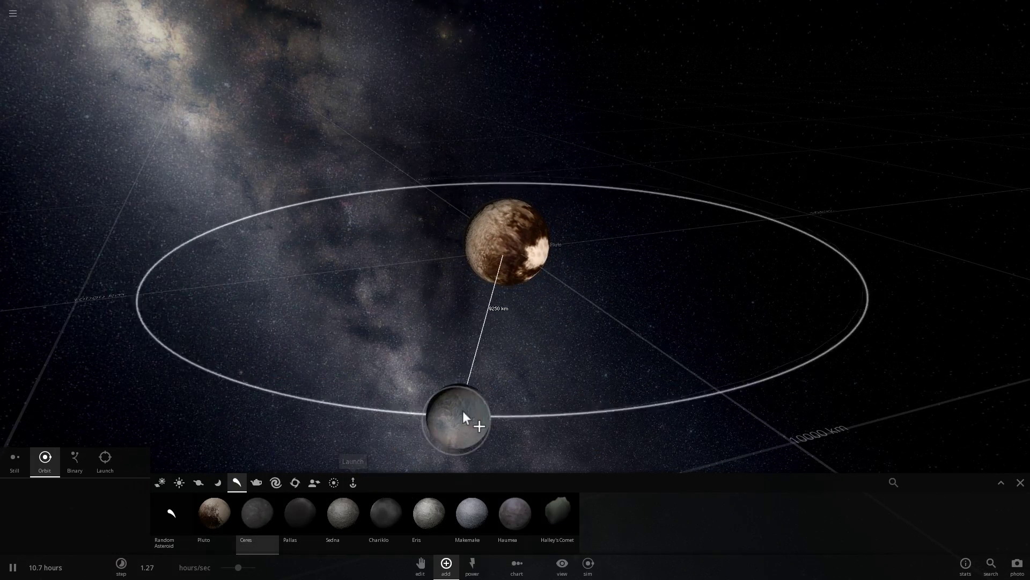
left_click(519, 382)
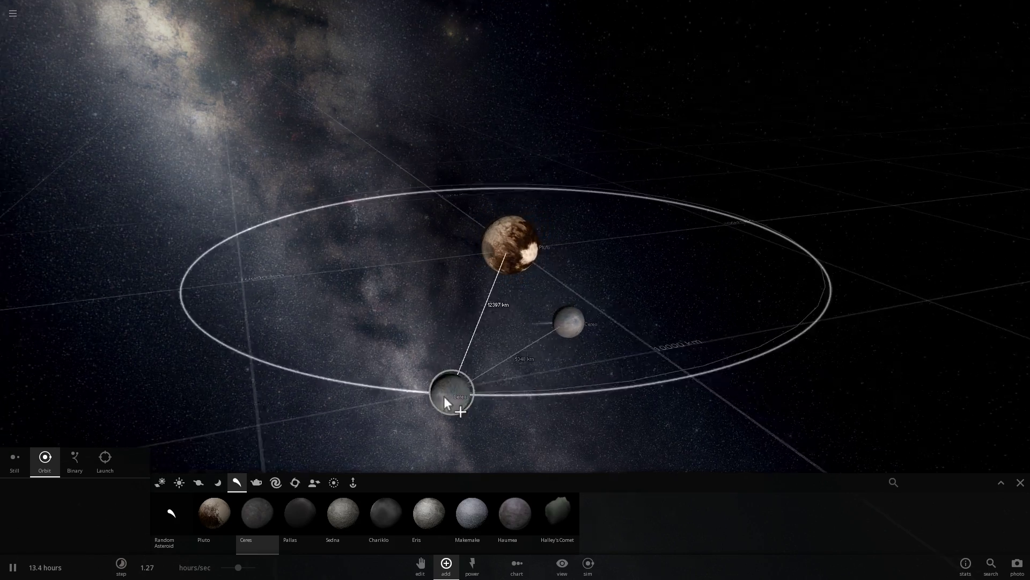
Add Pallas, Vesta and Hygiea in wider orbits around Pluto
right_click_drag(444, 396, 433, 368)
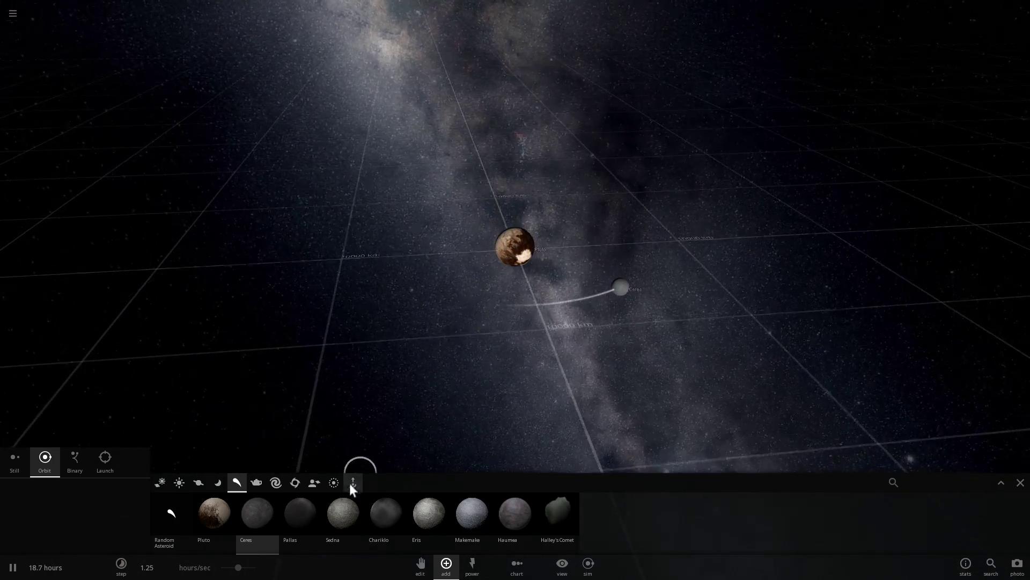
left_click(305, 519)
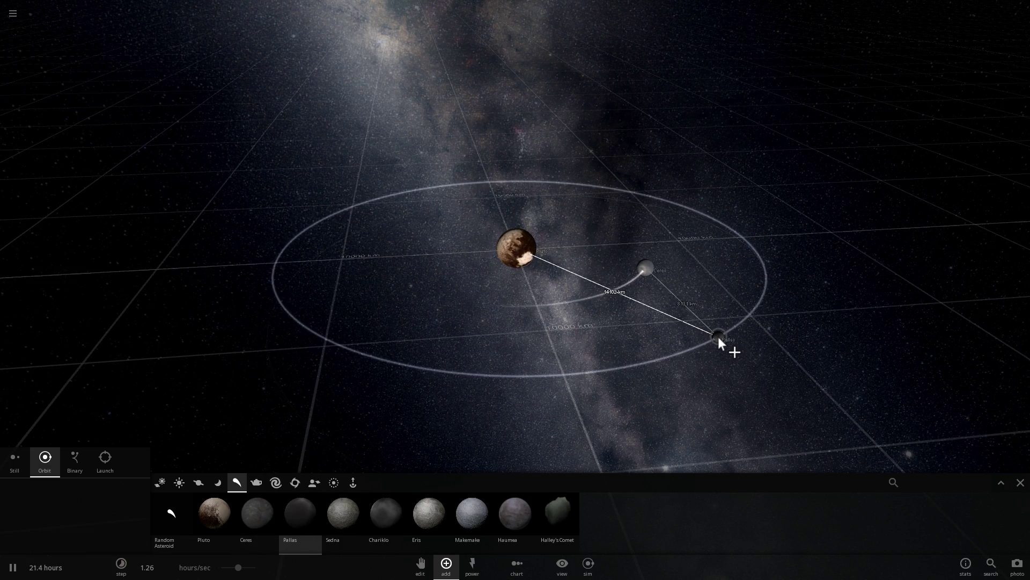
left_click(718, 337)
left_click(331, 514)
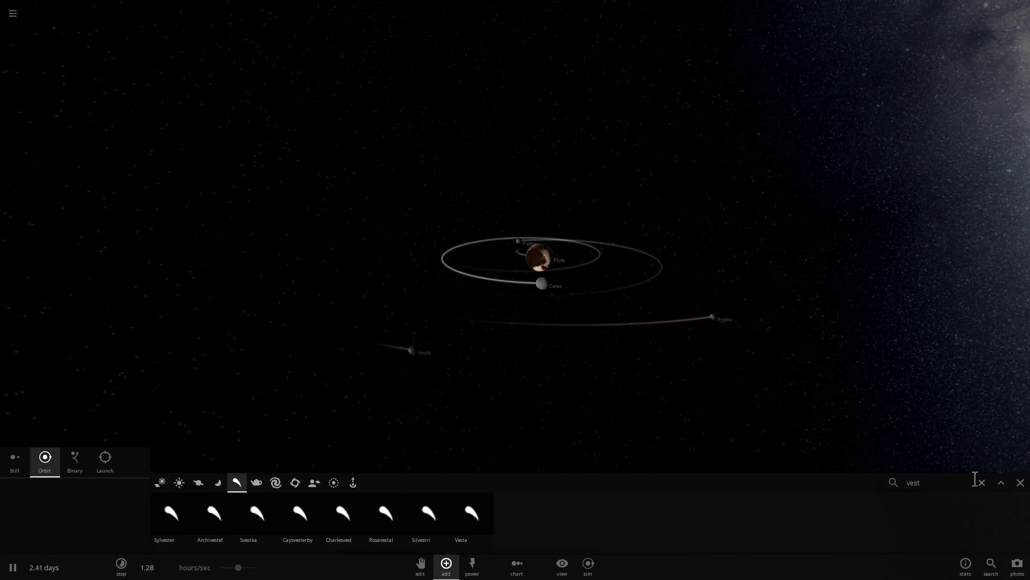
left_click(1019, 483)
Select Pluto and examine its motion with Ceres, Pallas, Vesta and Hygiea around it from several angles
left_click_drag(804, 462, 649, 466)
scroll(632, 463, "up", 3)
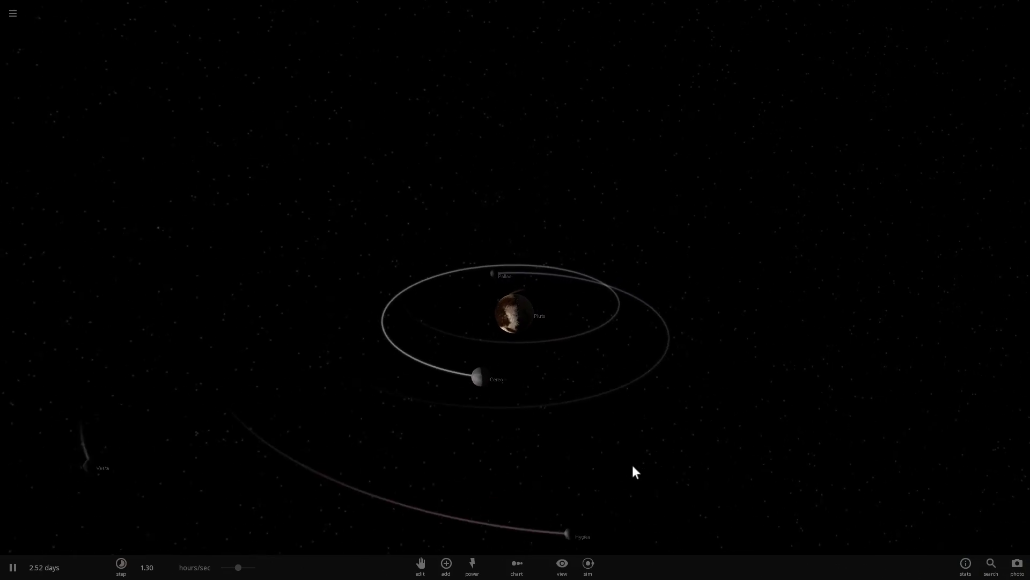
left_click_drag(586, 464, 329, 441)
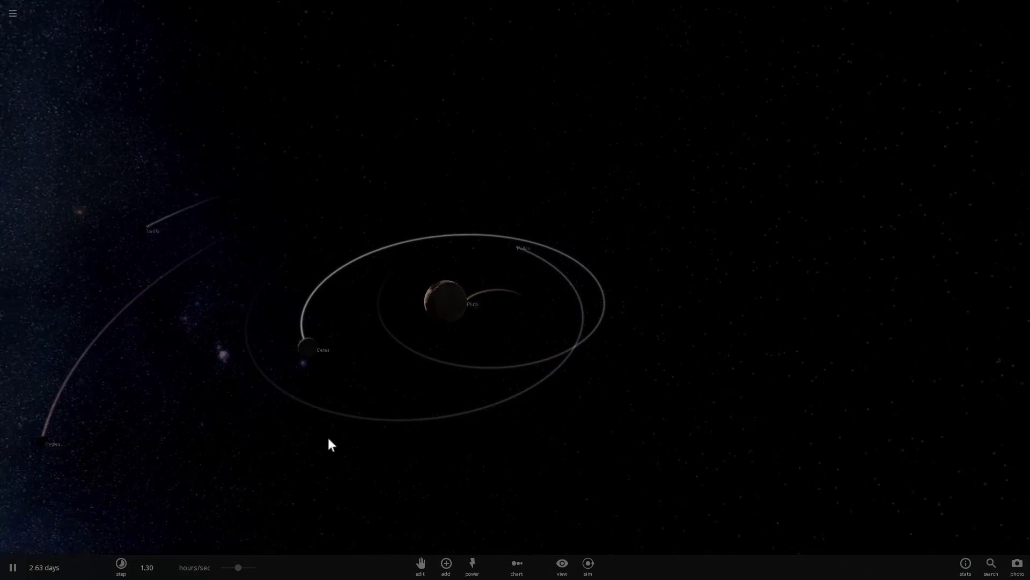
scroll(417, 371, "up", 3)
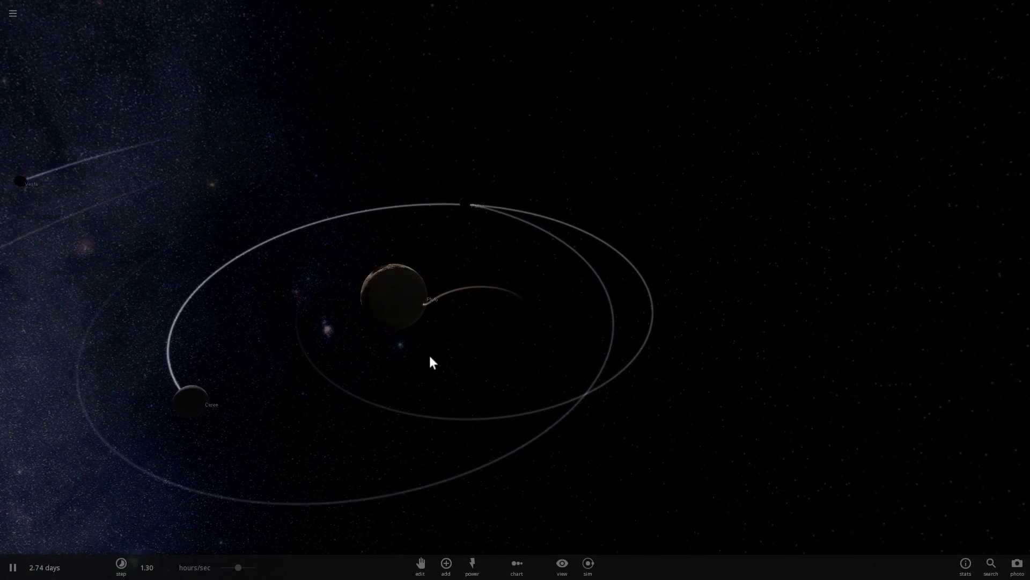
left_click_drag(433, 362, 377, 293)
scroll(375, 286, "up", 2)
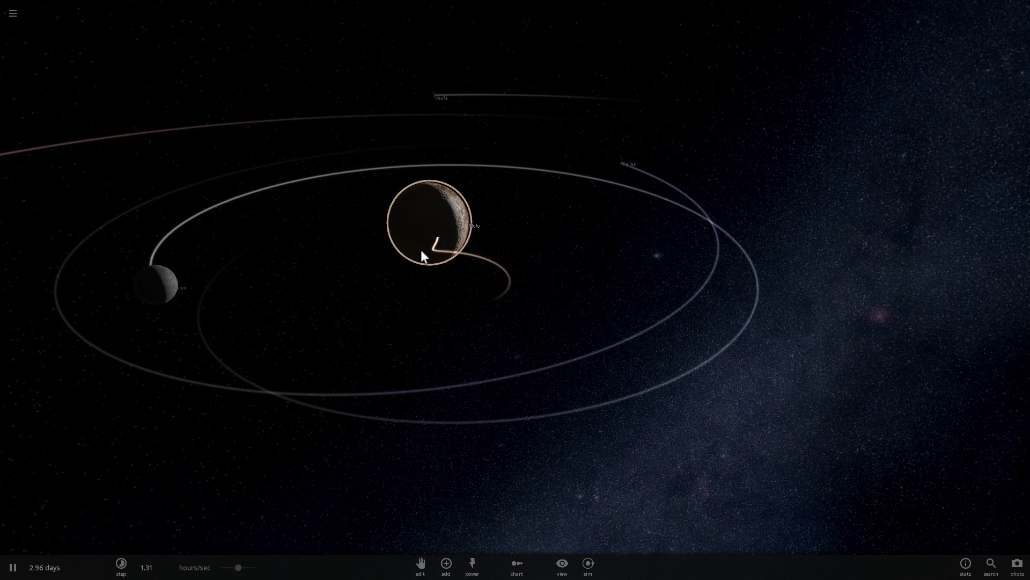
left_click(422, 239)
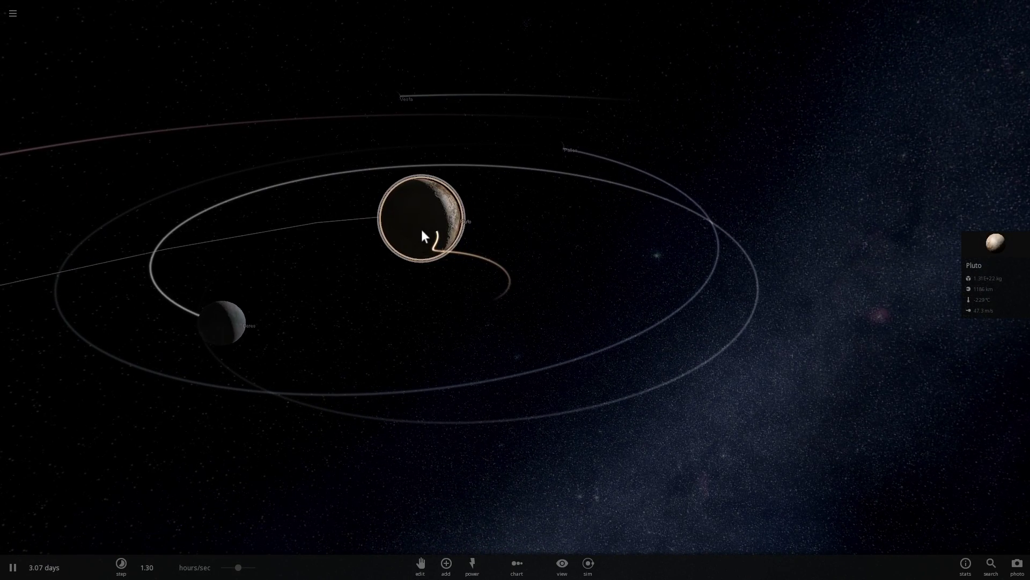
left_click_drag(439, 269, 427, 257)
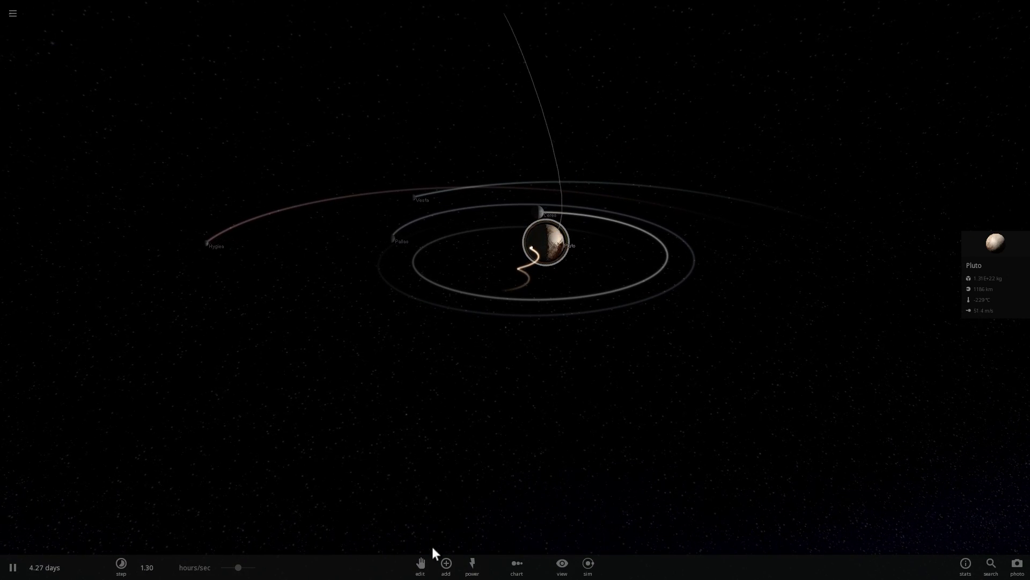
Add Sedna in orbit around Pluto, outside the paths of the asteroids
left_click(447, 564)
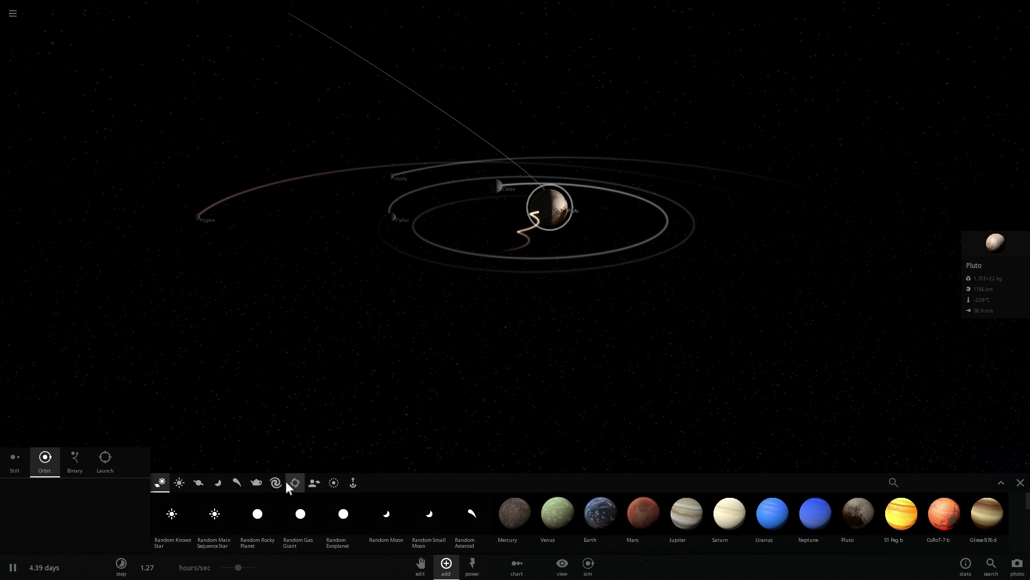
left_click(199, 483)
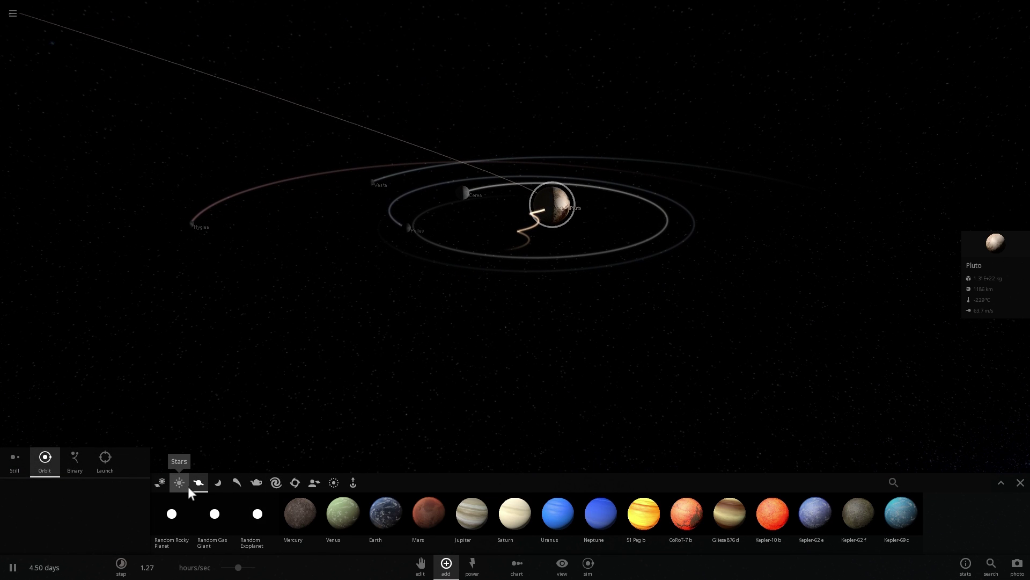
left_click(237, 483)
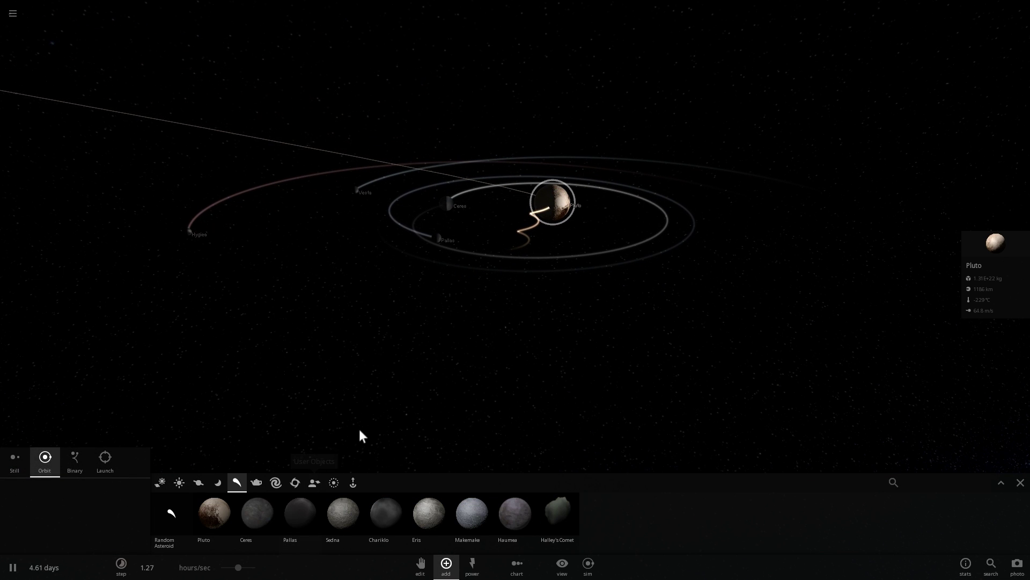
left_click(338, 512)
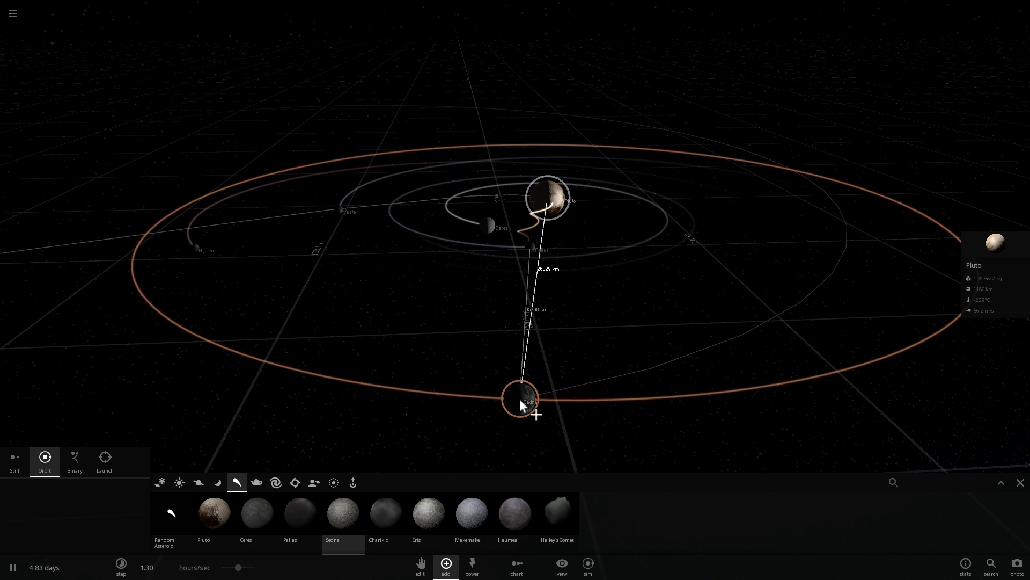
left_click(498, 407)
Add Eris in a wide orbit around Pluto and select it in the simulation
left_click(421, 517)
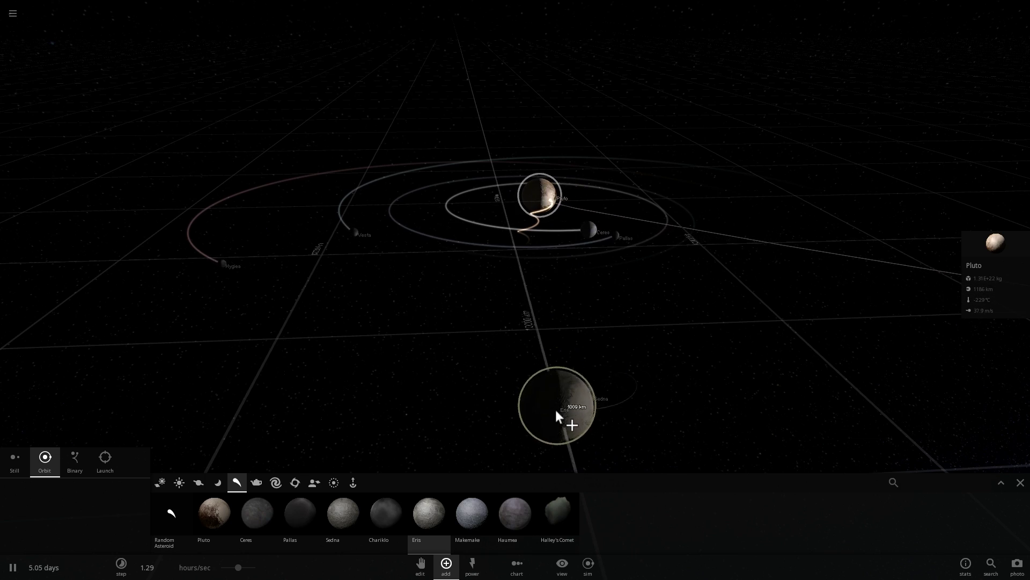
scroll(555, 410, "down", 3)
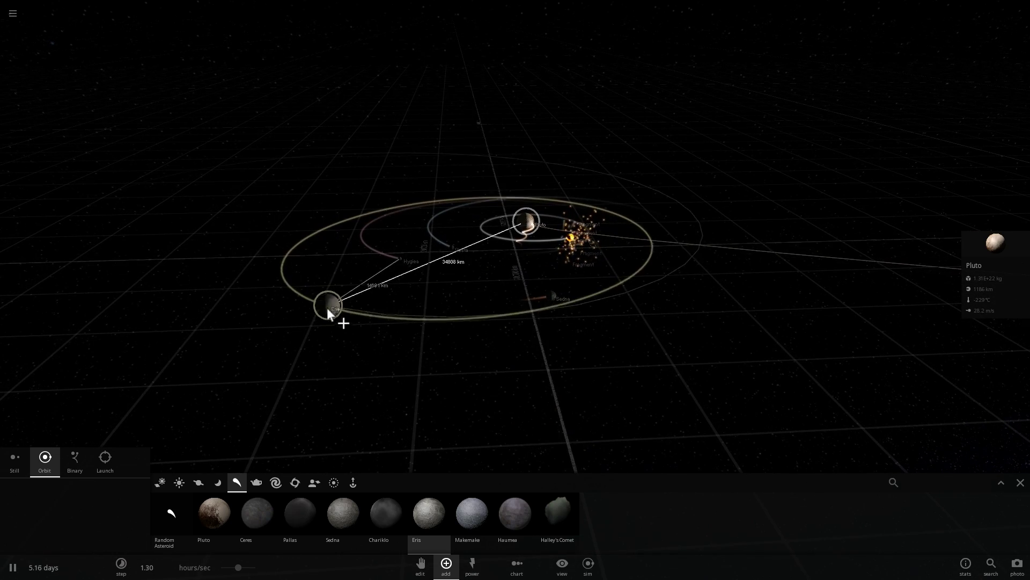
left_click(311, 326)
right_click(407, 332)
left_click_drag(420, 330, 463, 323)
left_click(420, 325)
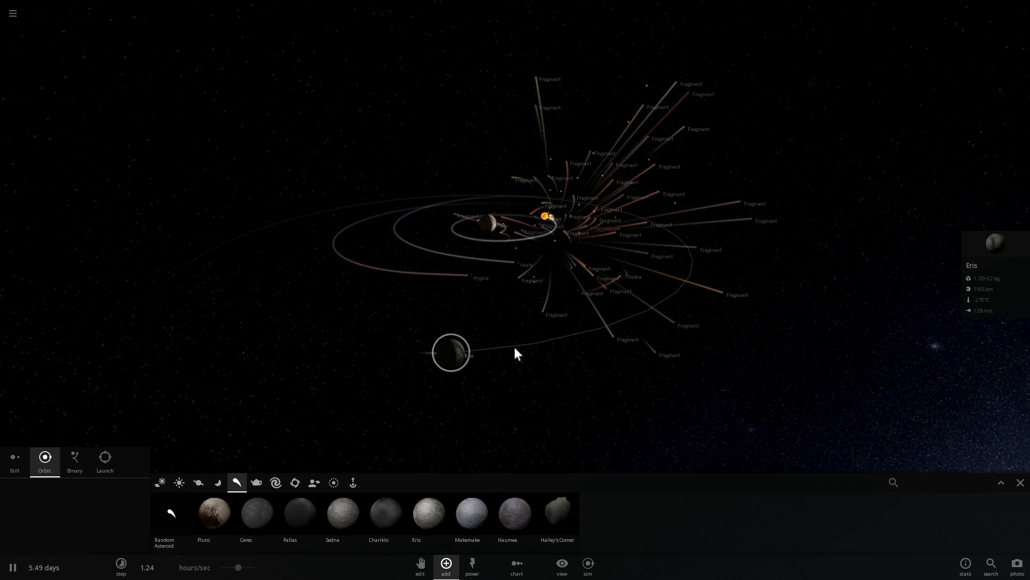
Select Pluto and examine its position among the fragments, Ceres and the outer bodies from several angles
scroll(579, 338, "up", 3)
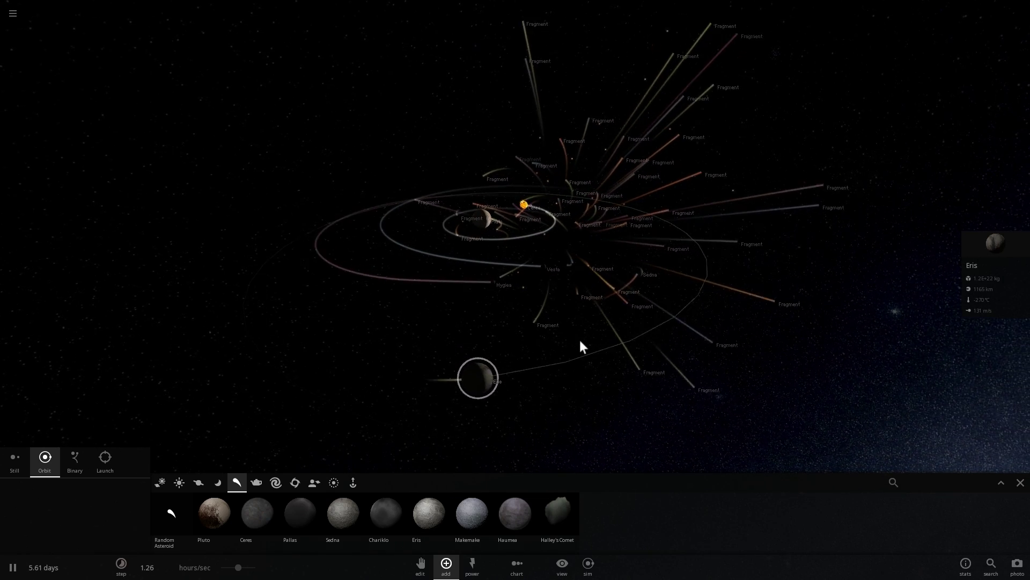
left_click(468, 209)
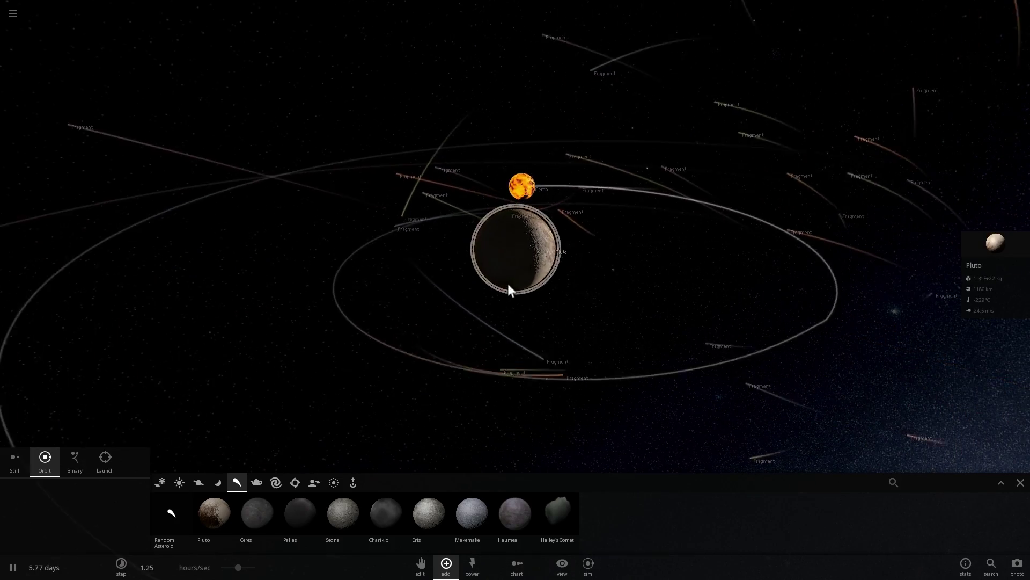
right_click_drag(508, 284, 735, 299)
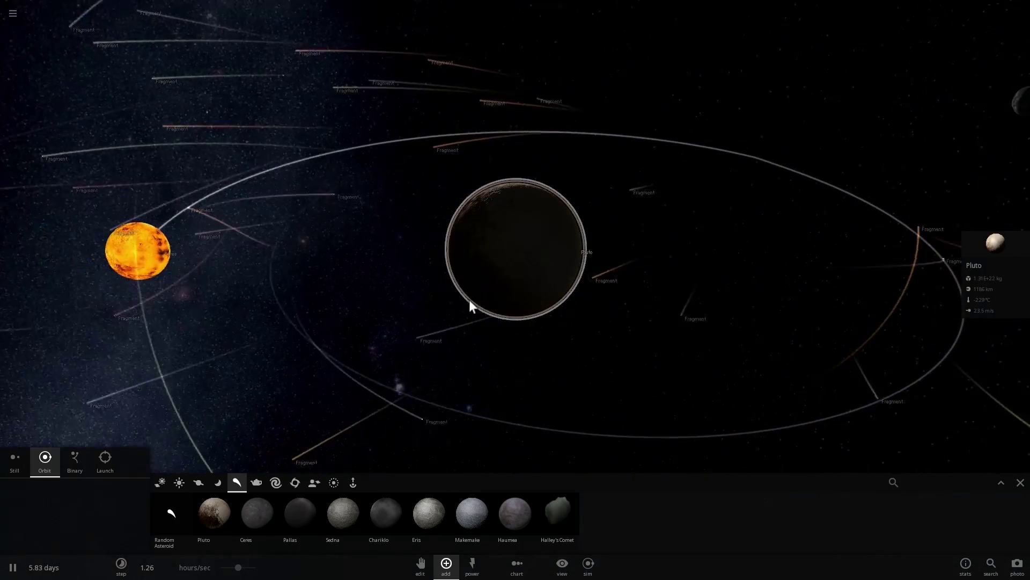
right_click_drag(470, 304, 645, 268)
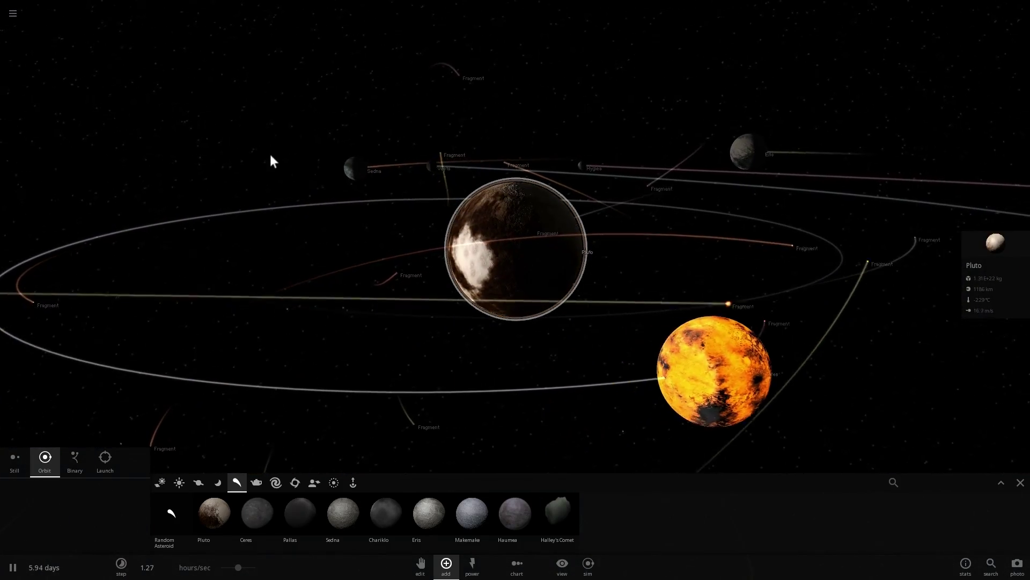
Open the existing solar system simulation that shows the planets together with the outer dwarf planet candidates
left_click(13, 14)
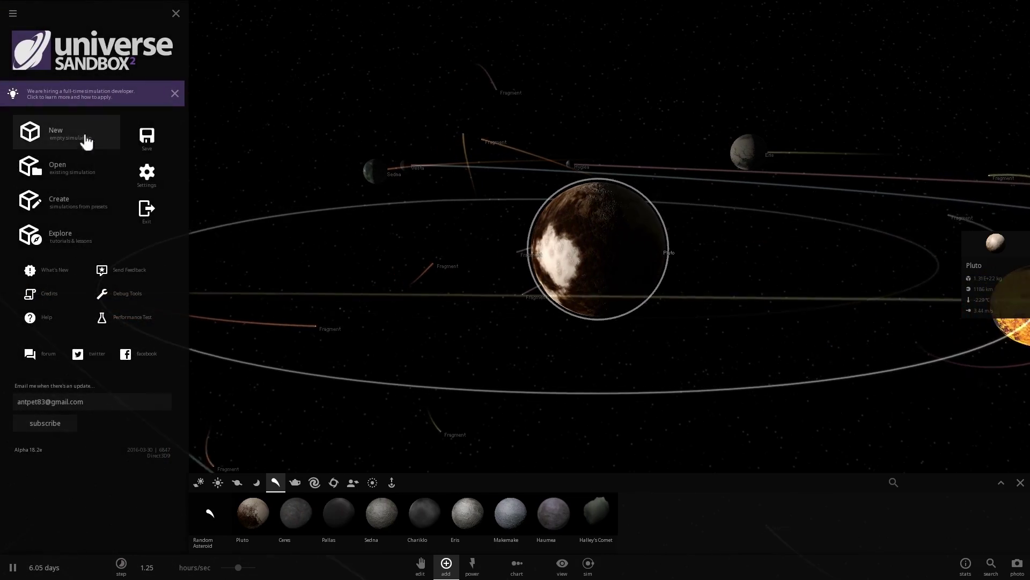
left_click(59, 172)
left_click(96, 184)
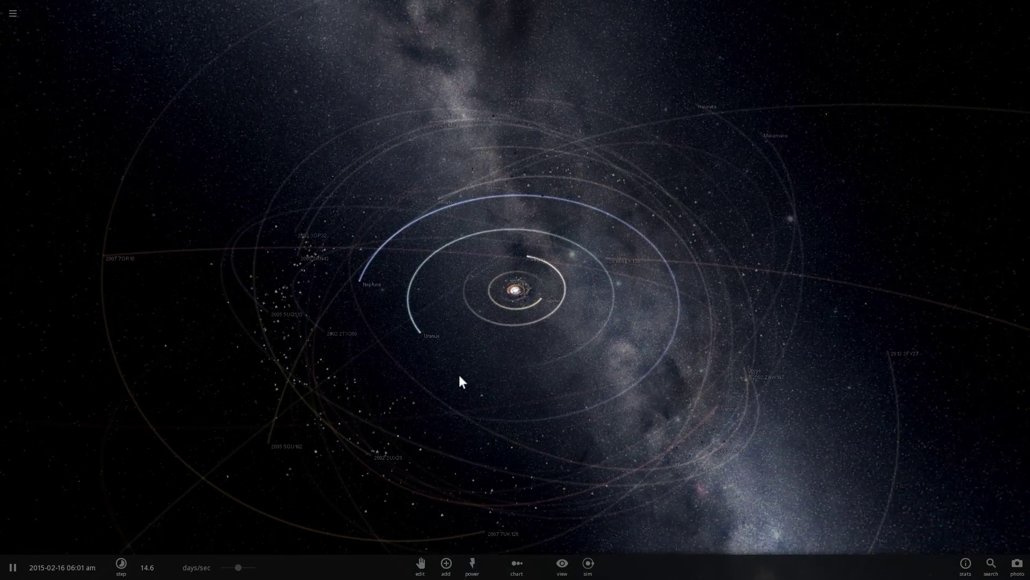
Hide all trails and orbits in the solar system, and select Eris and Pluto in turn to compare their individual paths
left_click_drag(459, 375, 400, 355)
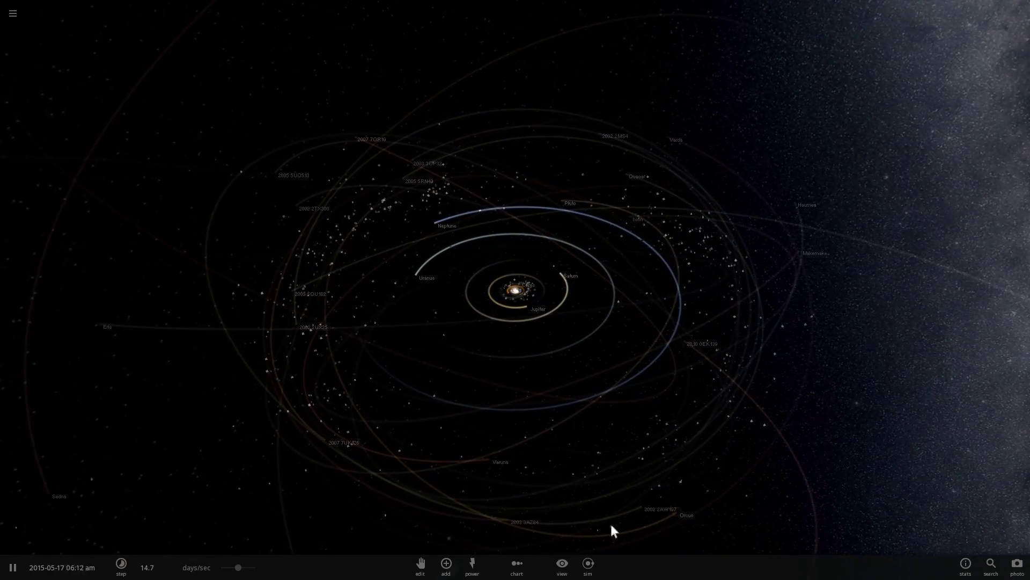
left_click(470, 537)
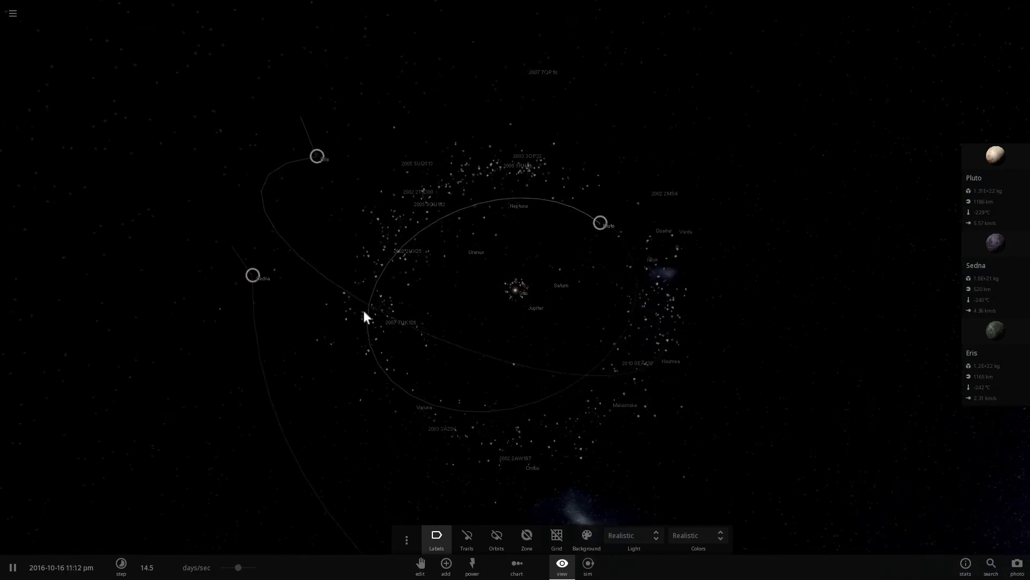
left_click(319, 134)
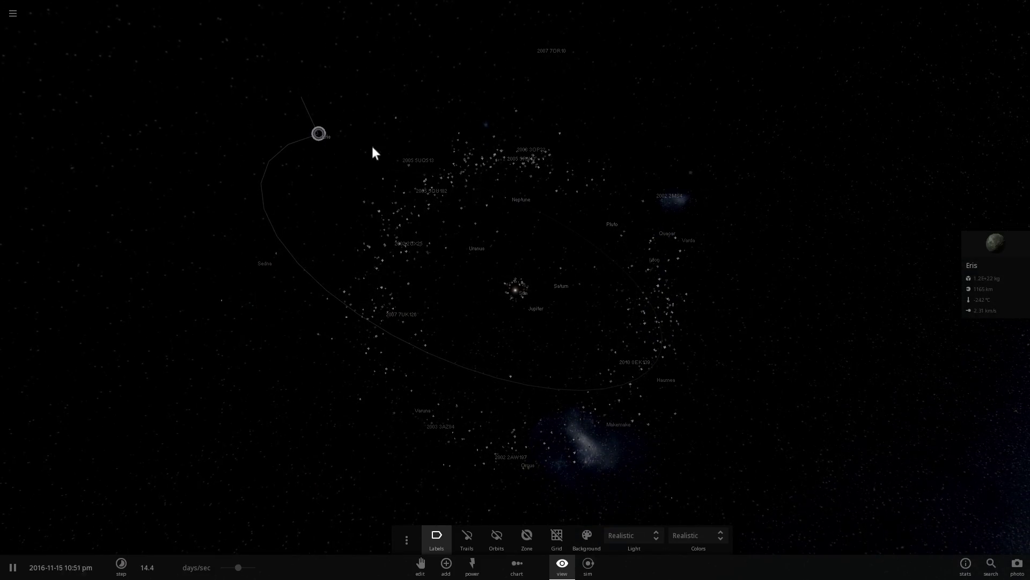
left_click(604, 220)
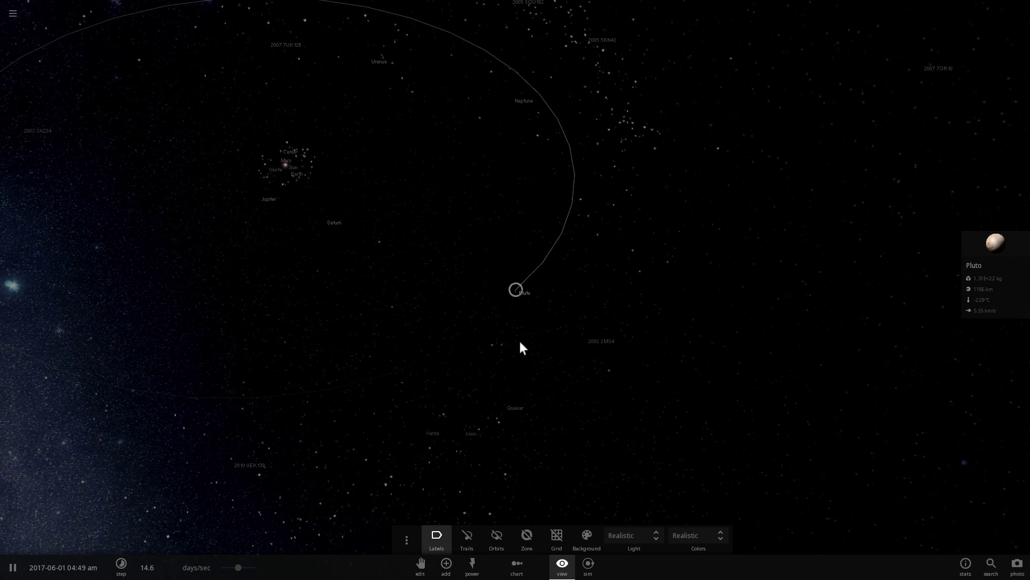
Select Quaoar and Pluto alternately to compare the paths of their orbits
left_click_drag(520, 342, 493, 328)
left_click(495, 389)
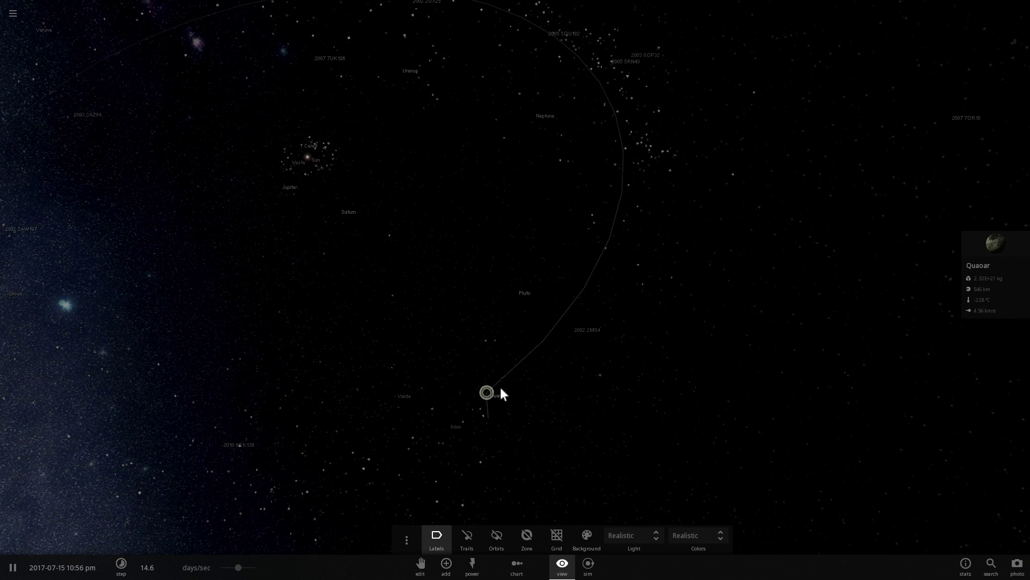
left_click(526, 291)
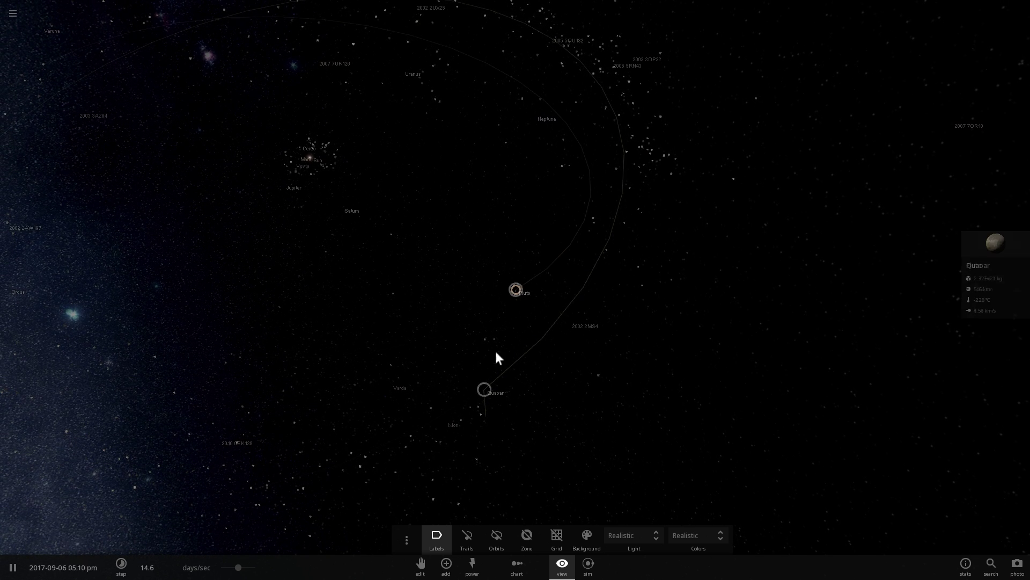
left_click(484, 388)
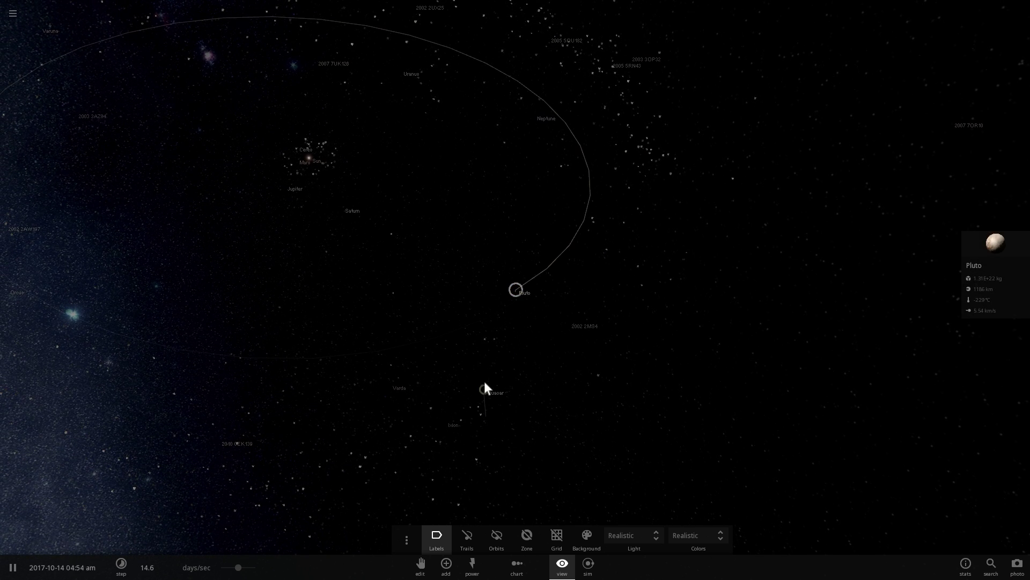
Open Quaoar's properties and examine its motion data, including the orbital elements and dynamic values
left_click(975, 245)
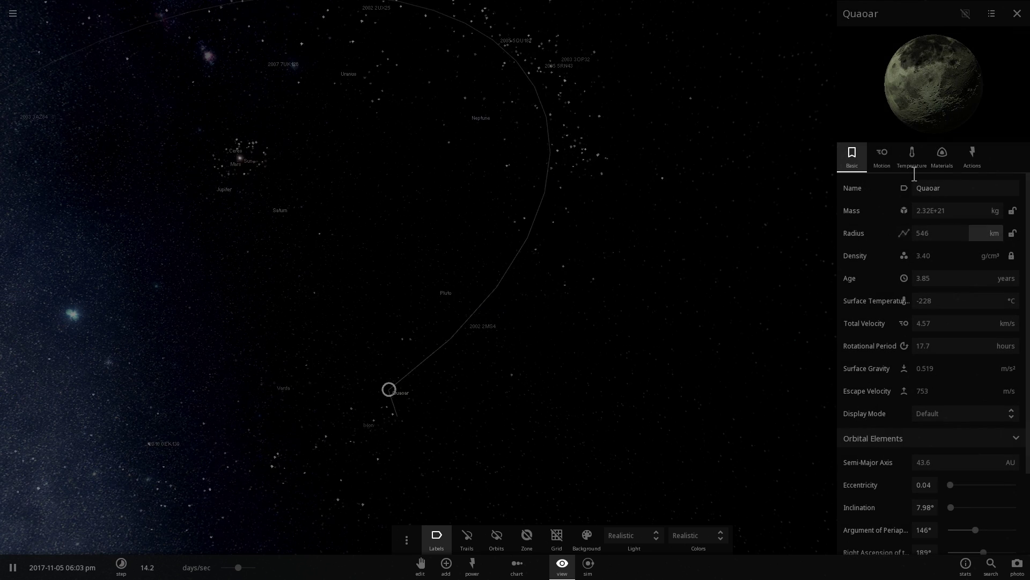
left_click(874, 164)
scroll(923, 322, "down", 5)
scroll(922, 316, "down", 3)
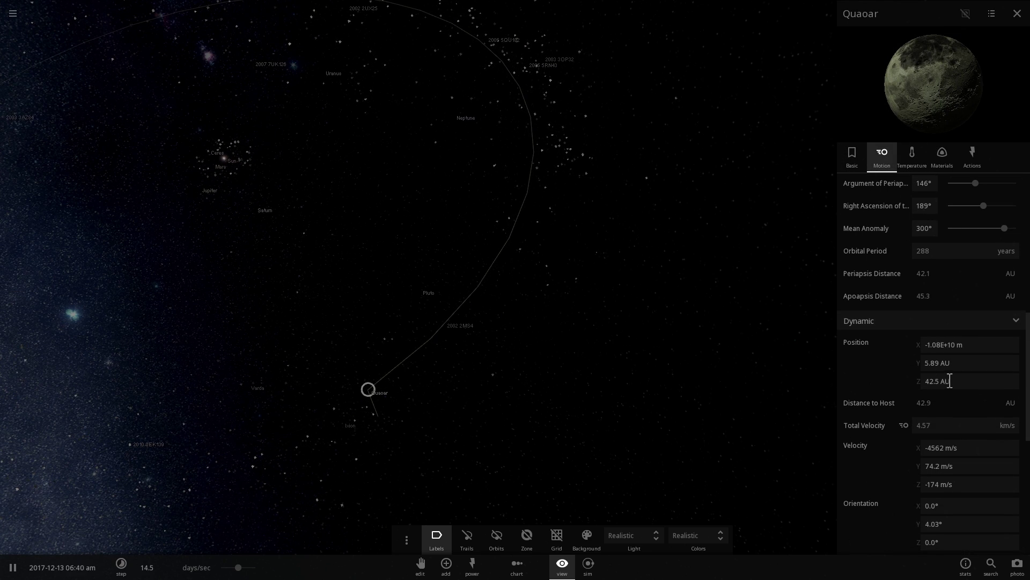
scroll(923, 300, "up", 3)
Compare the orbital elements and paths of Pluto and Quaoar from different viewing angles
left_click_drag(559, 337, 409, 421)
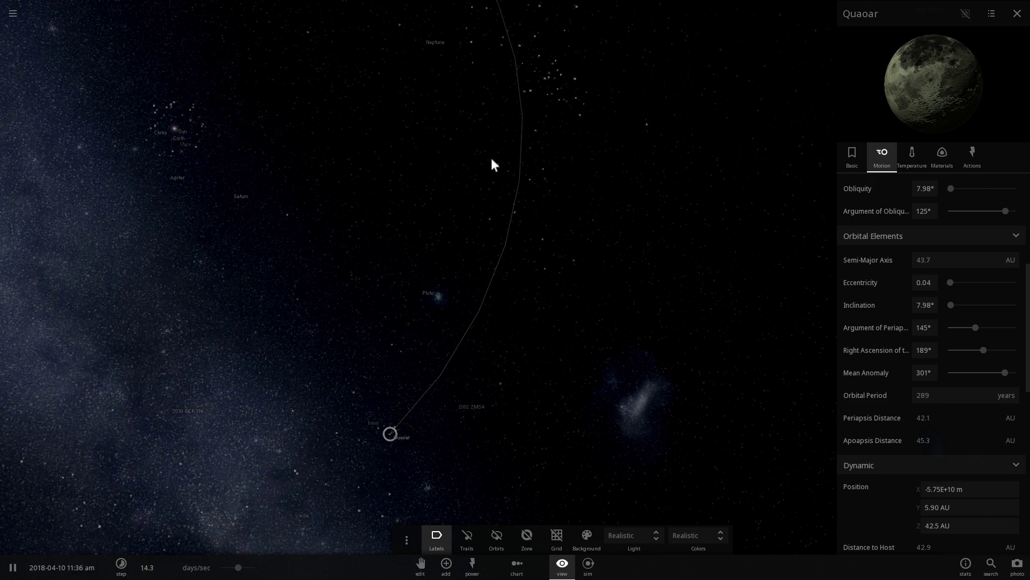
left_click_drag(491, 158, 485, 92)
left_click(428, 293)
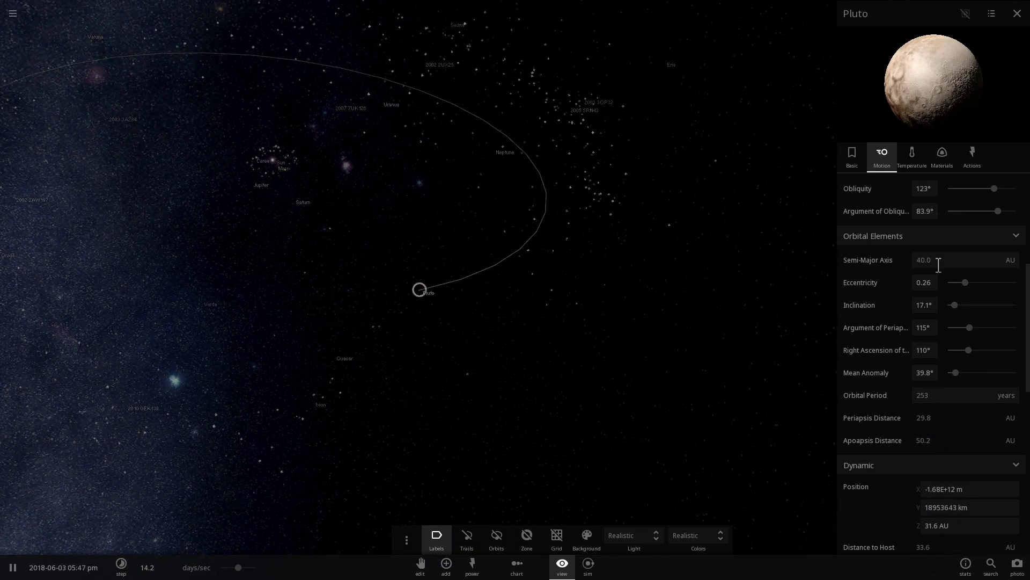
left_click_drag(346, 311, 332, 398)
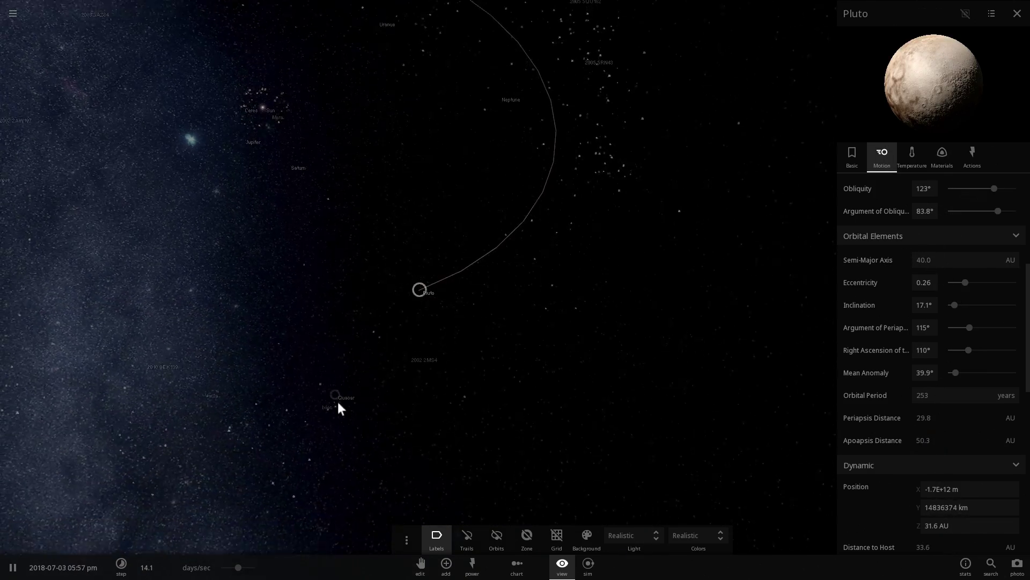
left_click(337, 400)
left_click_drag(457, 322, 454, 337)
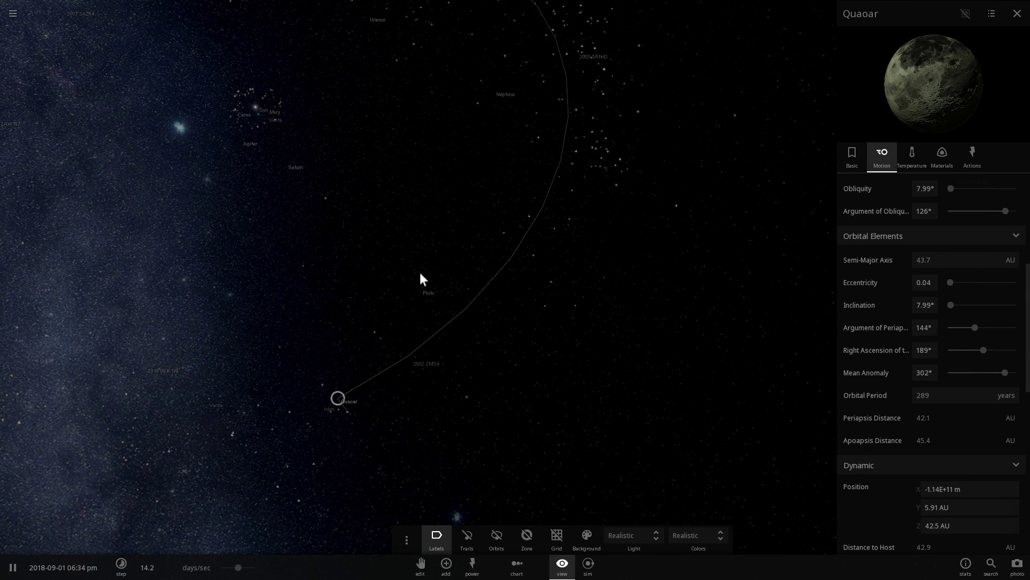
Focus on the inner solar system and compare the orbital elements of Jupiter and Earth
double_click(255, 108)
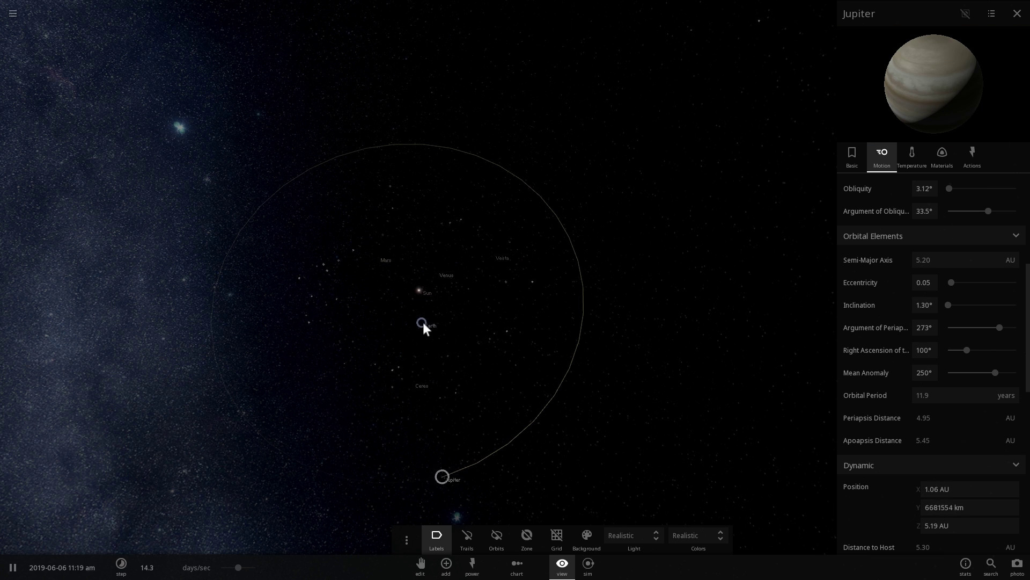
left_click(425, 323)
left_click(451, 476)
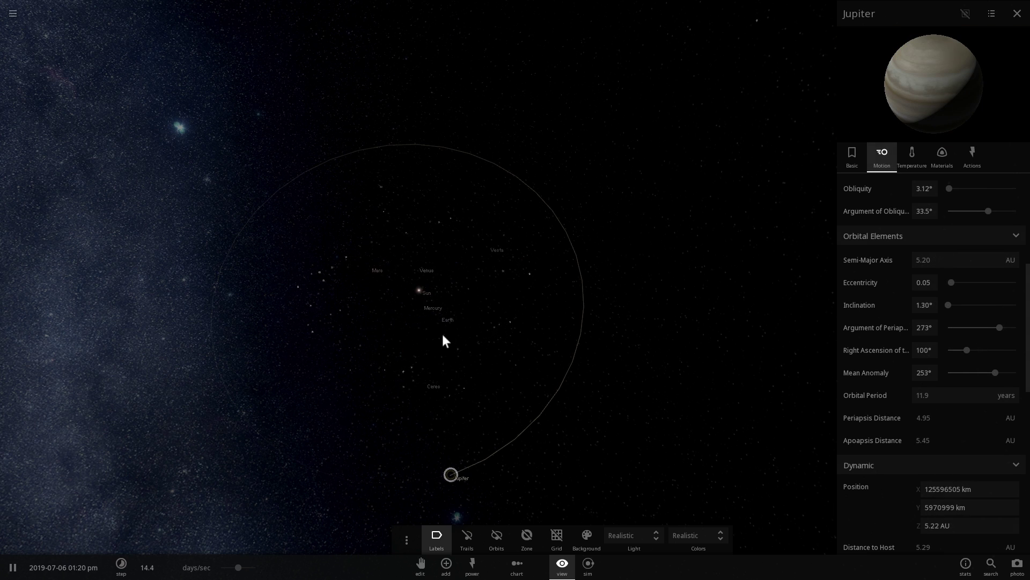
left_click(443, 322)
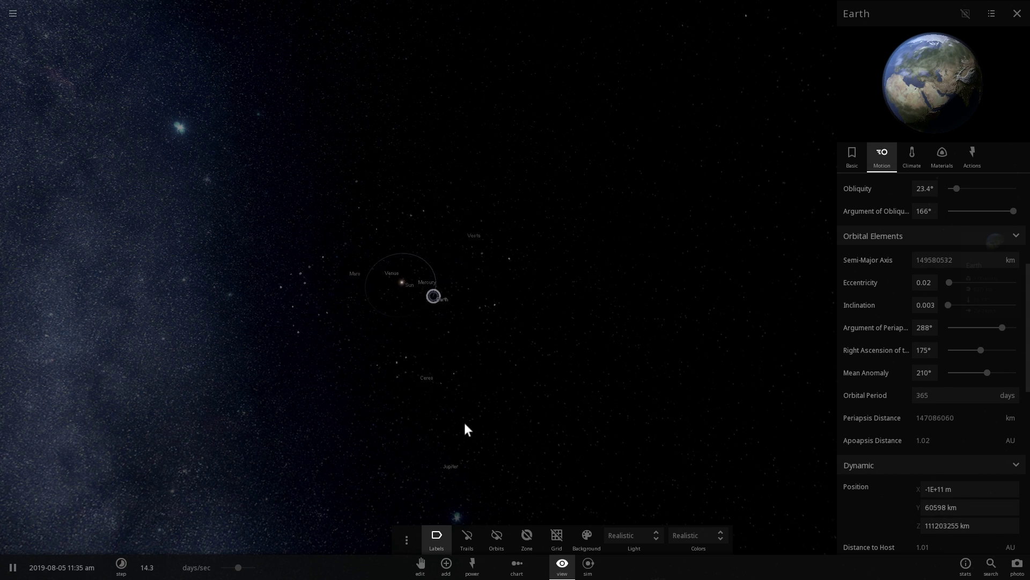
left_click(433, 453)
left_click(423, 294)
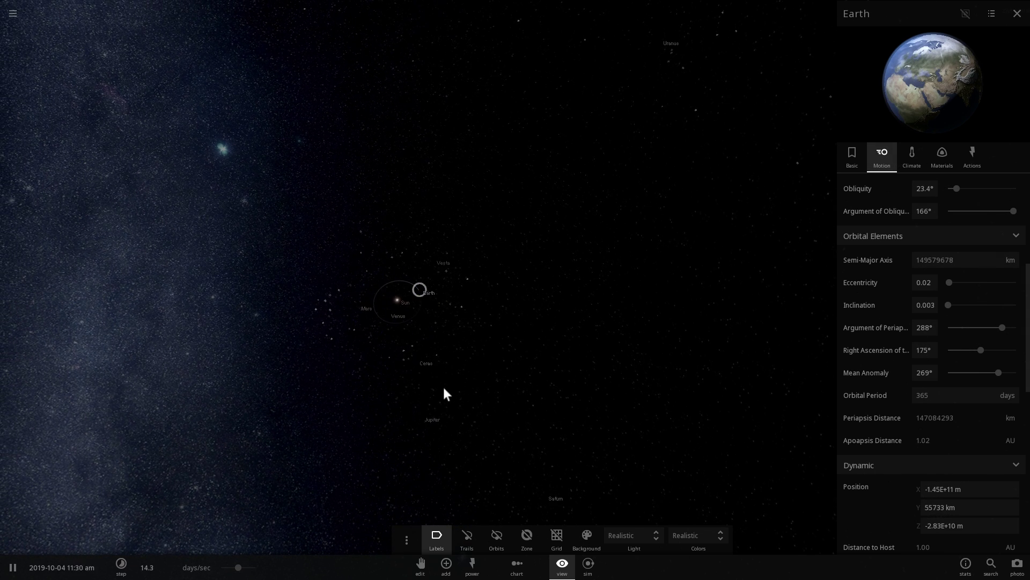
Return to the outer solar system, select Pluto and examine its tilted orbit relative to the planets
scroll(443, 360, "down", 5)
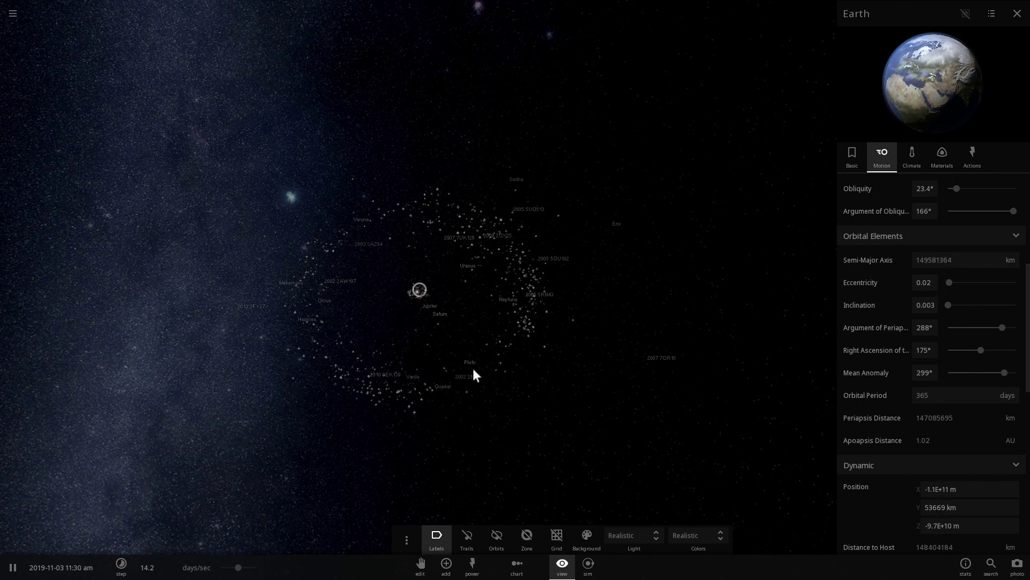
left_click(454, 360)
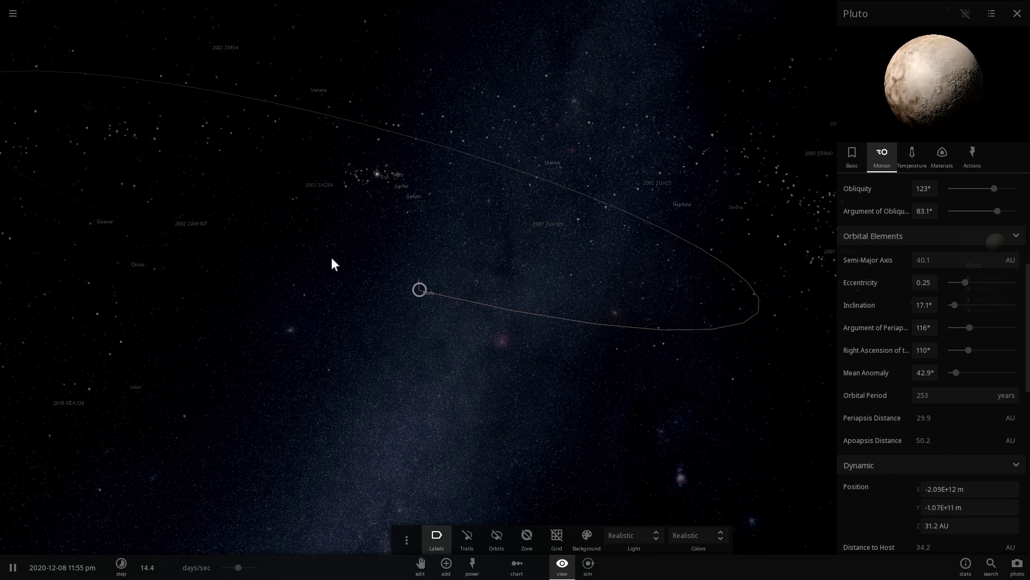
left_click_drag(331, 256, 343, 253)
scroll(343, 252, "down", 2)
Open the Solar System All Possible Dwarf Planets simulation and centre the view on Eris
left_click(12, 15)
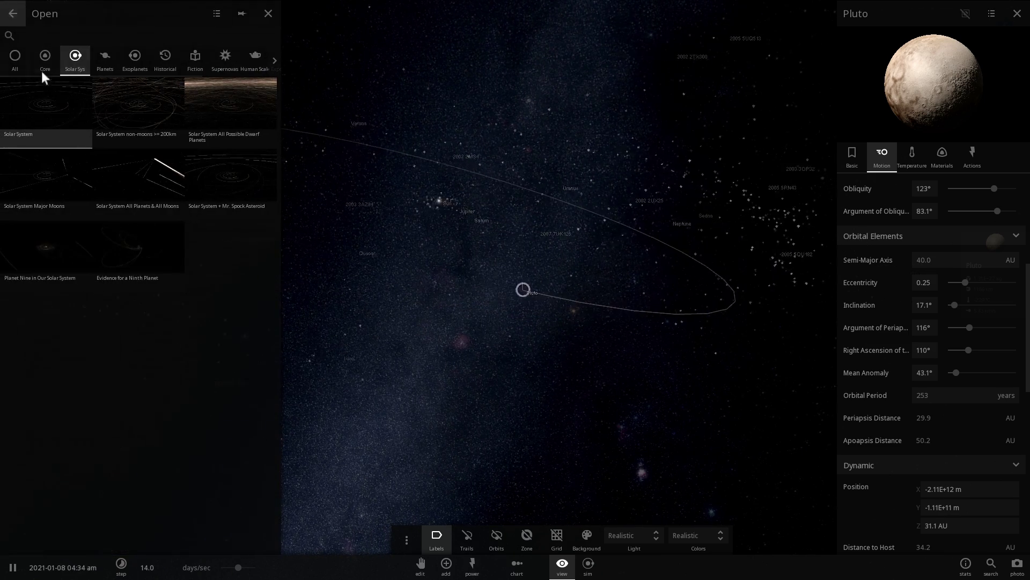
left_click(201, 103)
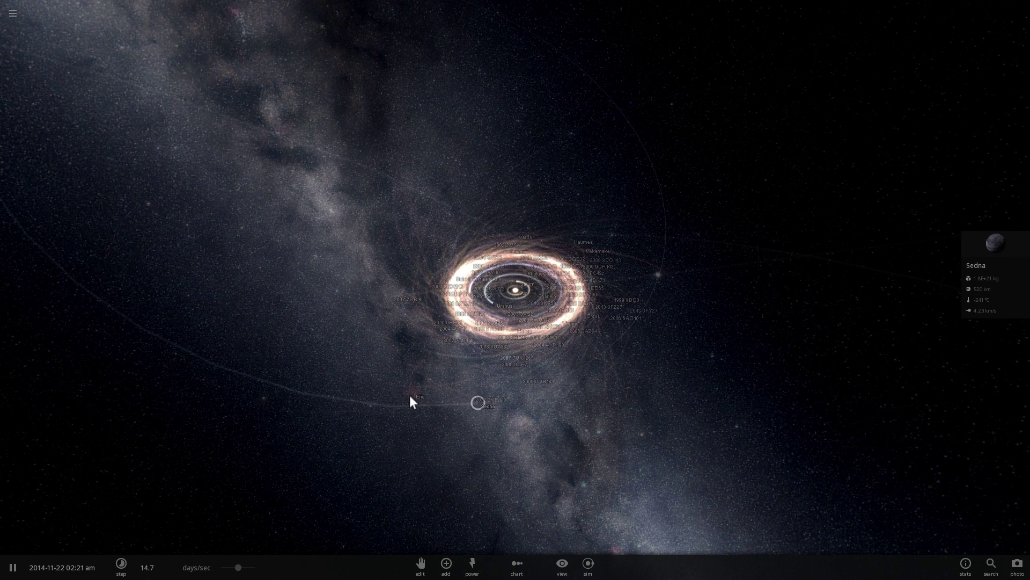
left_click(410, 397)
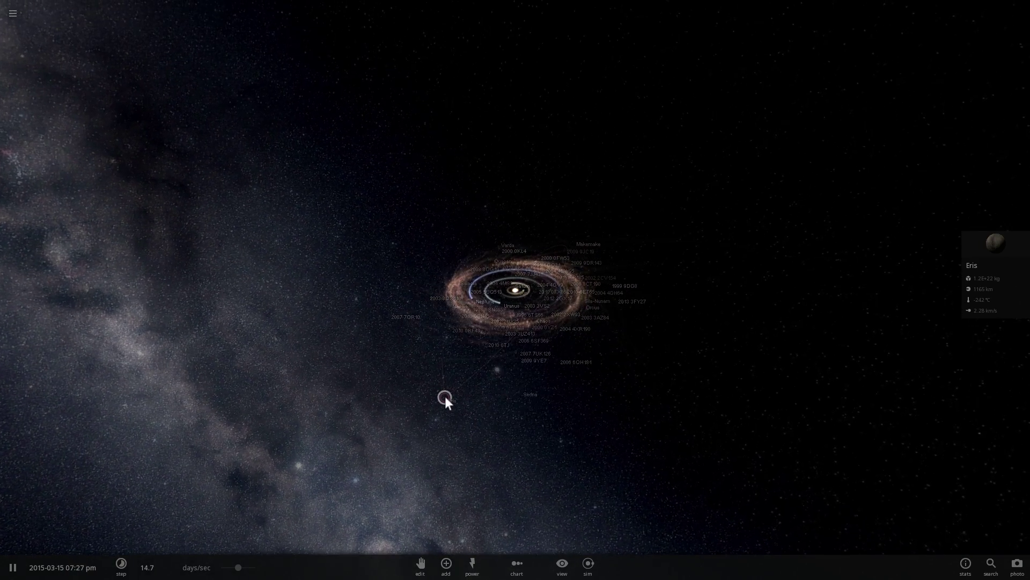
double_click(445, 398)
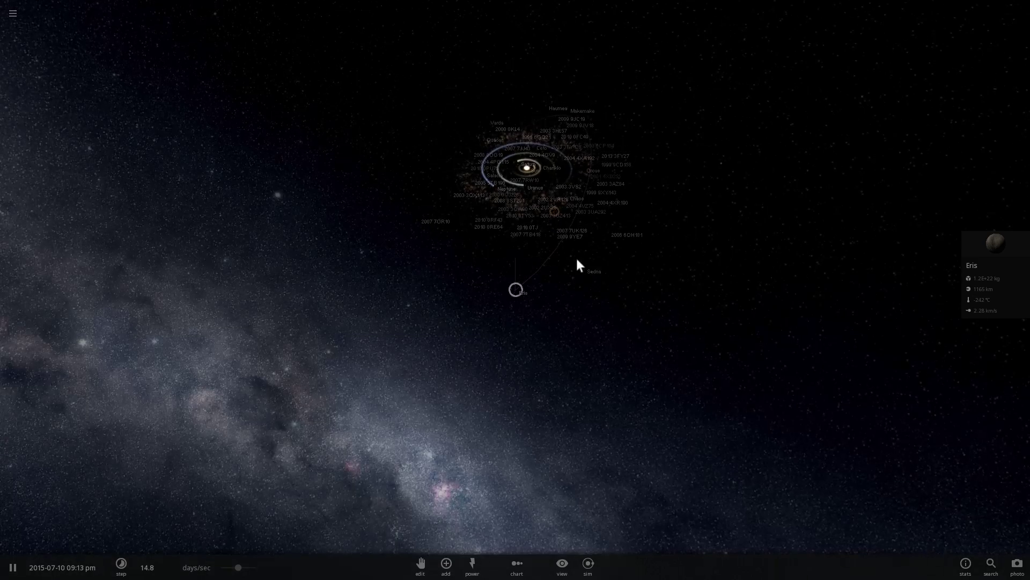
Examine the ring of dwarf planet candidates from other angles, selecting Neptune and the small body 2003 3WL7 for comparison
left_click_drag(577, 259, 517, 202)
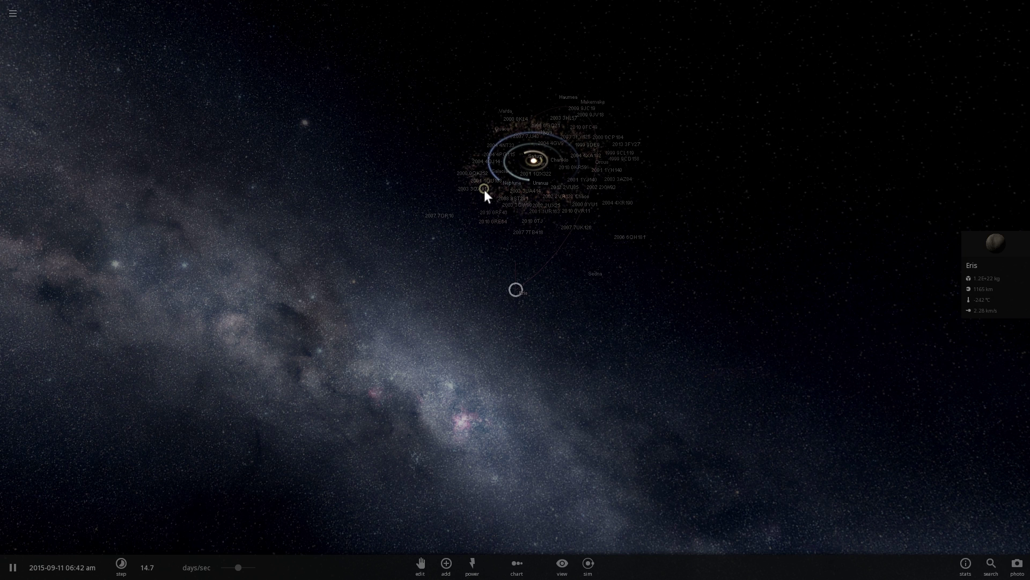
left_click_drag(503, 197, 533, 174)
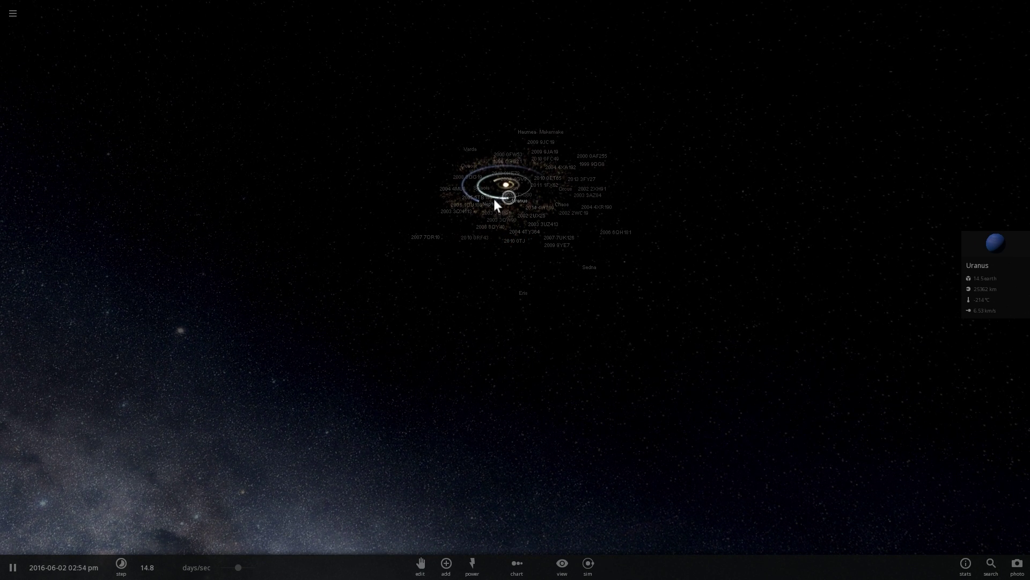
left_click(480, 198)
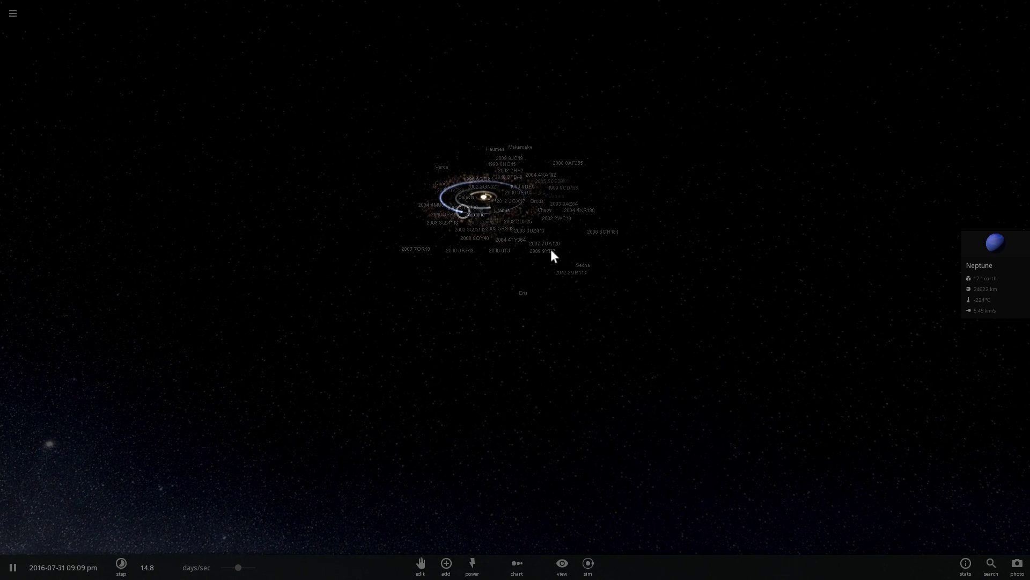
left_click(486, 204)
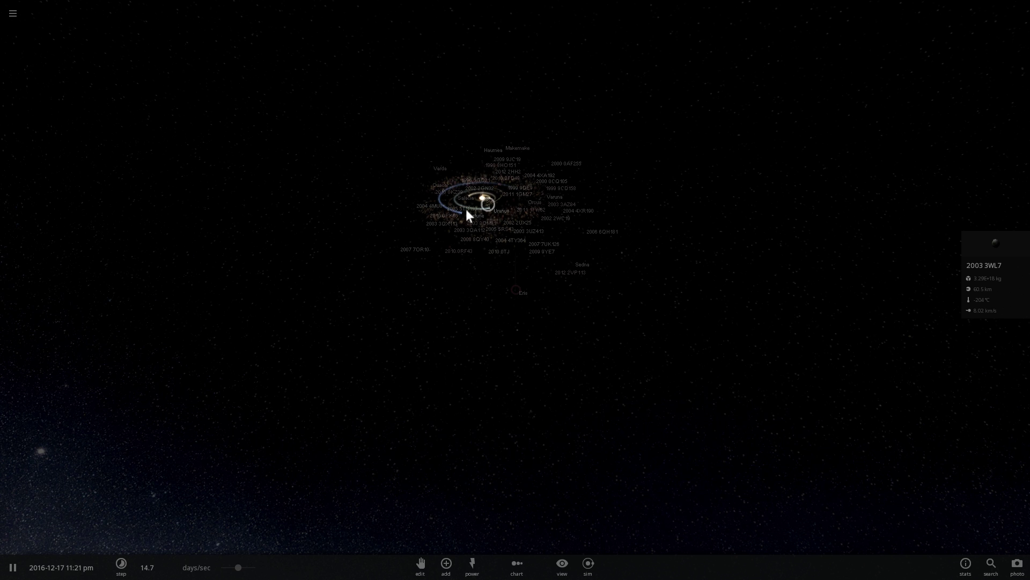
left_click(514, 293)
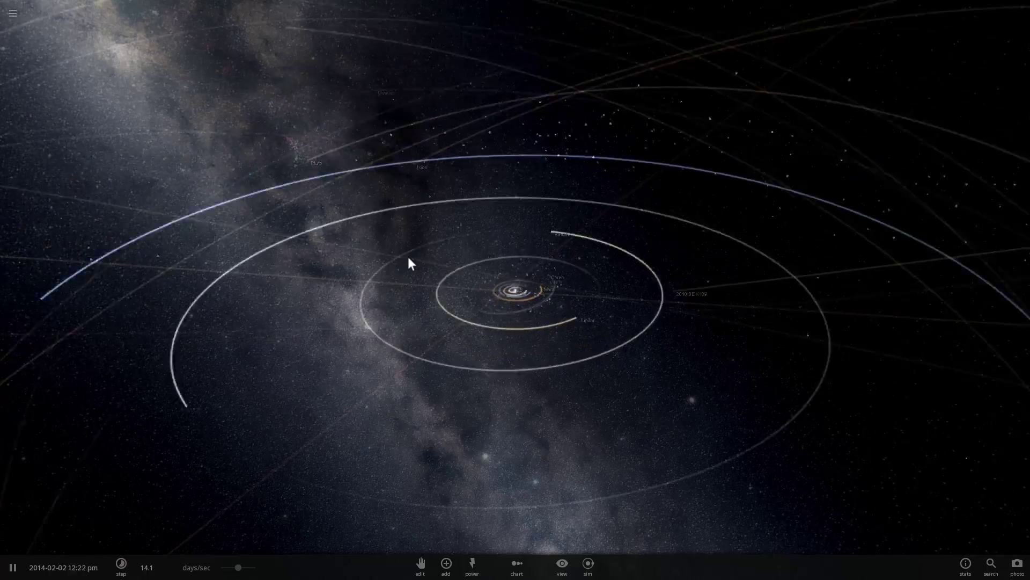
Add another Jupiter in orbit around the Sun at about 65 AU, outside the main ring of dwarf planet candidates
left_click_drag(408, 257, 420, 321)
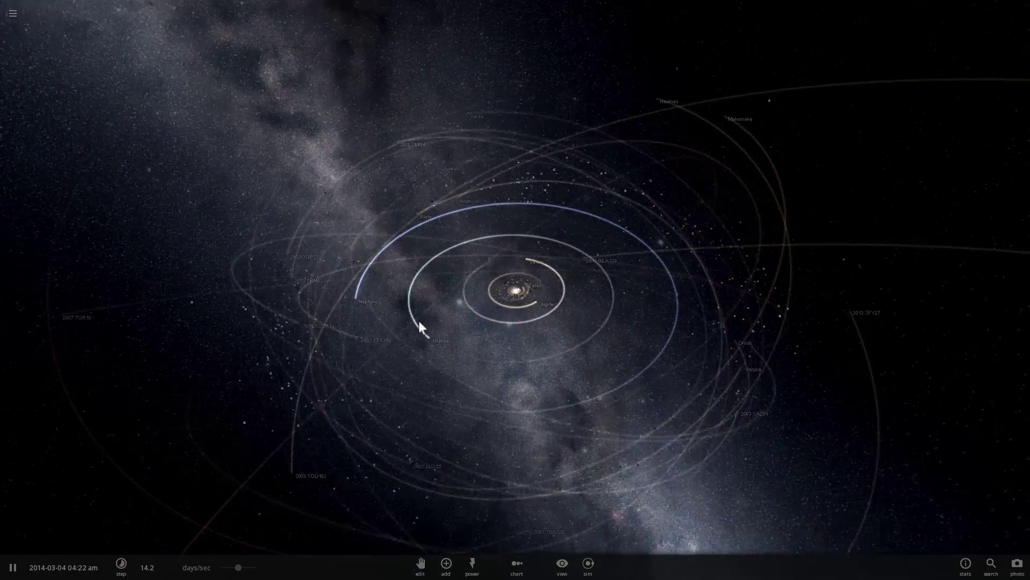
scroll(418, 321, "down", 2)
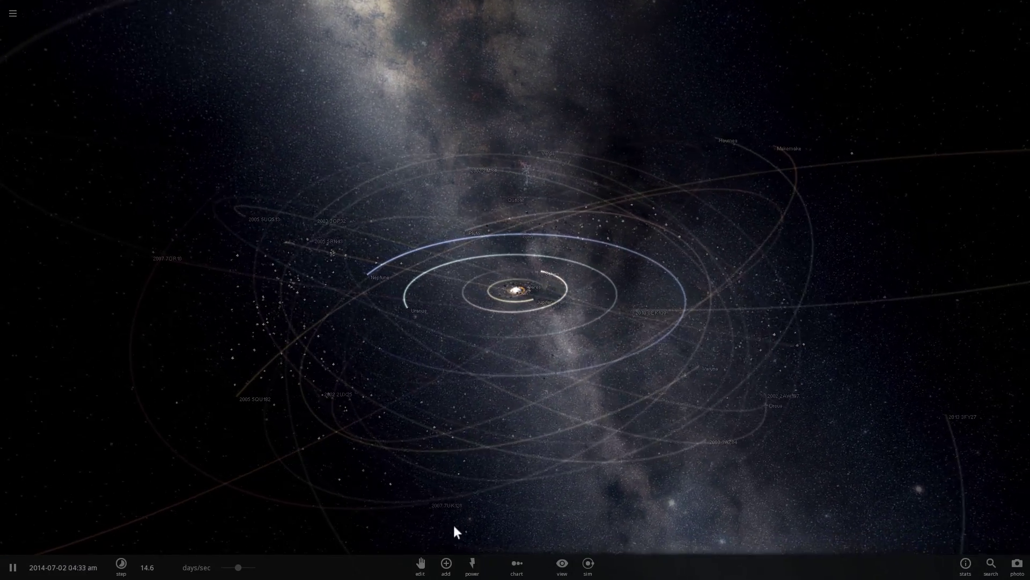
left_click(446, 564)
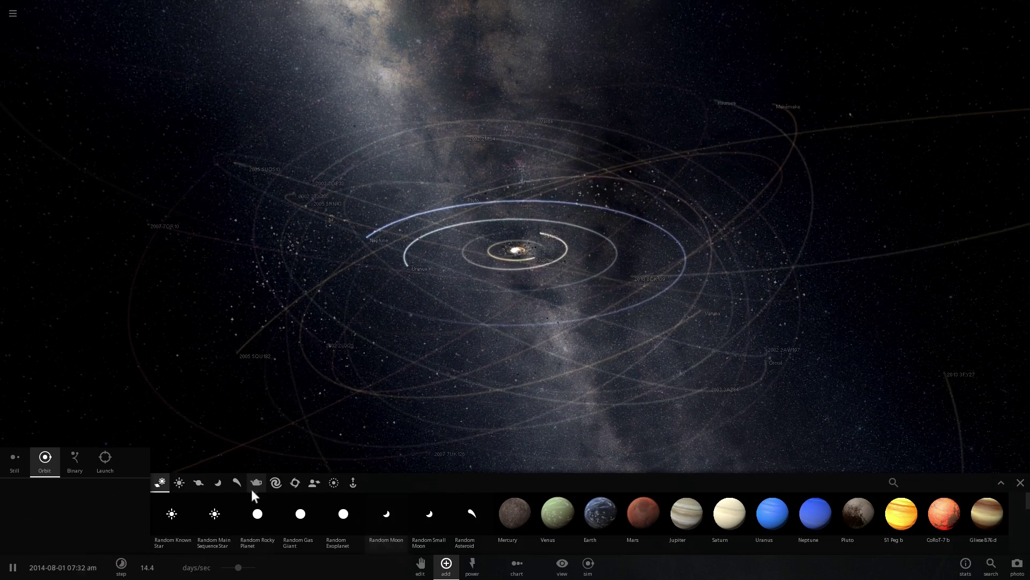
left_click(196, 485)
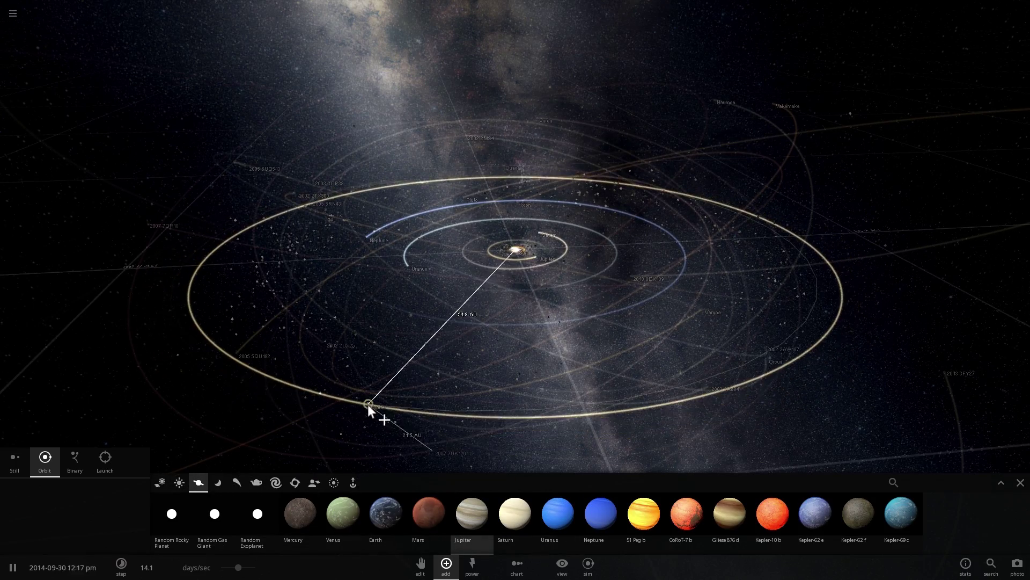
right_click_drag(368, 404, 333, 491)
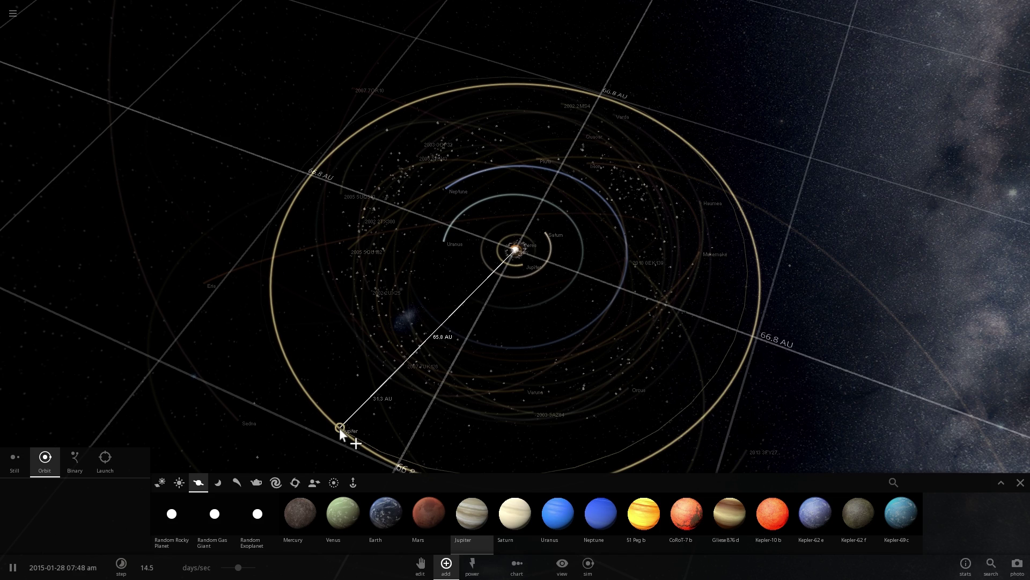
left_click(340, 427)
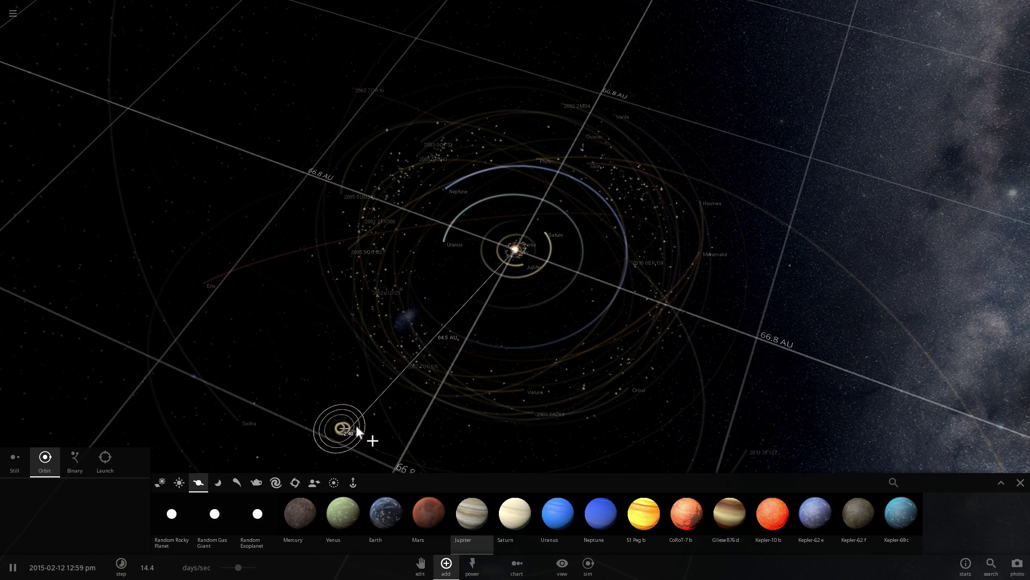
left_click(1020, 483)
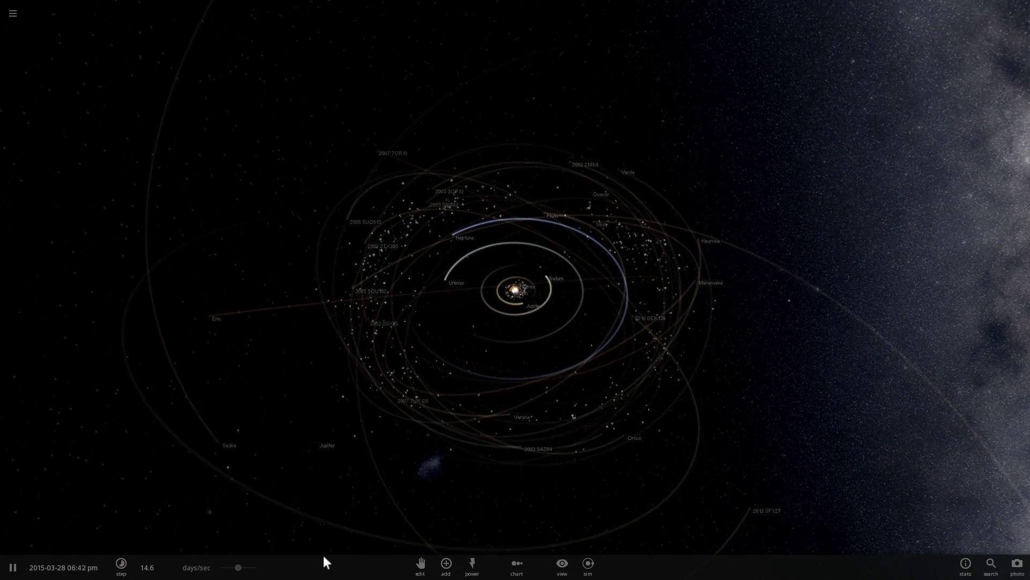
Speed the simulation up to about 64 years per second and view the added Jupiter's orbit from another angle
left_click_drag(240, 565, 251, 571)
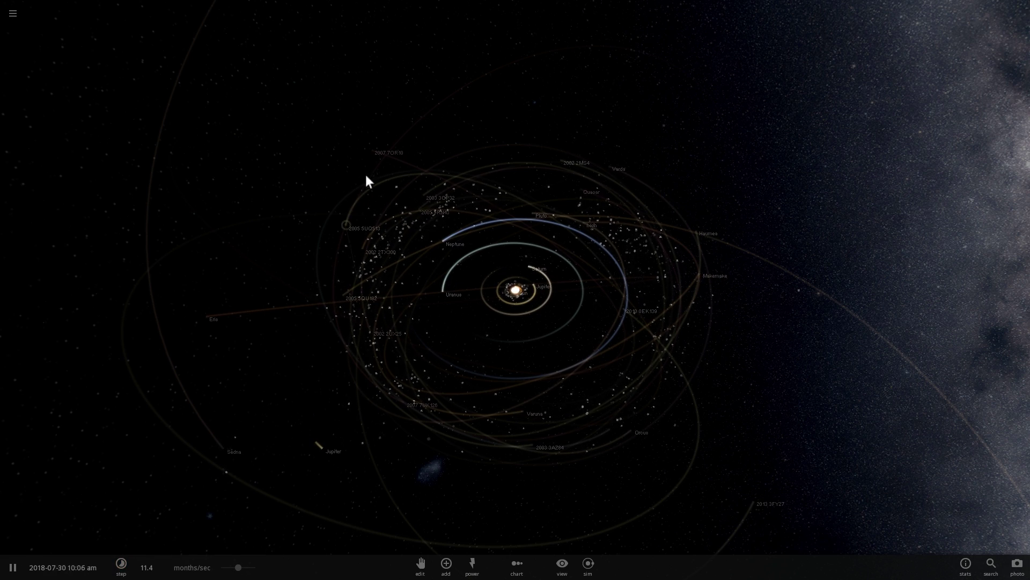
left_click_drag(384, 452, 342, 457)
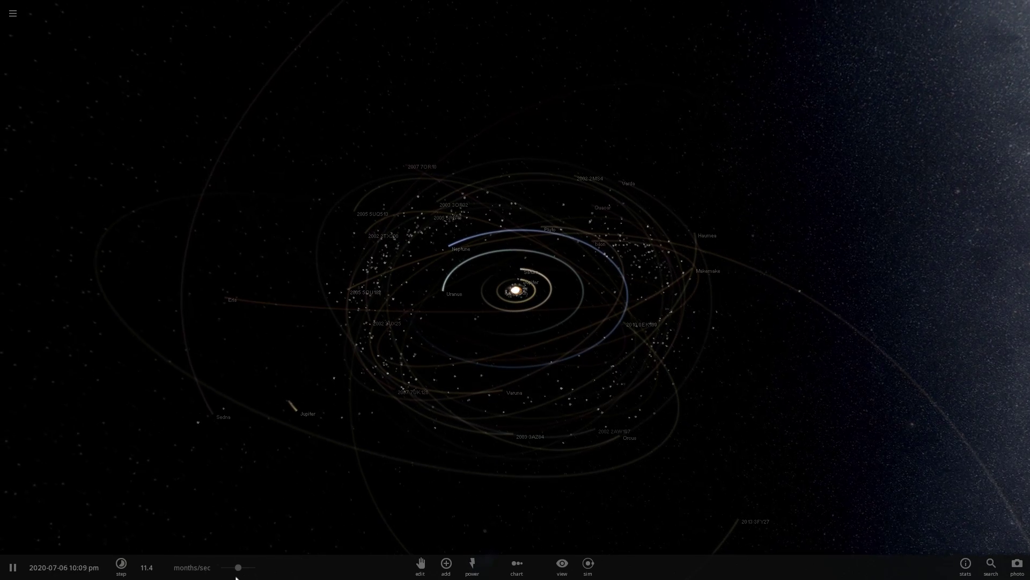
left_click_drag(241, 567, 256, 571)
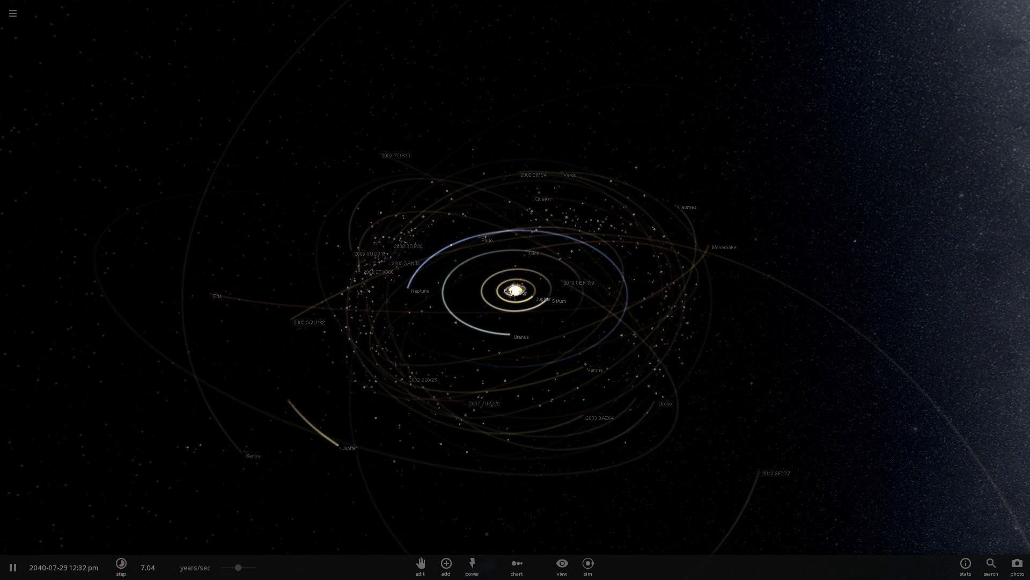
mouse_move(251, 571)
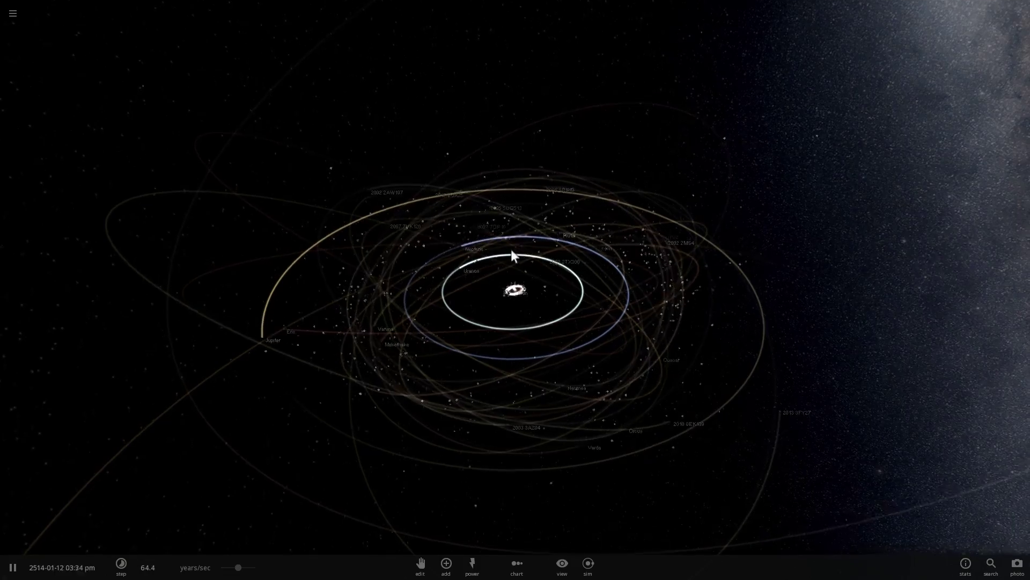
left_click_drag(511, 249, 376, 242)
left_click_drag(558, 386, 563, 335)
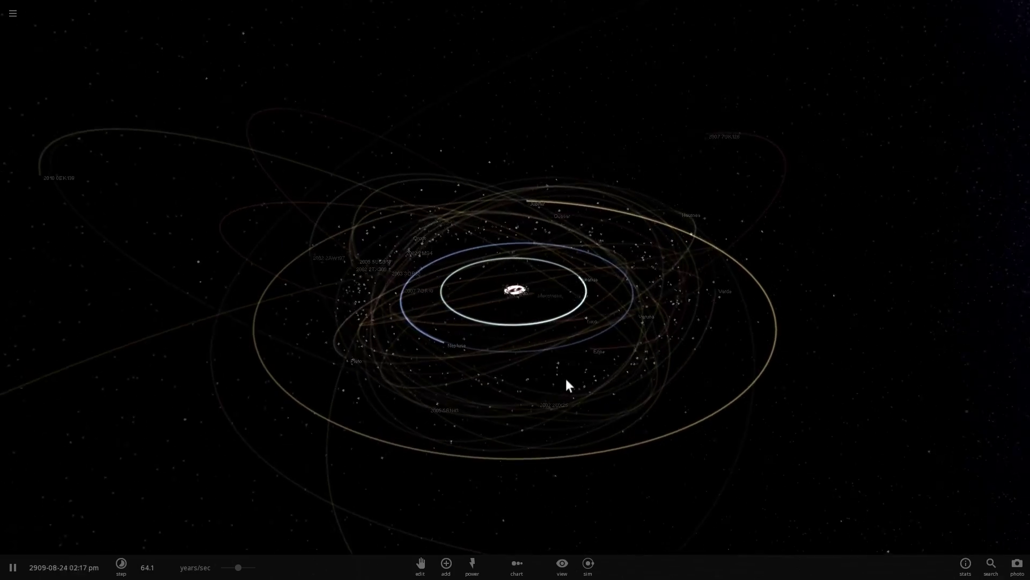
Raise the simulation speed to about 105 years per second and examine the dwarf planet orbits around the added Jupiter's path
mouse_move(244, 558)
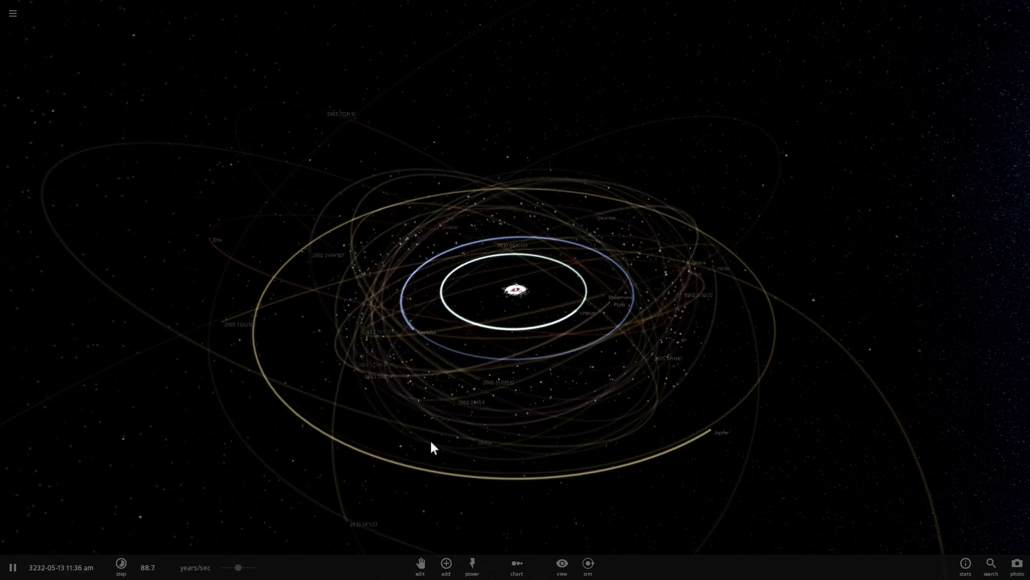
scroll(435, 441, "down", 5)
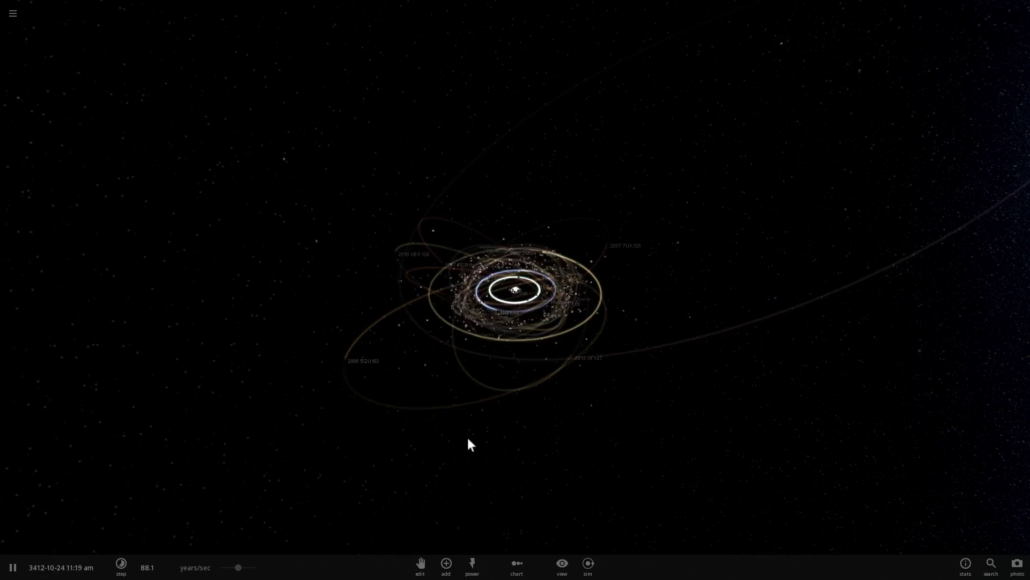
scroll(468, 438, "up", 5)
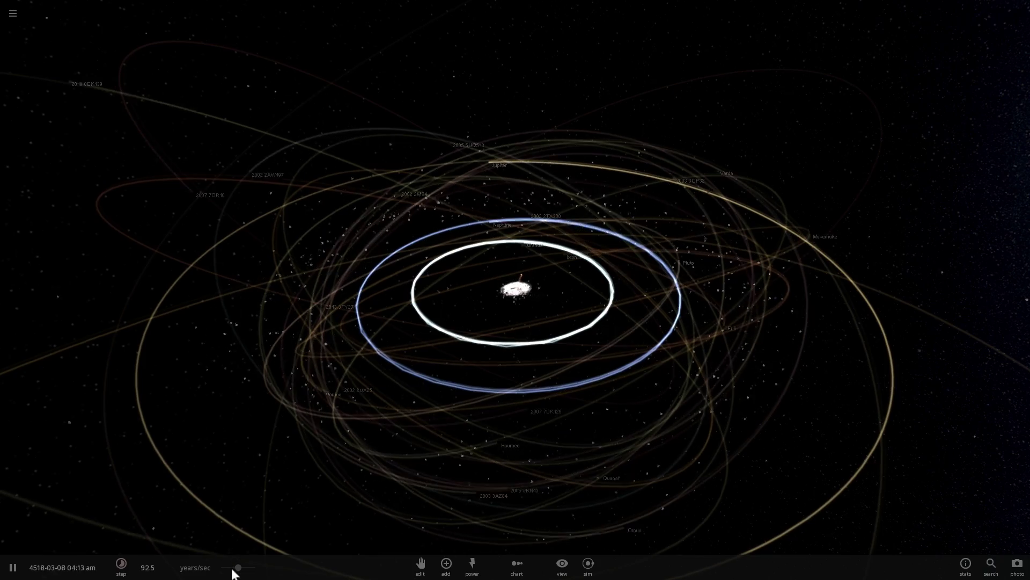
scroll(391, 456, "down", 3)
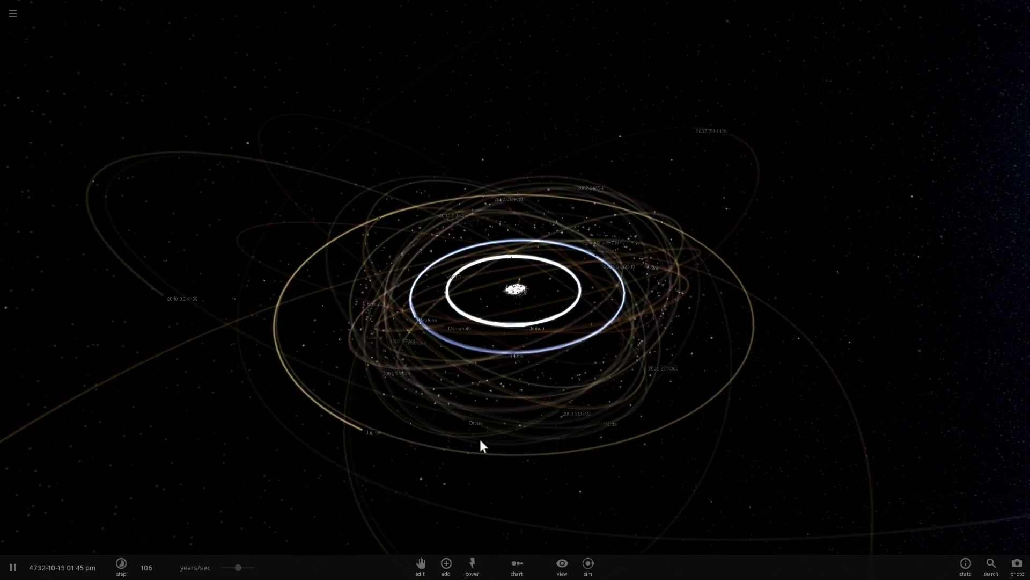
left_click_drag(480, 440, 444, 459)
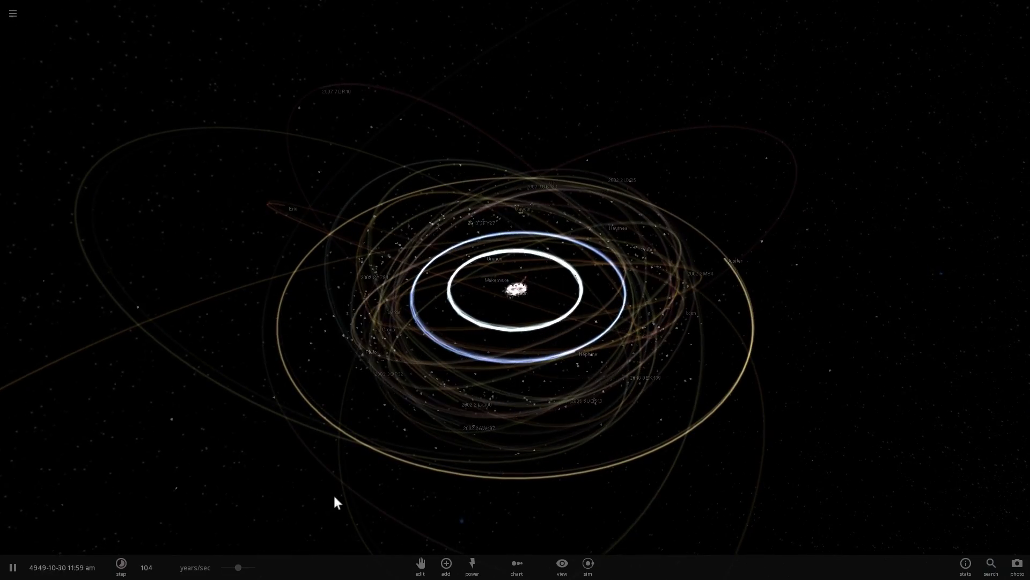
scroll(365, 472, "down", 3)
left_click_drag(404, 457, 366, 453)
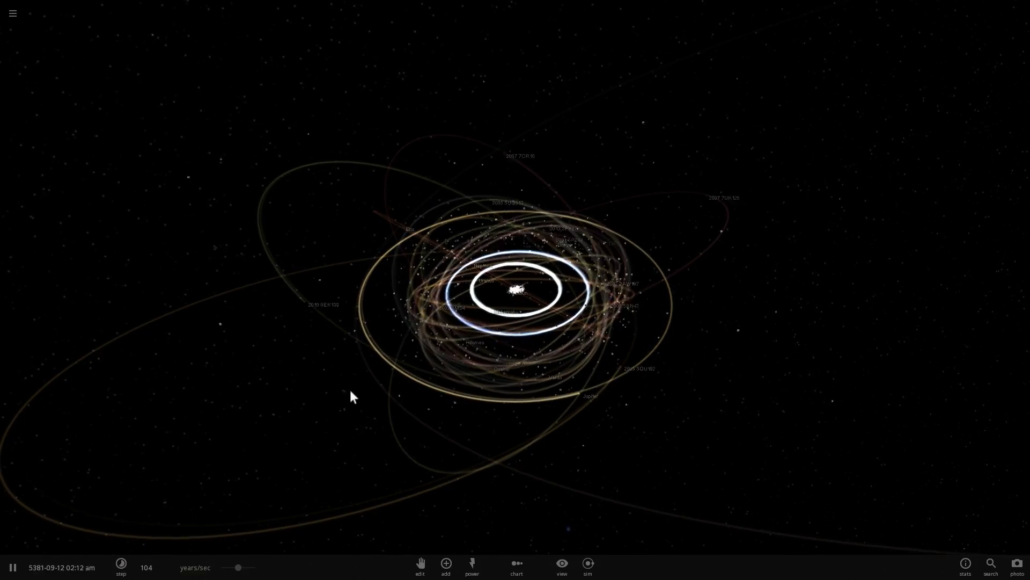
left_click_drag(531, 414, 530, 364)
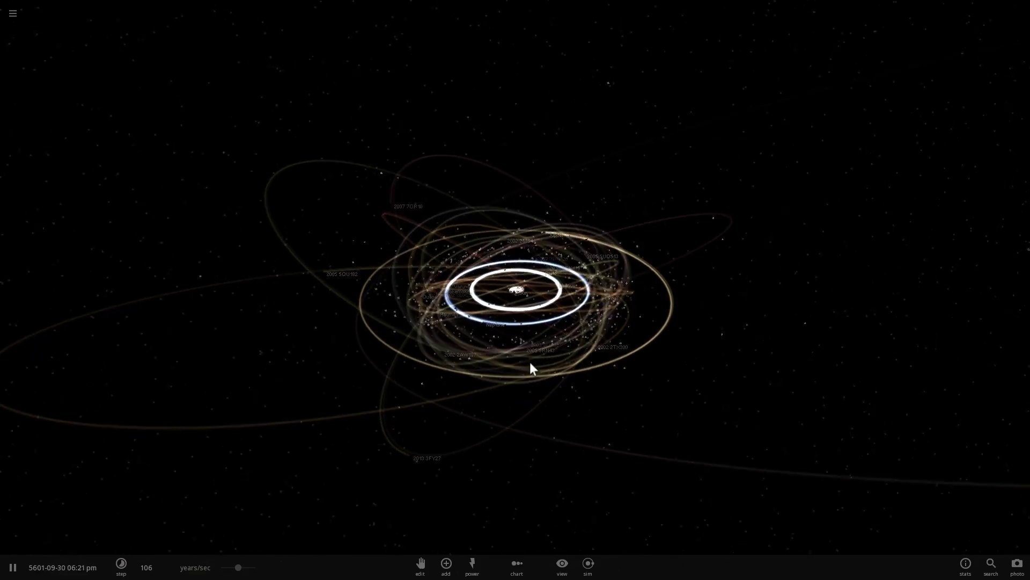
scroll(530, 362, "up", 3)
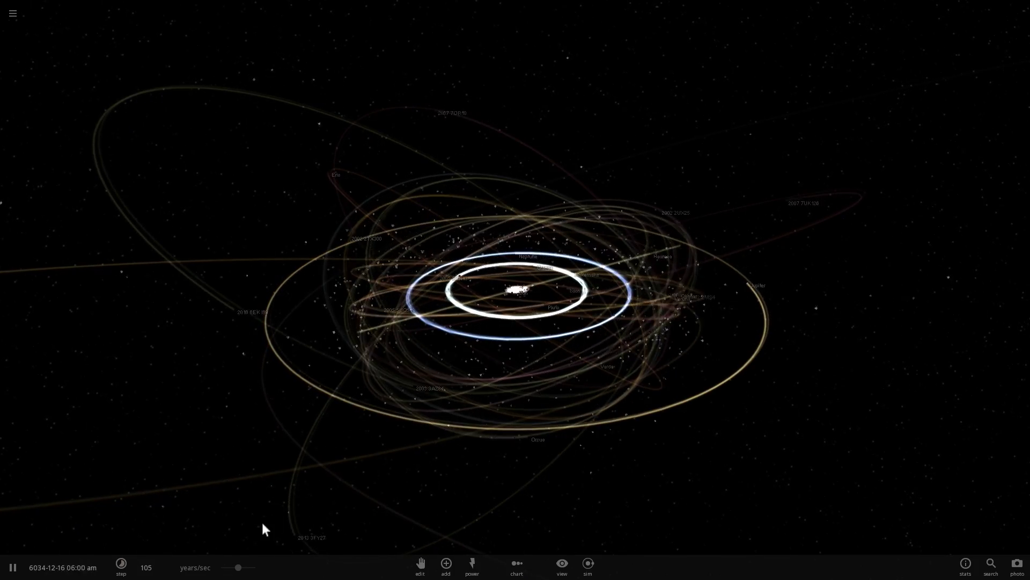
Slow the simulation to about 45 years per second while viewing the whole system from a higher angle
left_click_drag(238, 566, 230, 566)
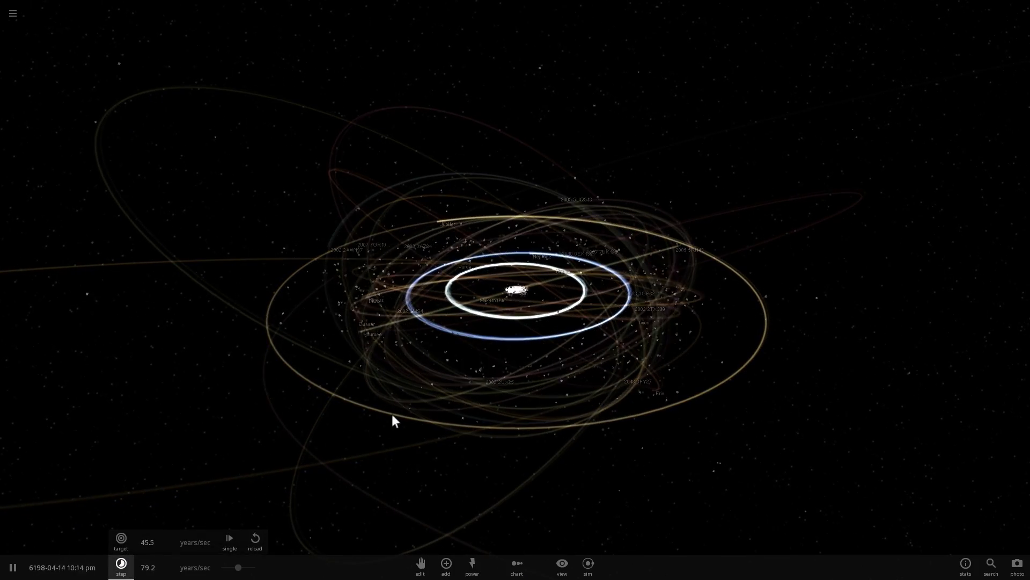
left_click_drag(392, 414, 479, 272)
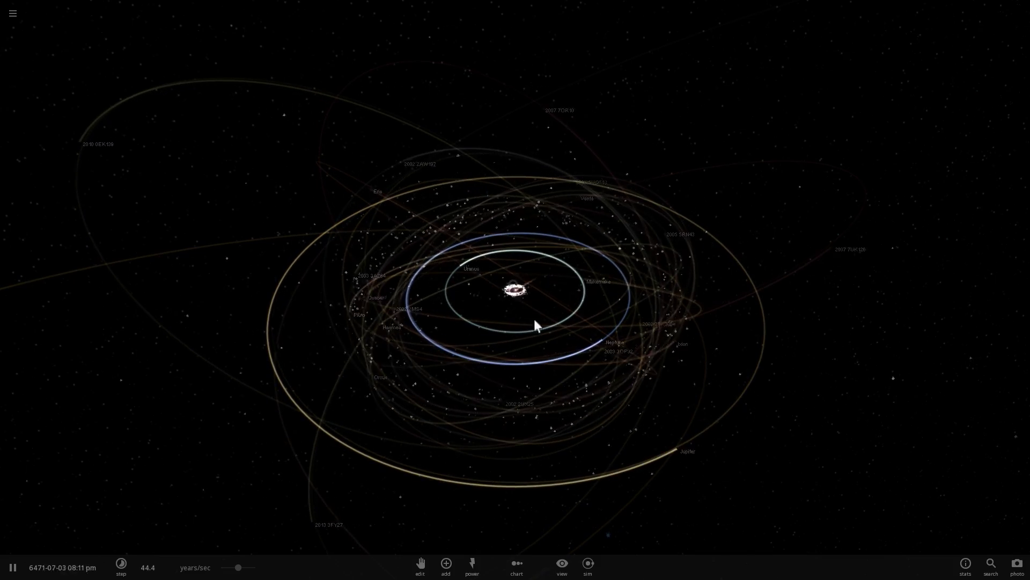
scroll(540, 370, "up", 3)
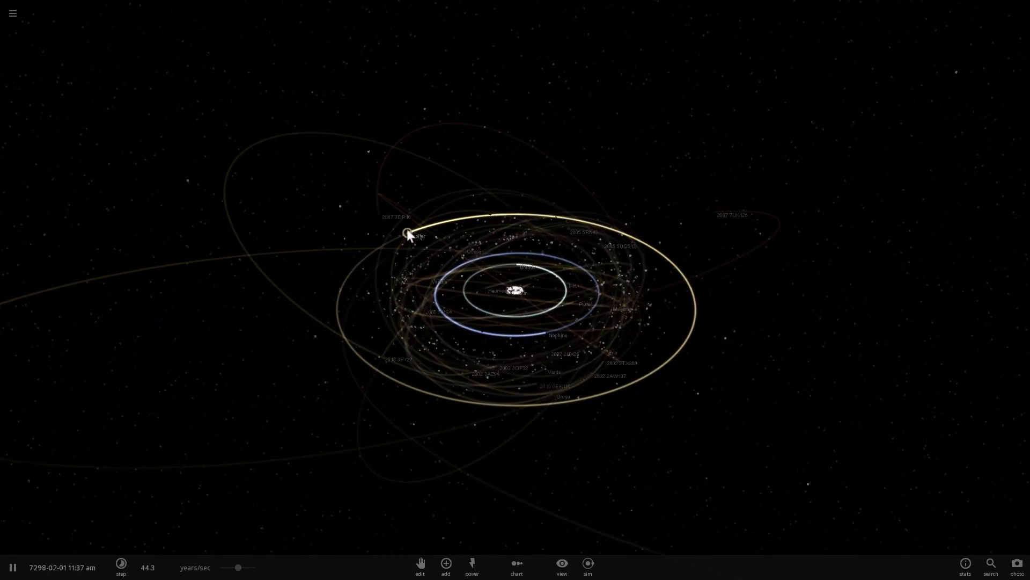
Select the added Jupiter and examine its outer orbit relative to Neptune and the dwarf planet ring from several distances and angles
left_click(397, 248)
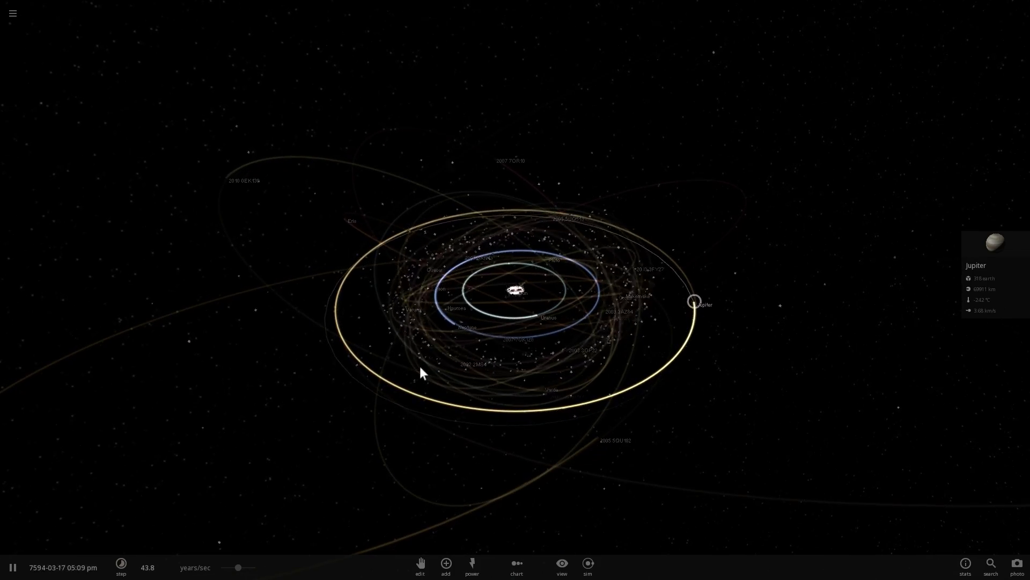
left_click_drag(420, 366, 441, 354)
scroll(441, 357, "up", 3)
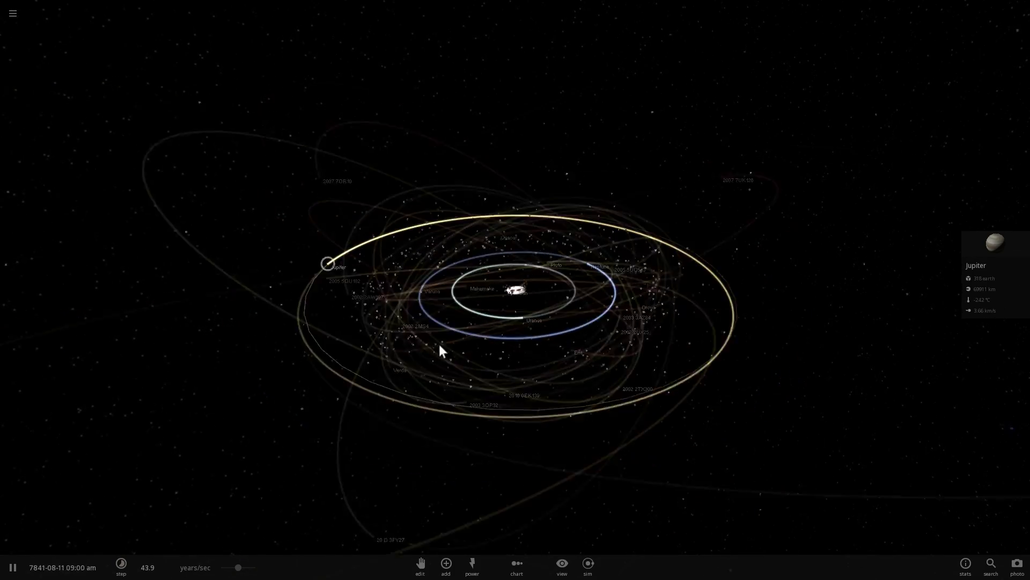
scroll(443, 349, "down", 1)
scroll(422, 374, "down", 4)
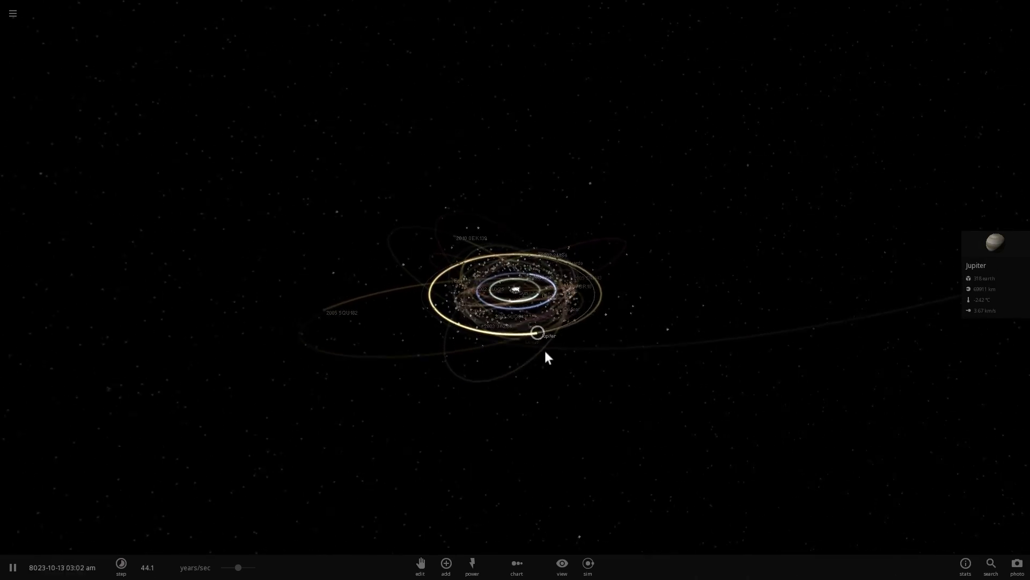
scroll(545, 350, "up", 5)
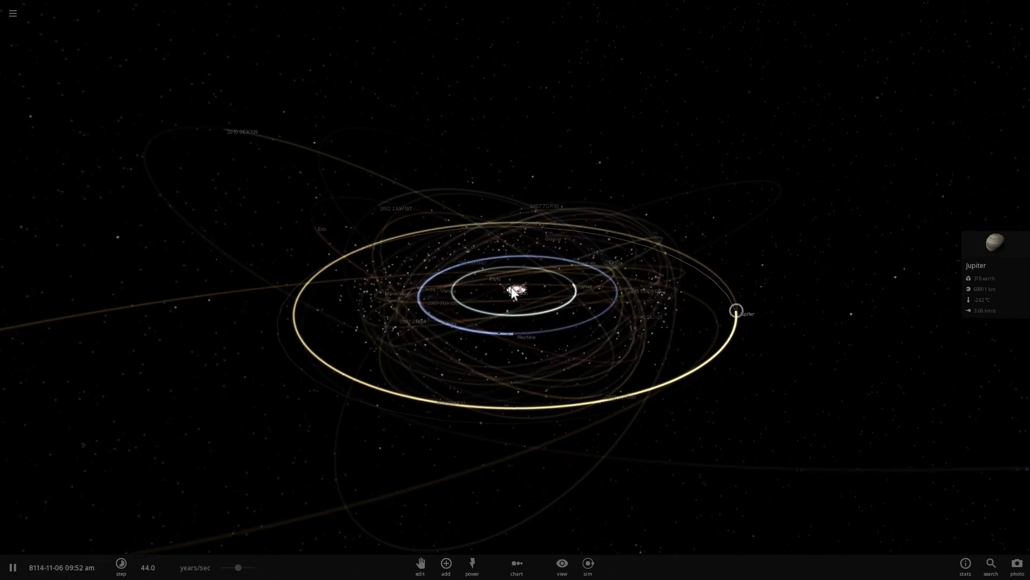
scroll(548, 330, "up", 3)
left_click_drag(545, 331, 681, 339)
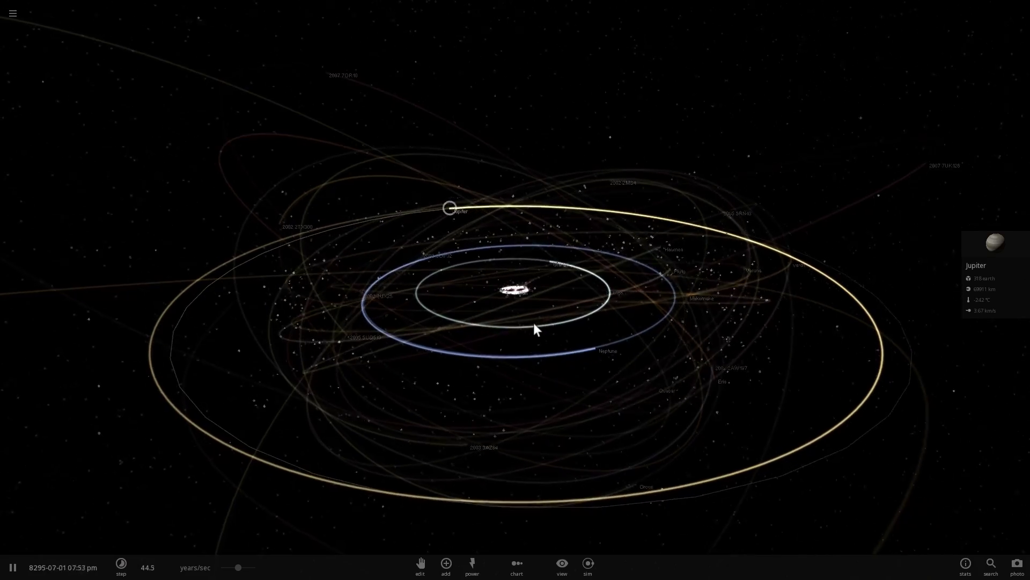
scroll(533, 321, "up", 3)
scroll(521, 314, "down", 3)
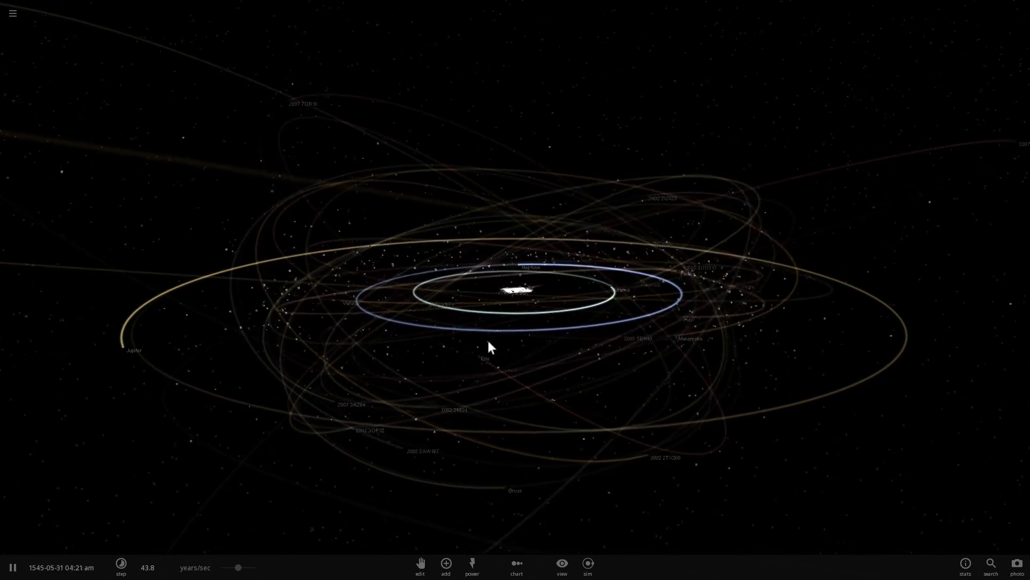
left_click_drag(552, 366, 498, 370)
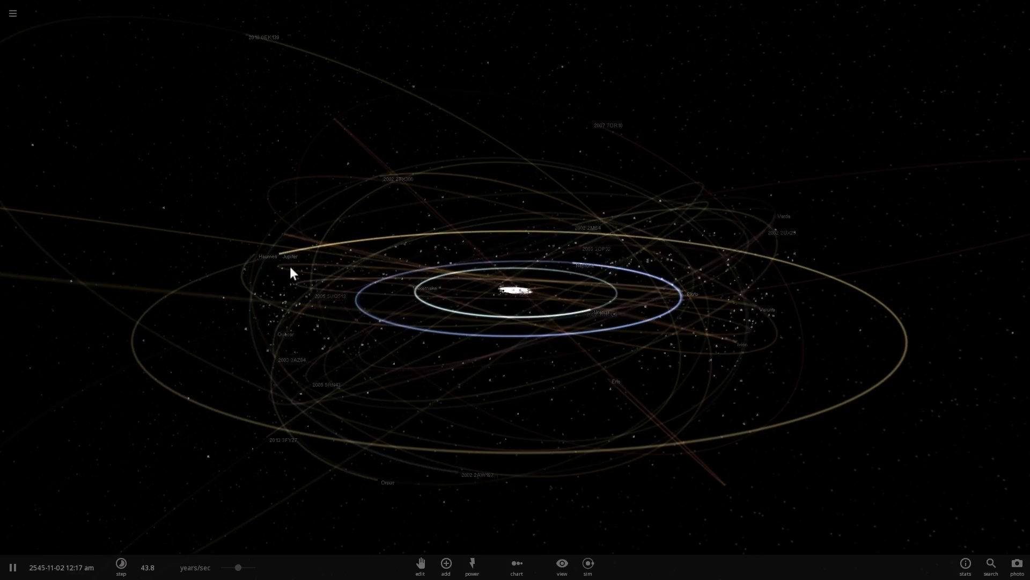
Centre the view on the added Jupiter, inspect it up close and compare its orbit edge-on with the other planets' orbits
double_click(262, 273)
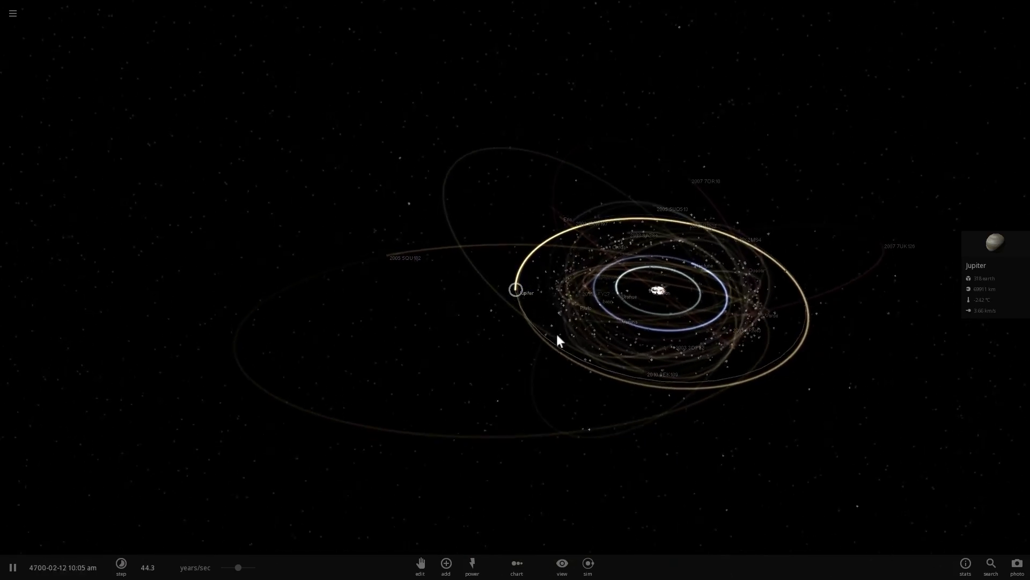
scroll(550, 346, "up", 5)
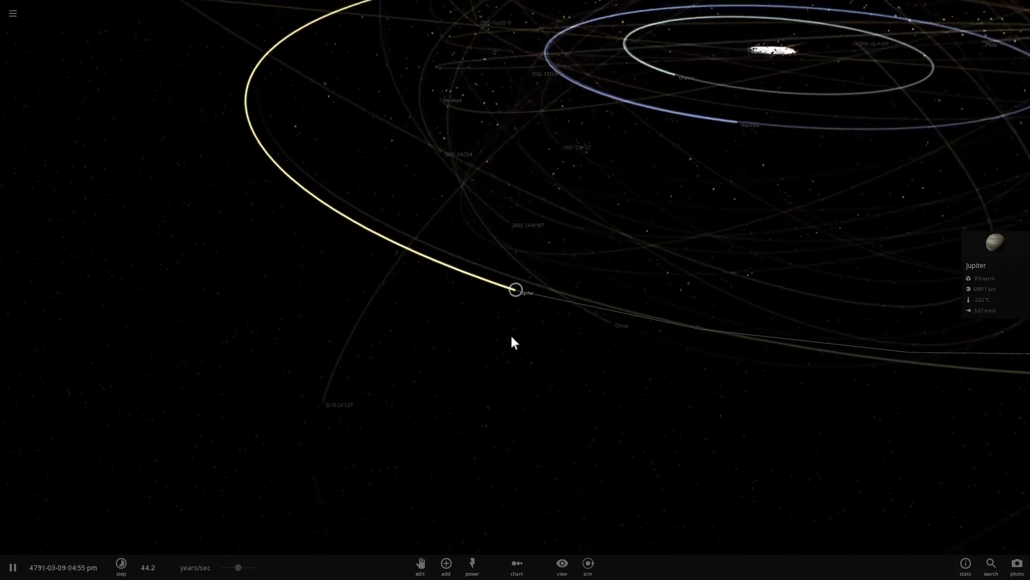
left_click_drag(513, 342, 403, 283)
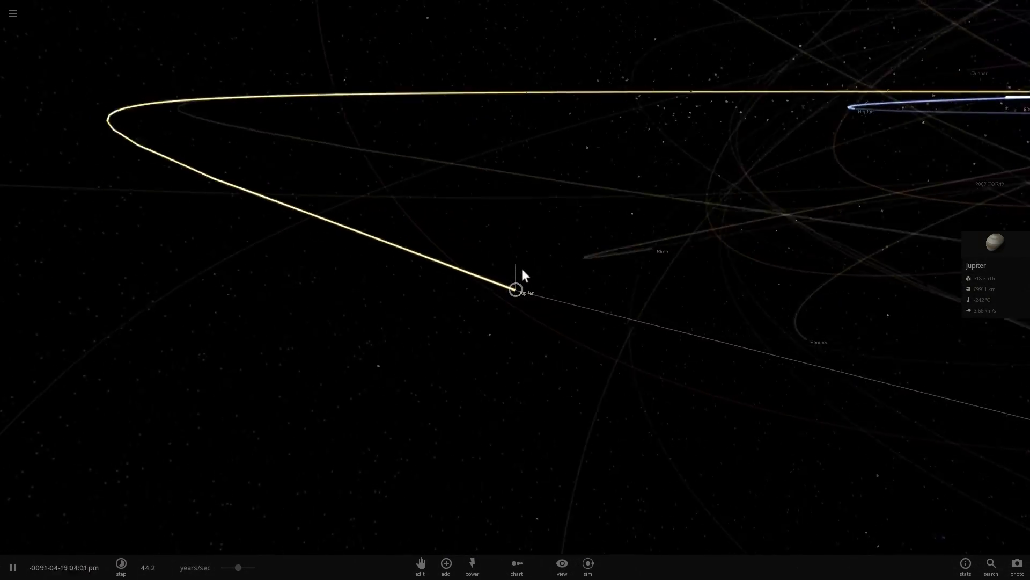
scroll(519, 274, "up", 10)
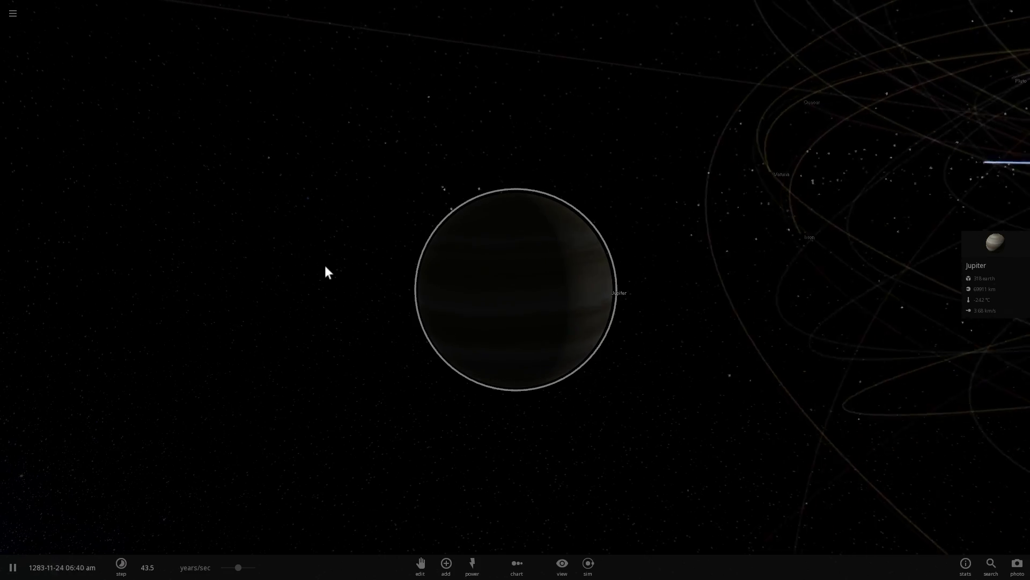
scroll(403, 257, "down", 4)
scroll(388, 262, "down", 5)
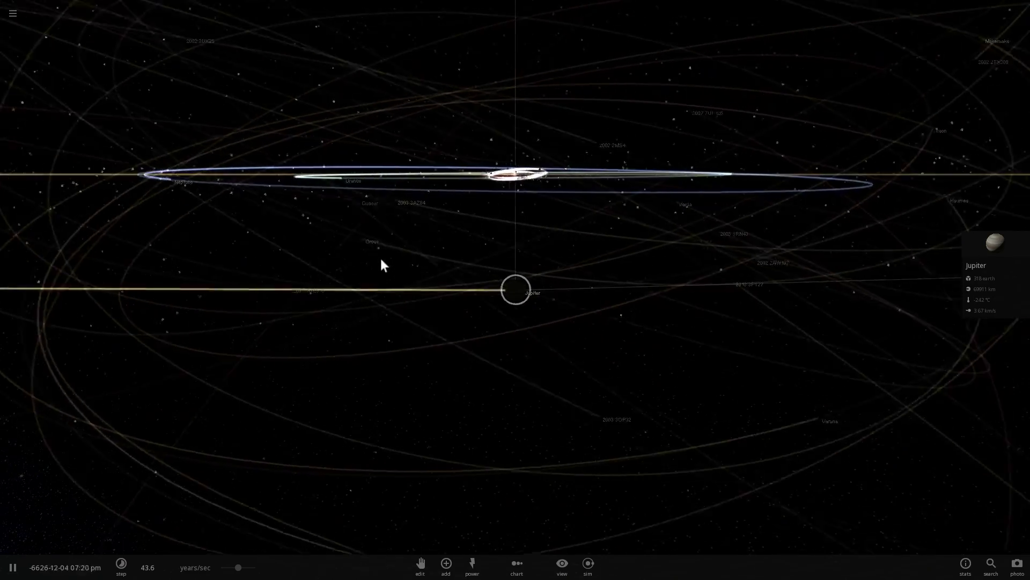
Examine the added Jupiter's outer orbit against Neptune and the dwarf planet ring from near and far at several angles
scroll(364, 263, "down", 5)
left_click_drag(376, 260, 228, 358)
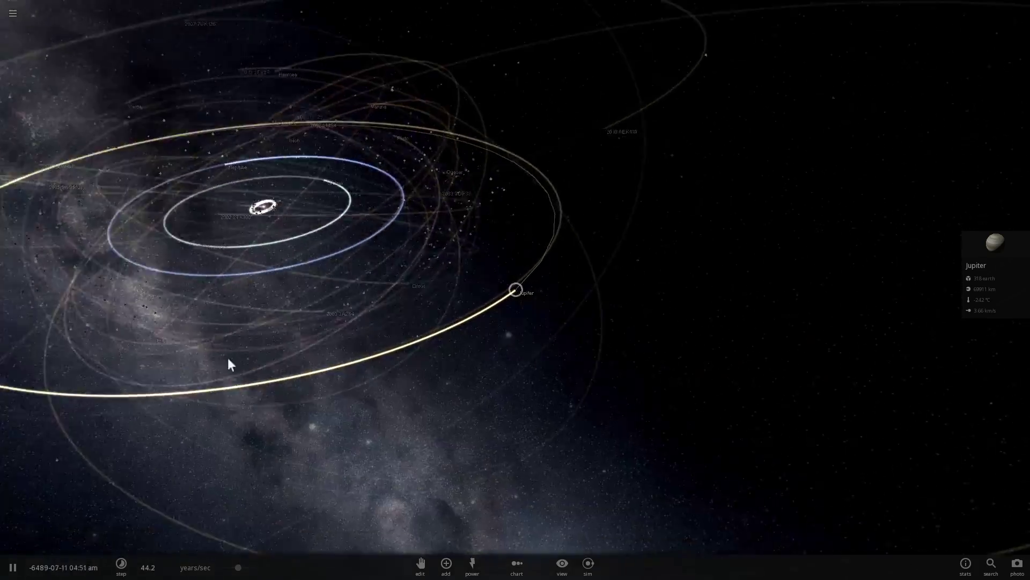
scroll(330, 333, "down", 2)
left_click_drag(329, 338, 519, 319)
scroll(518, 316, "down", 5)
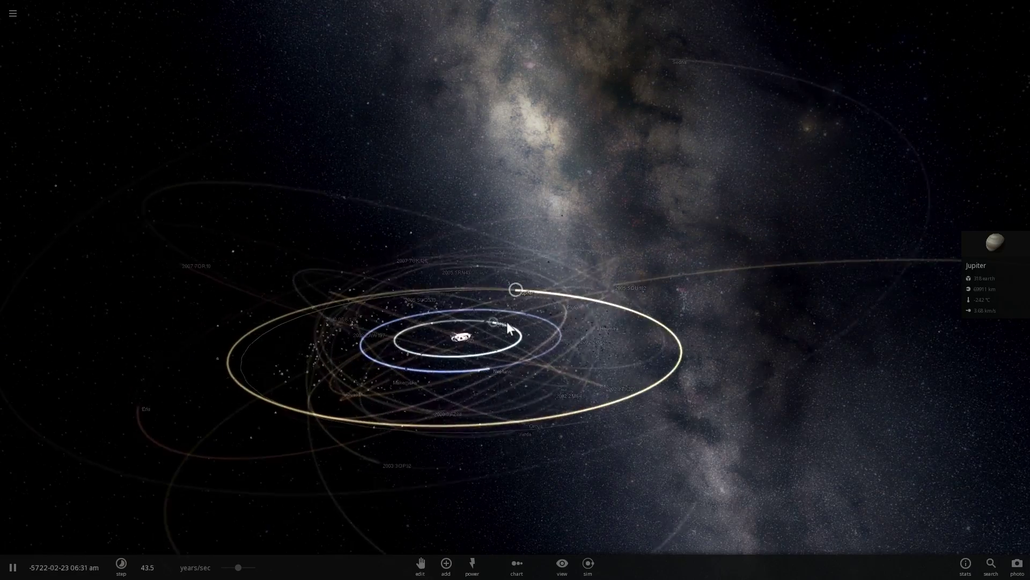
left_click_drag(507, 321, 559, 364)
scroll(559, 364, "down", 3)
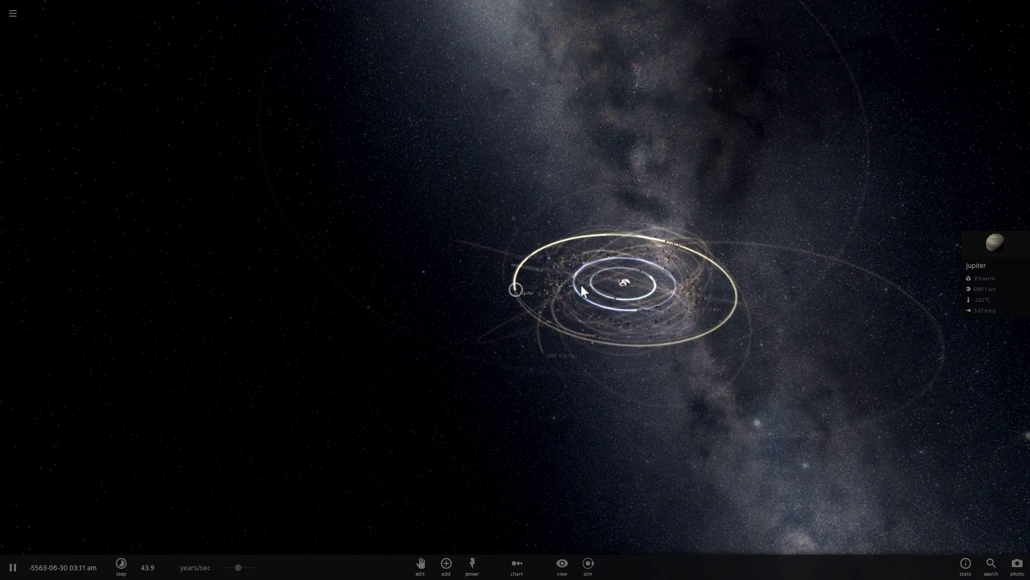
left_click_drag(539, 294, 537, 285)
scroll(536, 285, "up", 3)
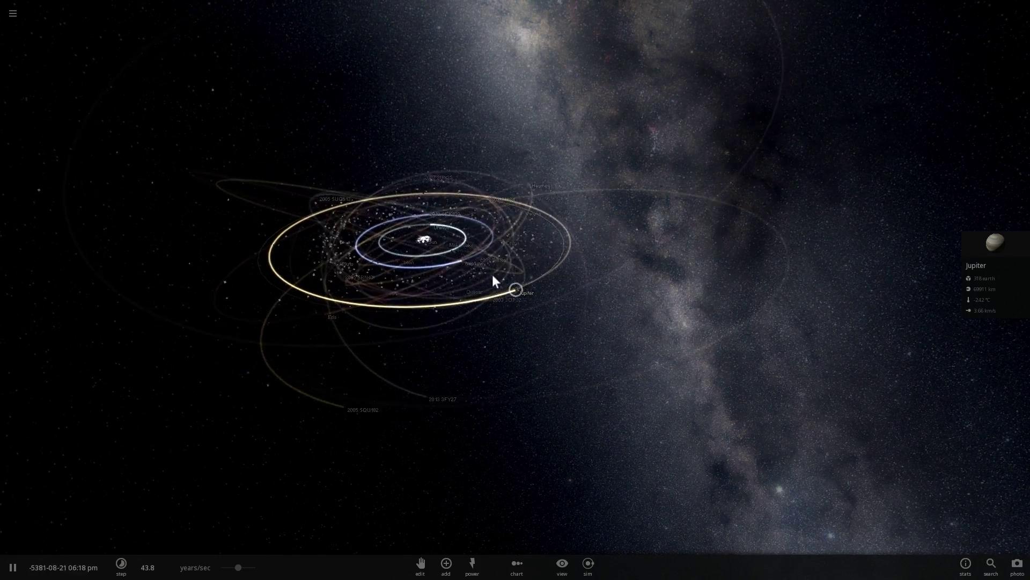
left_click_drag(399, 281, 334, 292)
Slow the simulation to about 16 years per second and view the system from above
key("space")
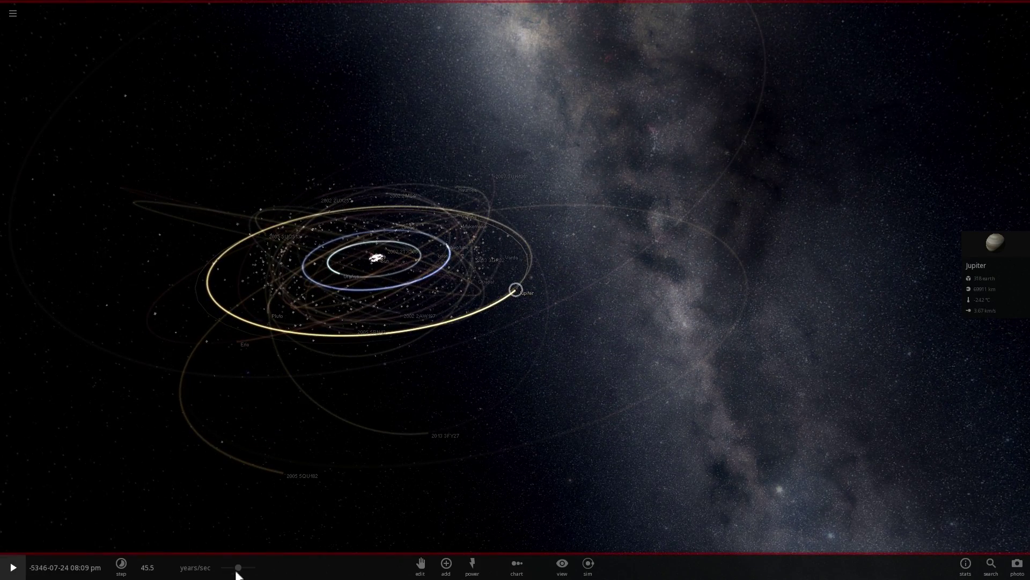
key("space")
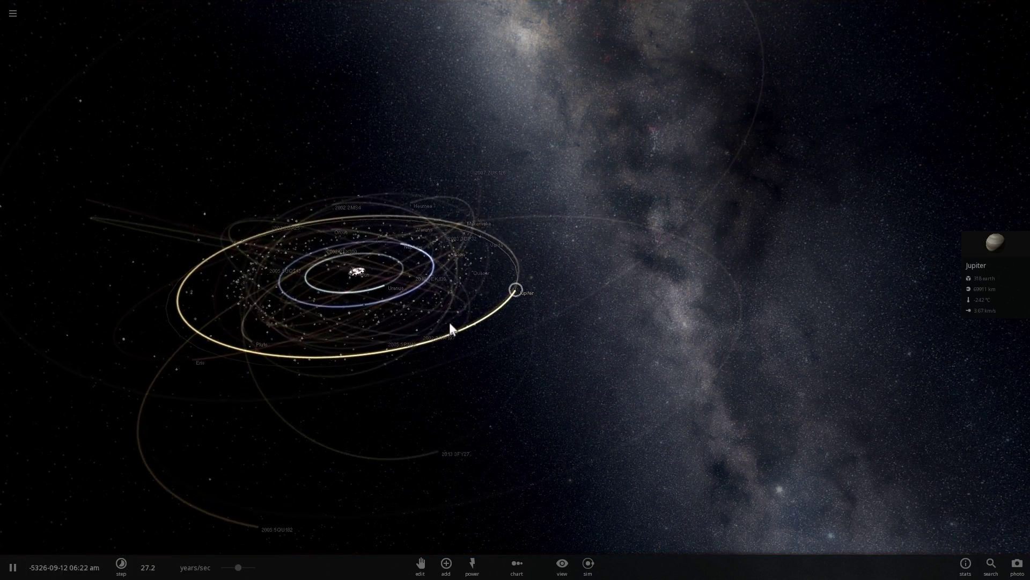
left_click_drag(449, 320, 432, 455)
scroll(388, 341, "down", 2)
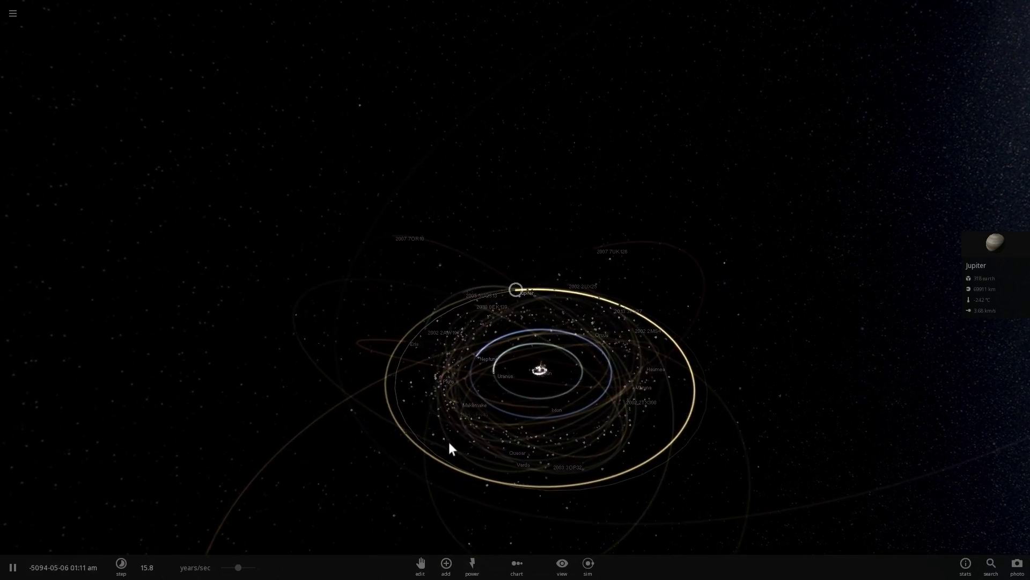
Pause to centre the view on Pluto, resume the simulation and compare Pluto's tilted orbit with Neptune's
key("space")
scroll(492, 420, "up", 4)
scroll(460, 442, "down", 2)
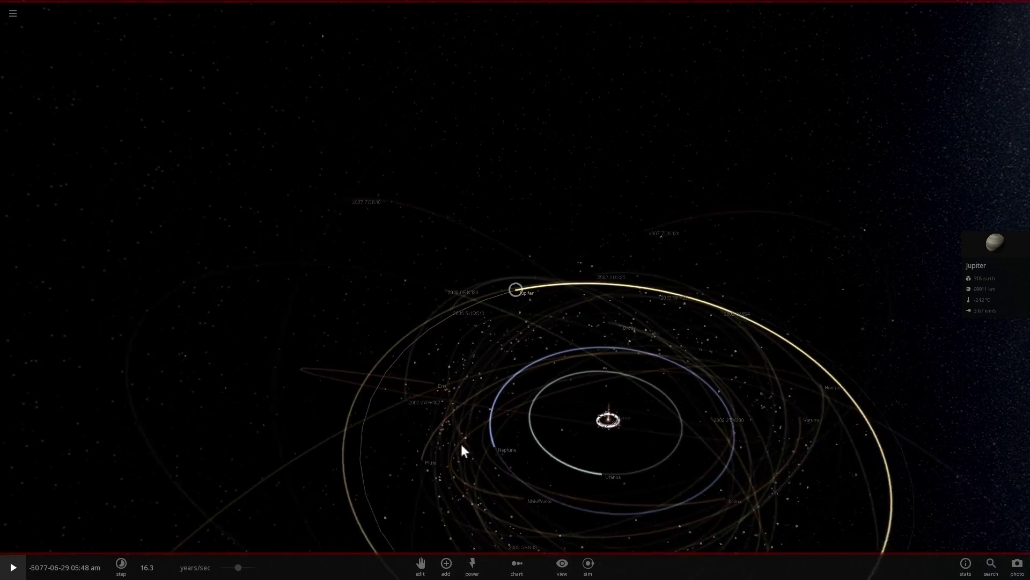
double_click(435, 438)
key("space")
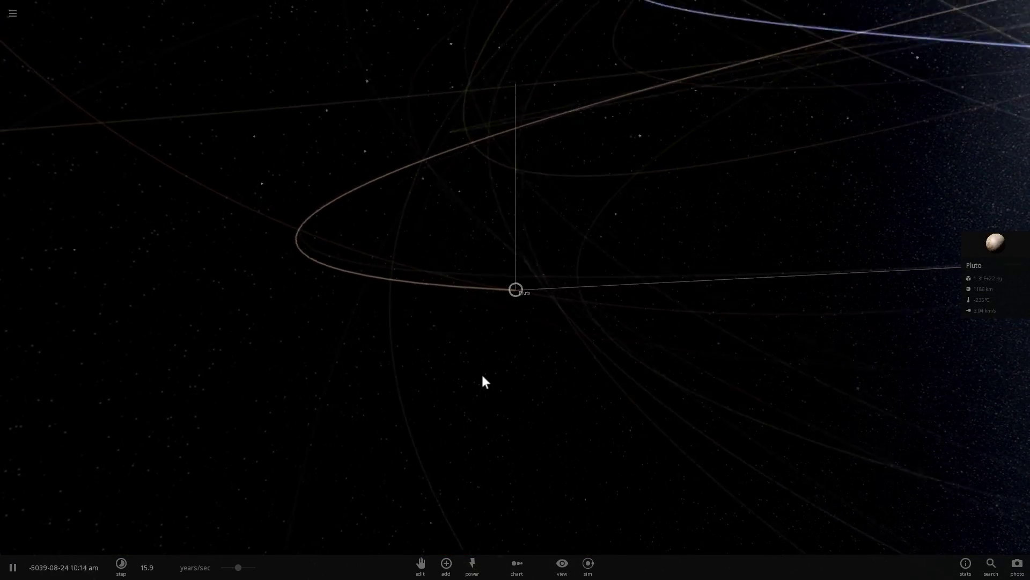
left_click_drag(493, 363, 376, 327)
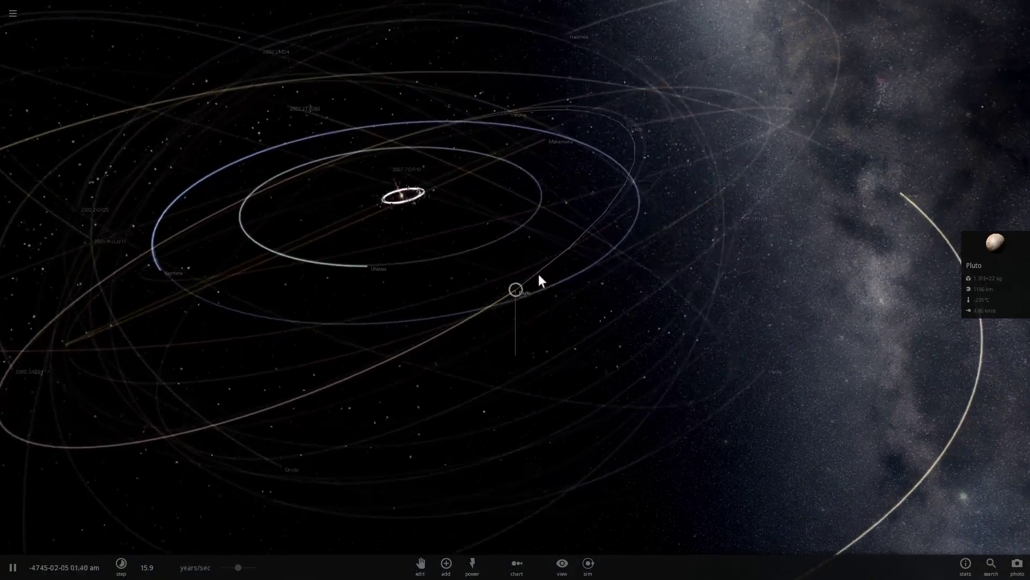
left_click_drag(516, 281, 504, 311)
Pause and centre the view on the Sun, and open the standard Solar System simulation
scroll(504, 309, "down", 4)
key("space")
double_click(292, 301)
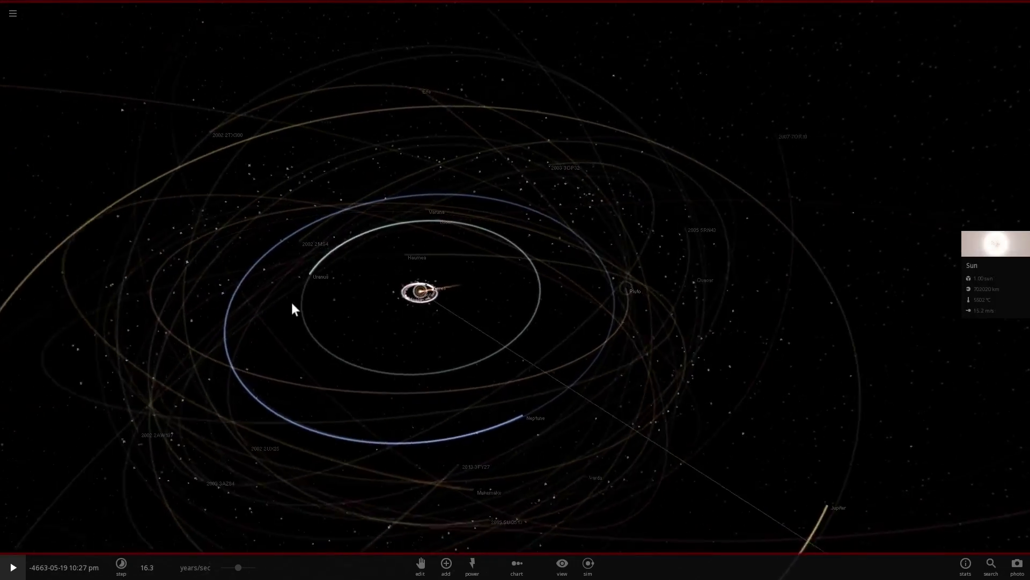
left_click(12, 14)
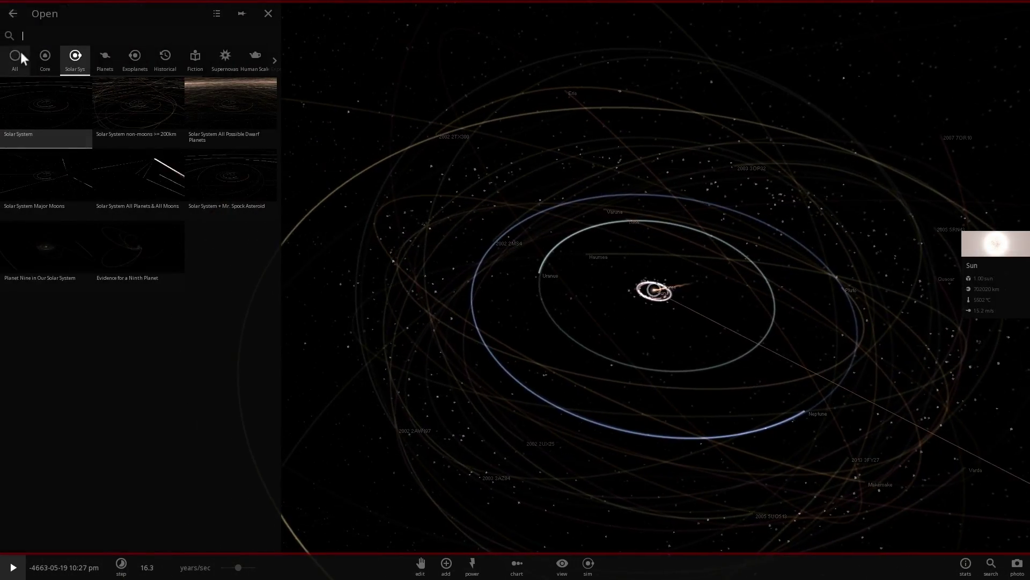
left_click(50, 120)
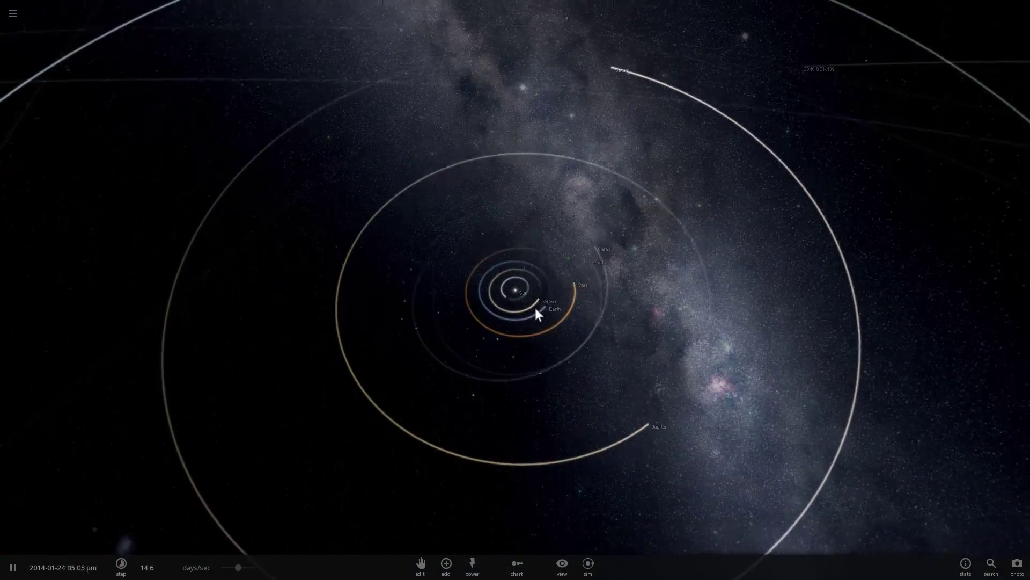
Select Earth and inspect it up close along its orbit among the inner planets
left_click(537, 307)
scroll(550, 298, "up", 5)
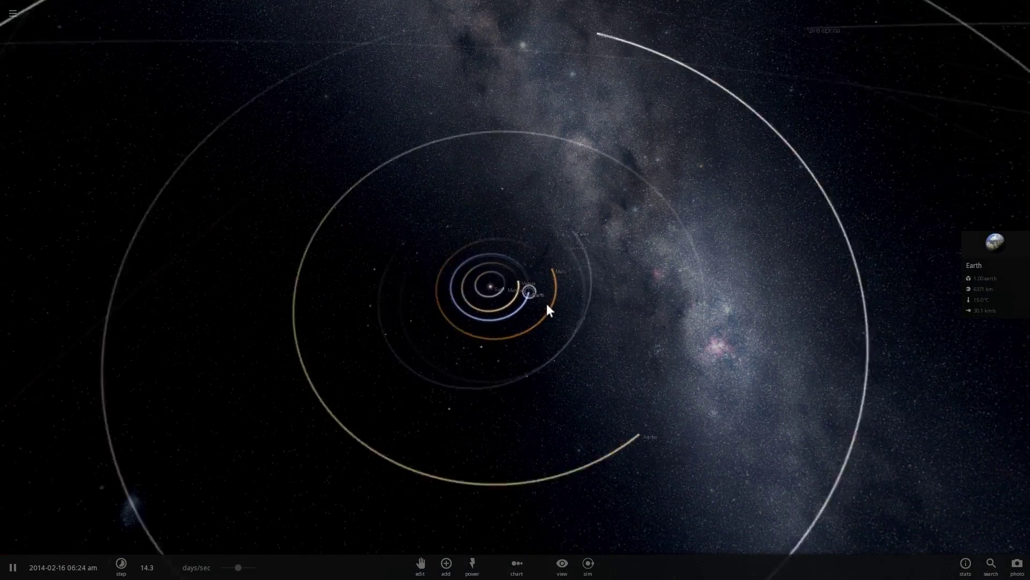
scroll(518, 303, "up", 5)
scroll(517, 302, "down", 4)
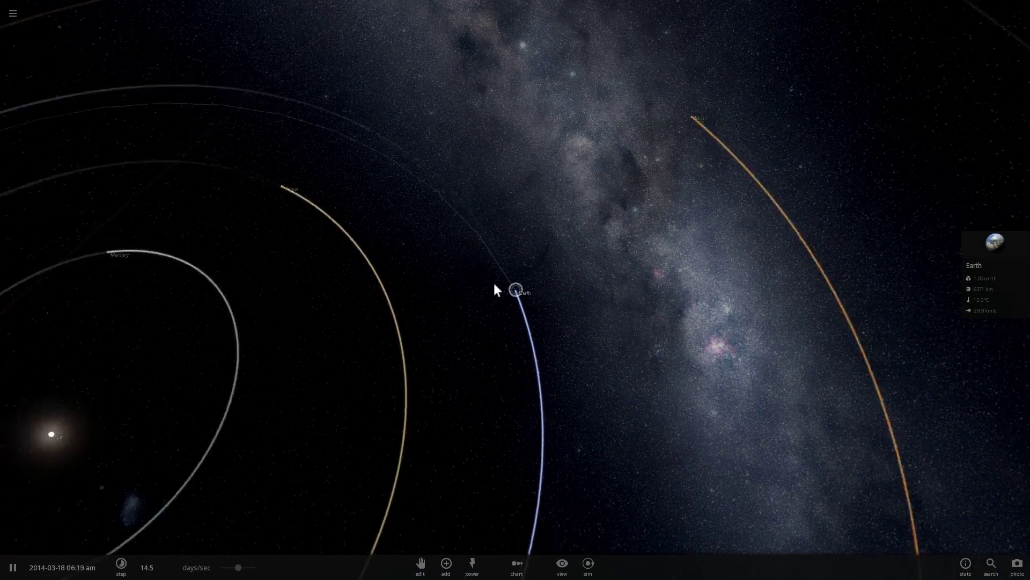
scroll(536, 304, "up", 4)
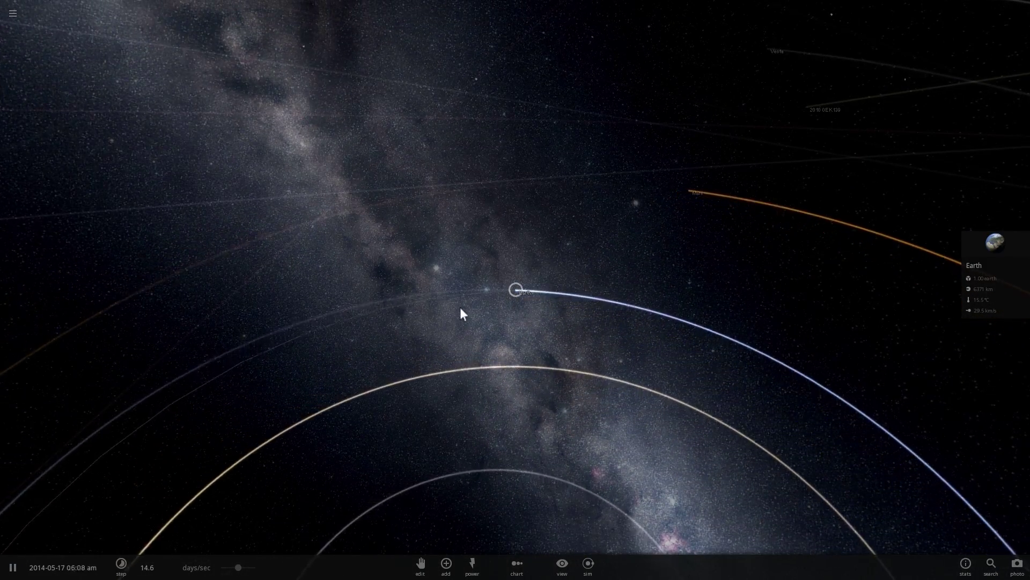
left_click_drag(314, 368, 450, 316)
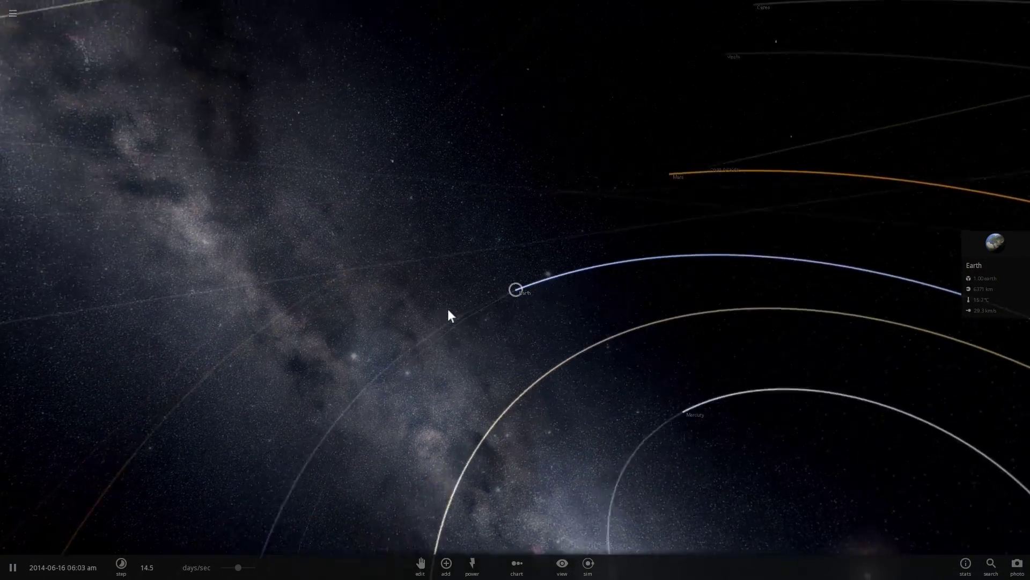
scroll(523, 333, "up", 10)
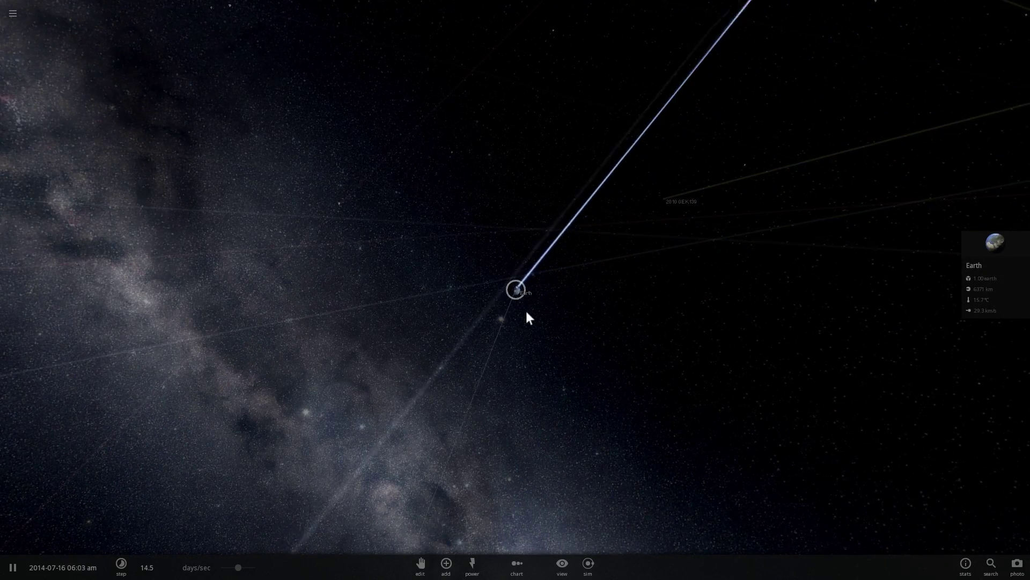
scroll(512, 304, "down", 2)
Compare Earth's orbit edge-on and from above with the orbits of the inner and outer planets
mouse_move(512, 304)
left_mouse_down()
mouse_move(497, 229)
mouse_move(516, 282)
mouse_move(505, 312)
left_mouse_up()
scroll(505, 312, "down", 2)
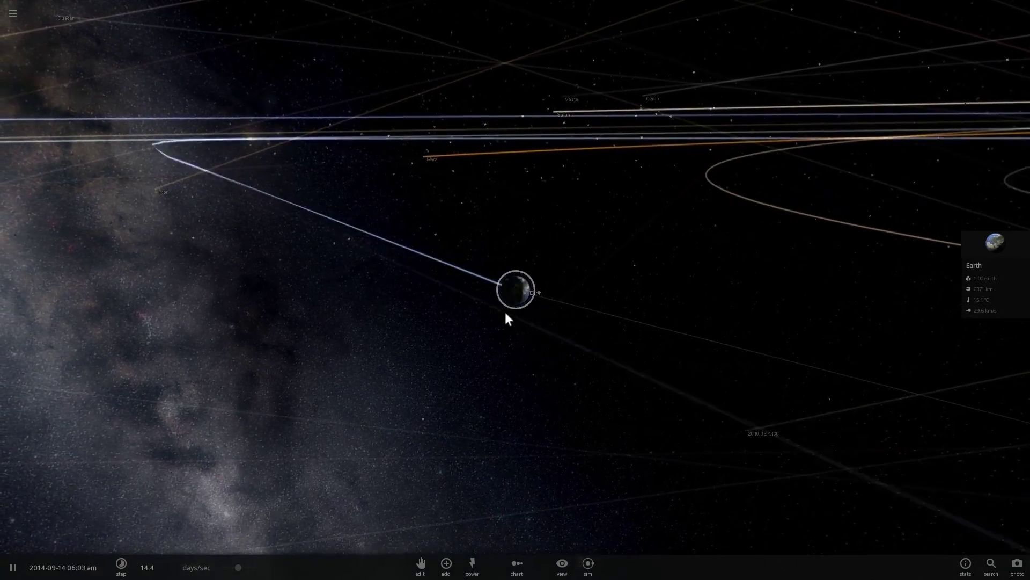
scroll(474, 320, "down", 3)
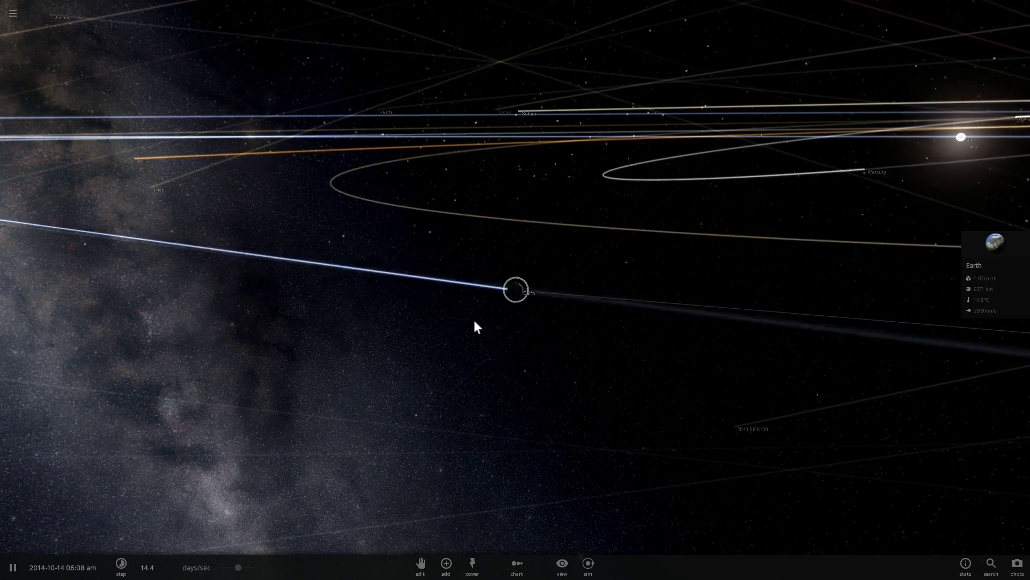
left_click_drag(470, 323, 466, 405)
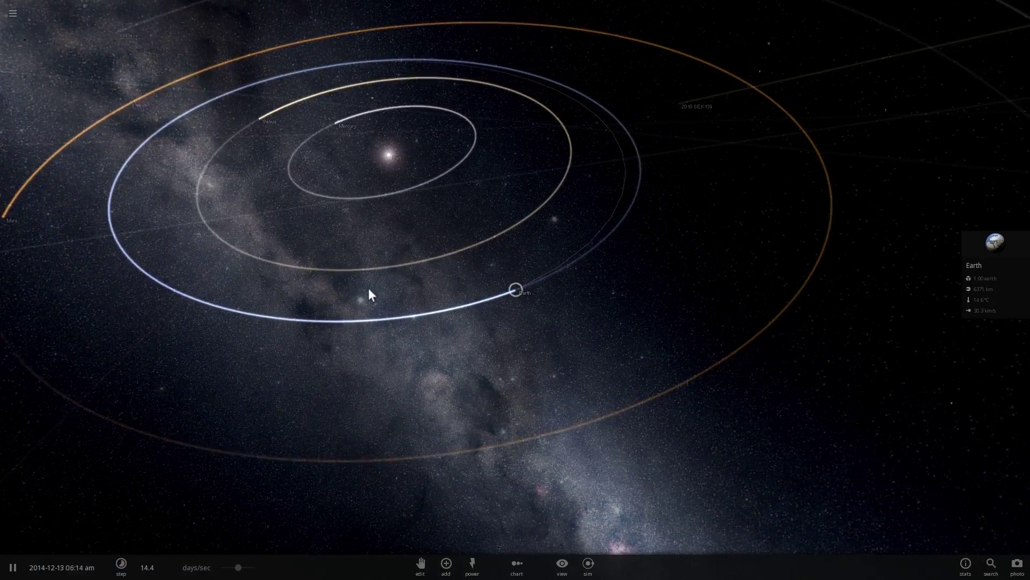
scroll(504, 322, "up", 5)
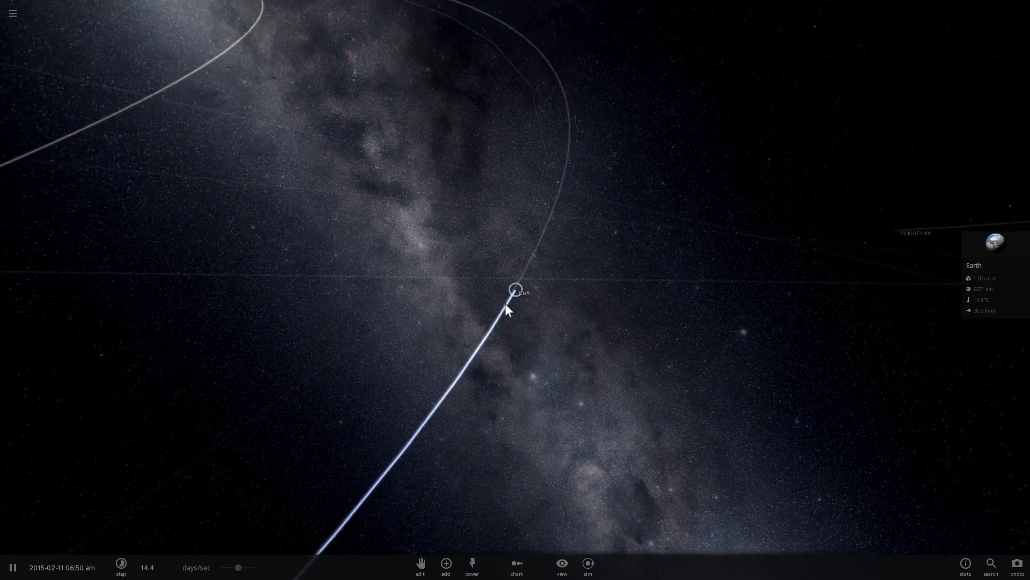
left_click_drag(553, 317, 420, 303)
scroll(384, 370, "down", 5)
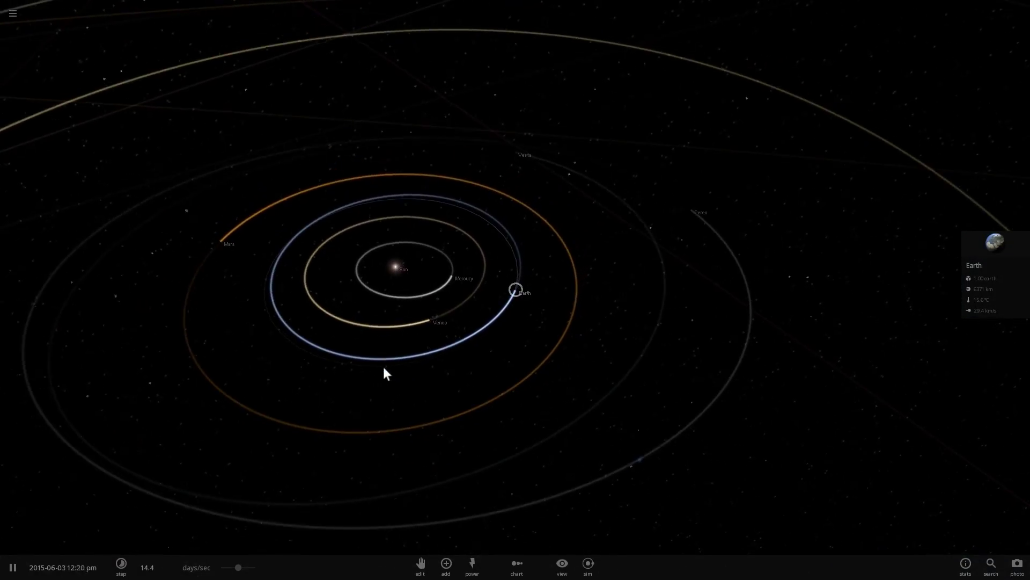
scroll(394, 380, "down", 6)
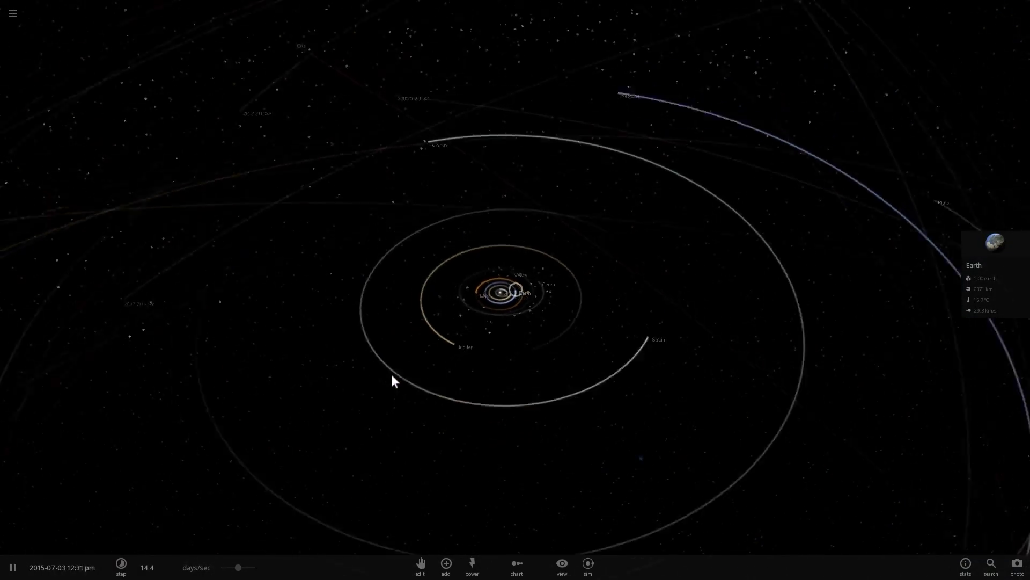
Add a second Jupiter in orbit beyond Neptune and raise the simulation speed to the years-per-second range
left_click_drag(329, 318, 338, 434)
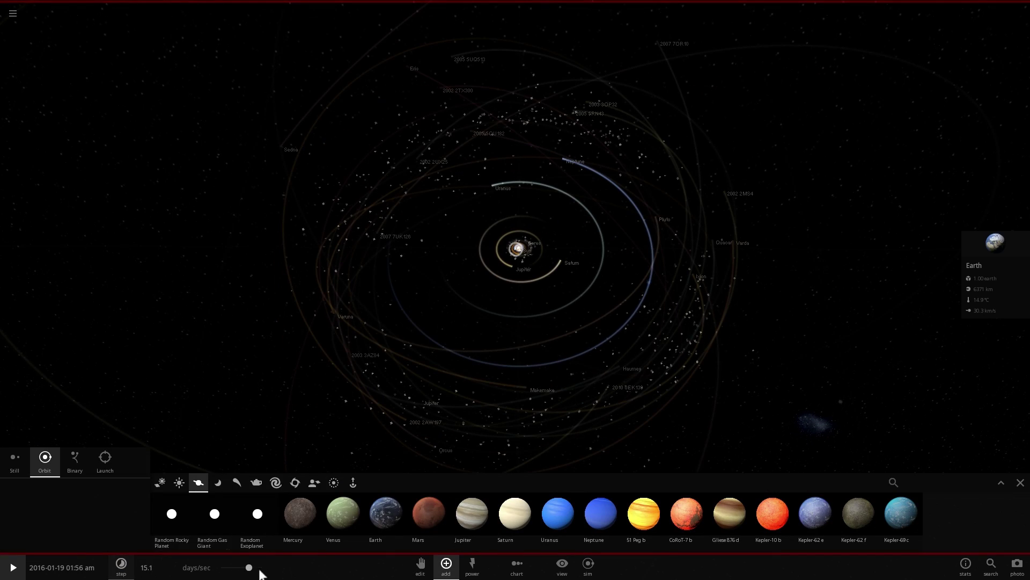
left_click_drag(259, 570, 272, 572)
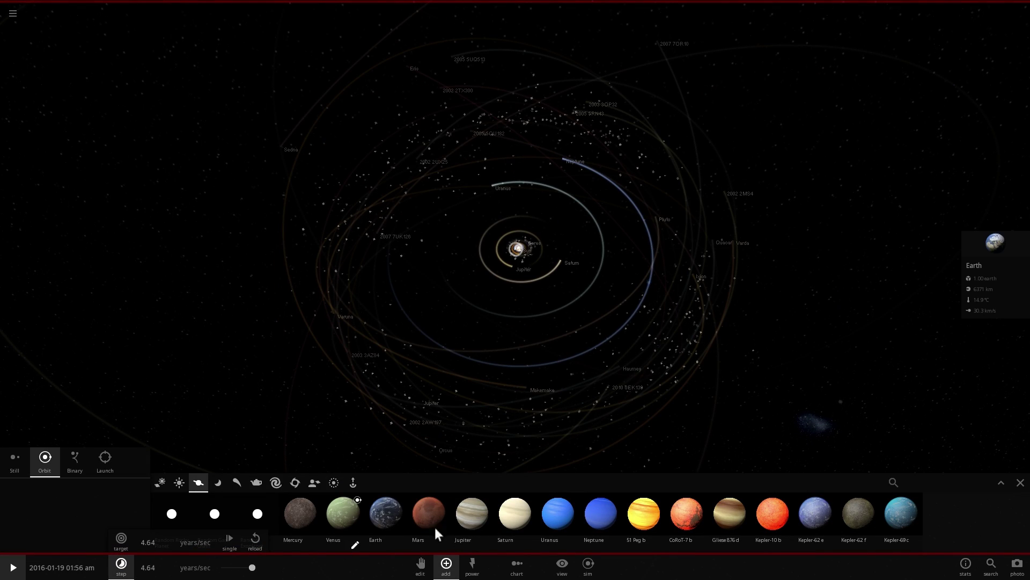
left_click(1020, 482)
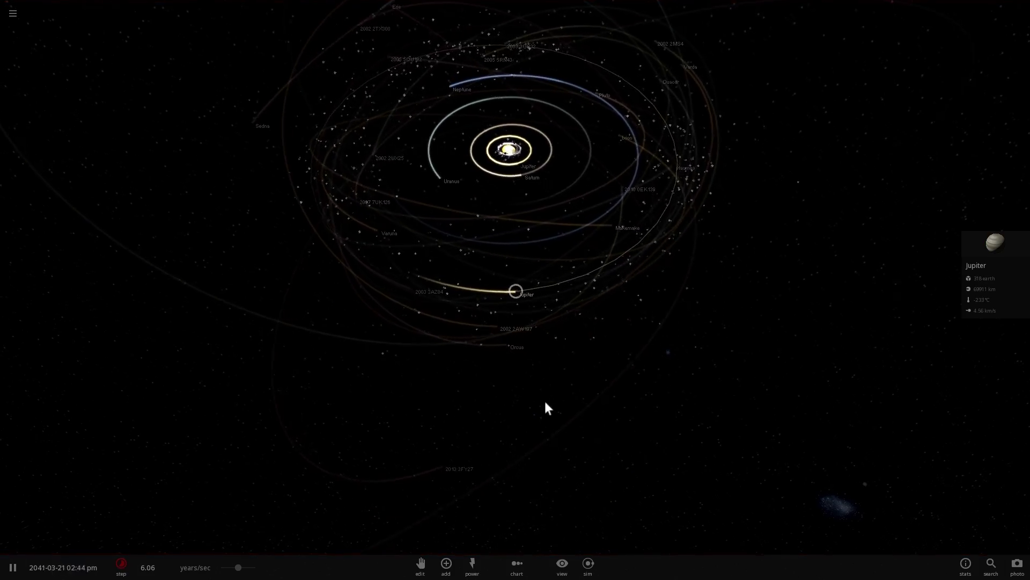
Slow the simulation to about 2.1 years per second while following the added Jupiter's orbit from several angles
left_click_drag(545, 400, 430, 372)
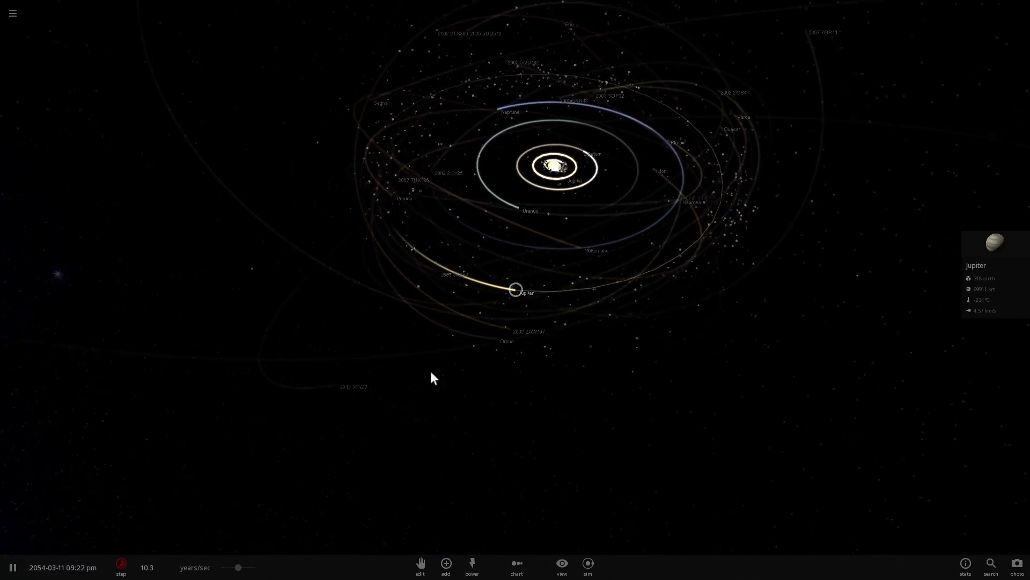
scroll(471, 375, "up", 5)
left_click_drag(510, 344, 510, 309)
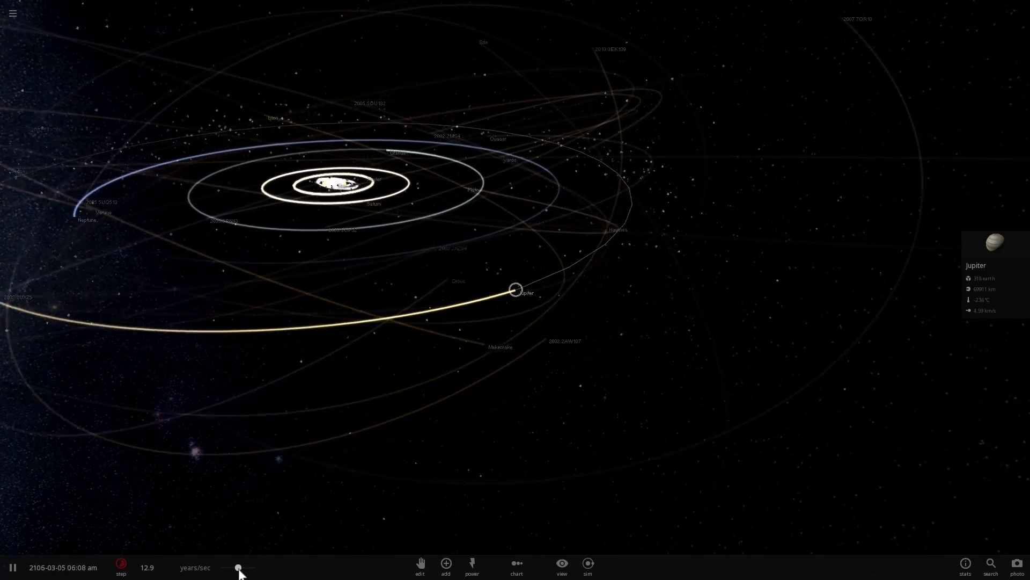
left_click_drag(238, 568, 219, 570)
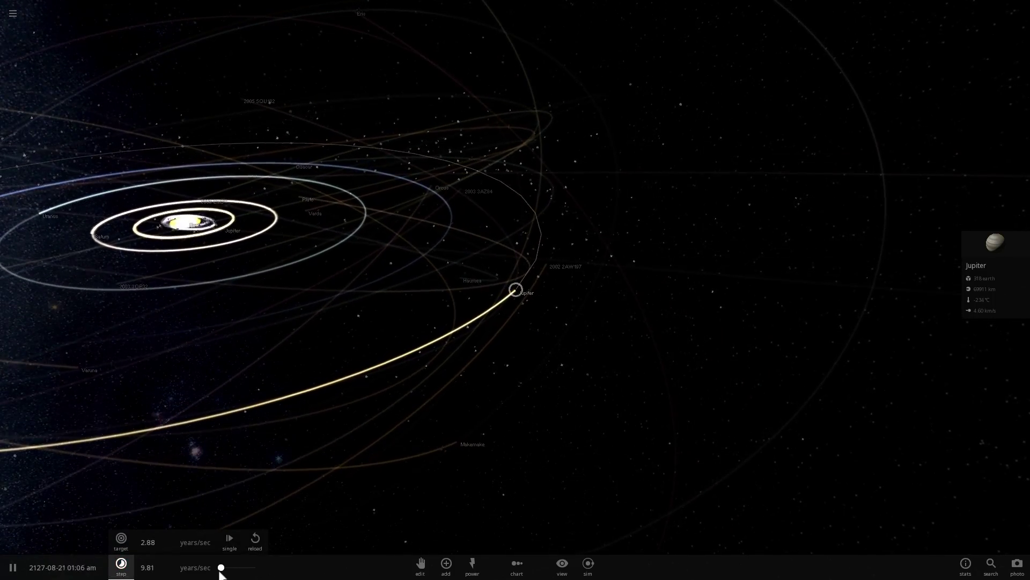
left_click_drag(534, 391, 413, 358)
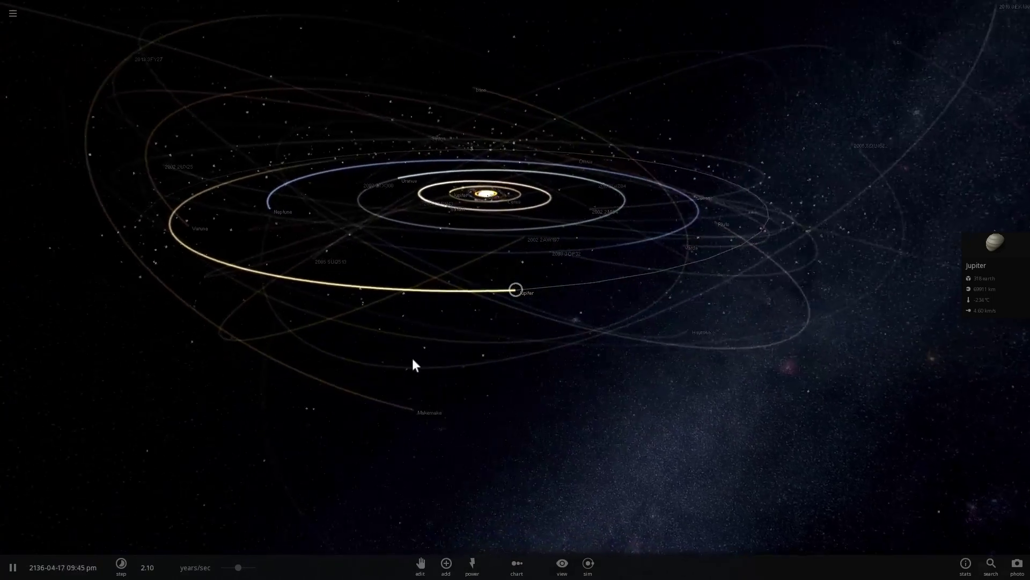
Inspect the newly added Jupiter up close and compare its orbit edge-on with the planets' orbital plane
scroll(513, 336, "up", 2)
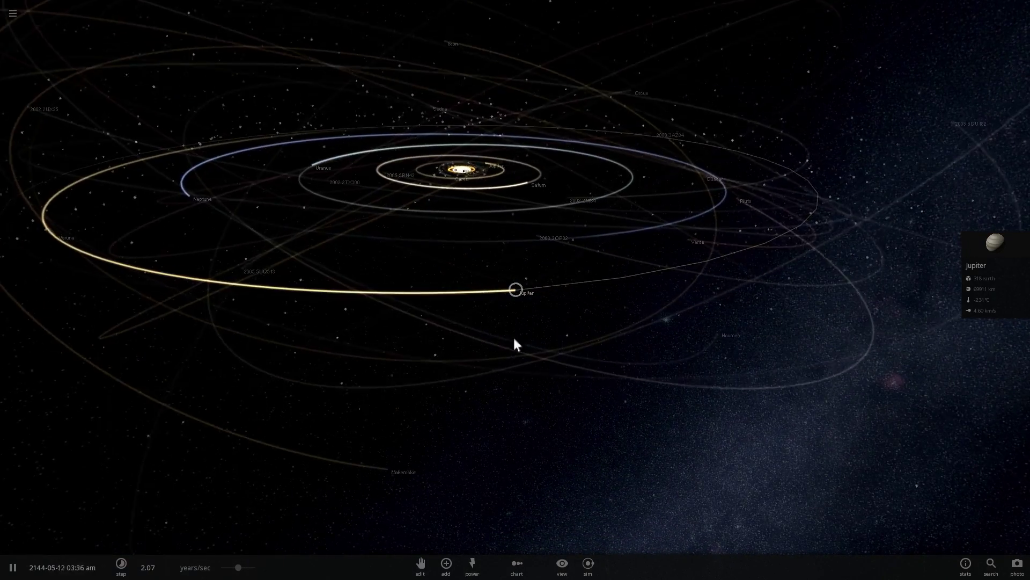
left_click_drag(532, 323, 522, 320)
scroll(522, 321, "up", 4)
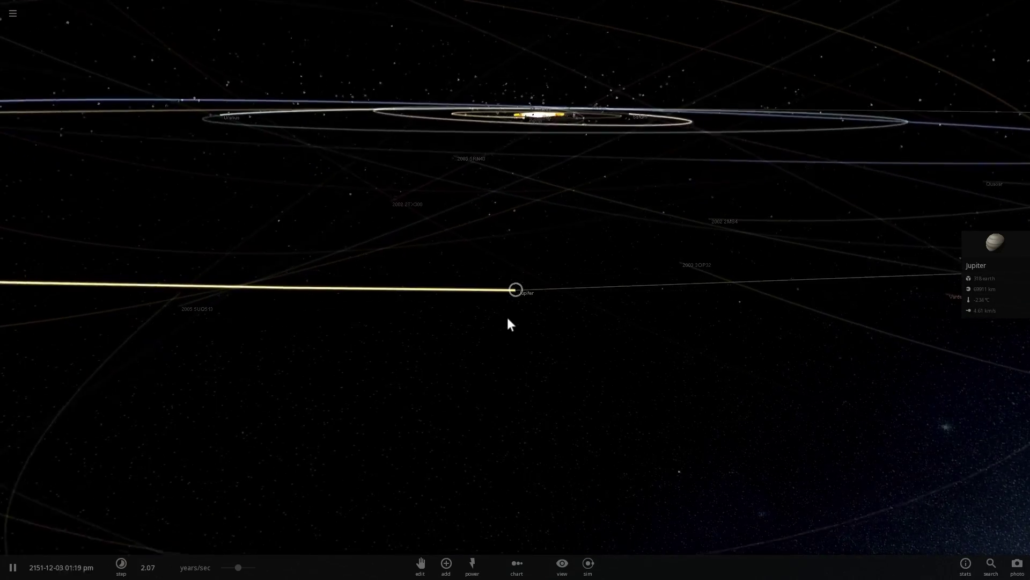
scroll(506, 315, "up", 3)
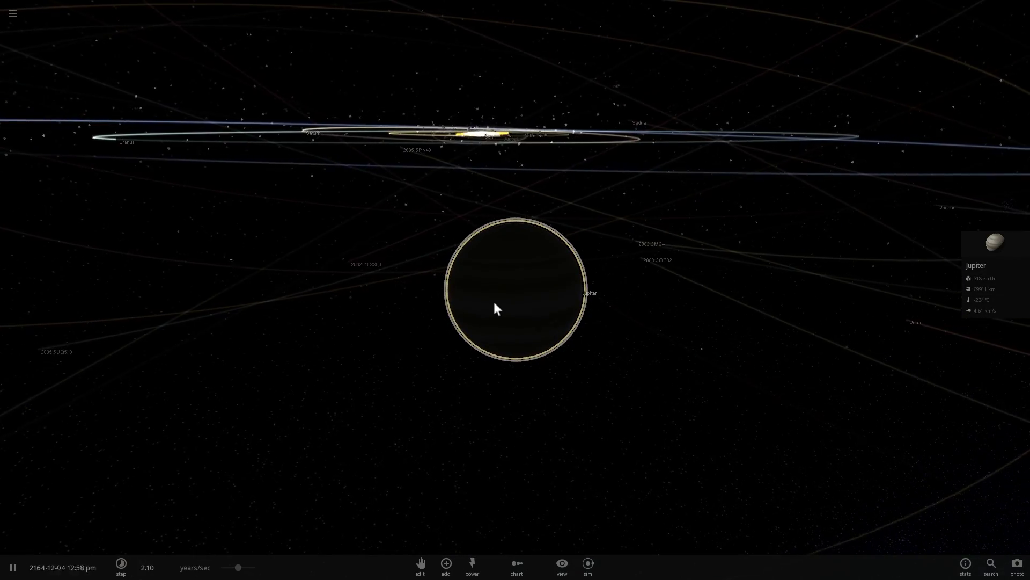
scroll(493, 307, "down", 5)
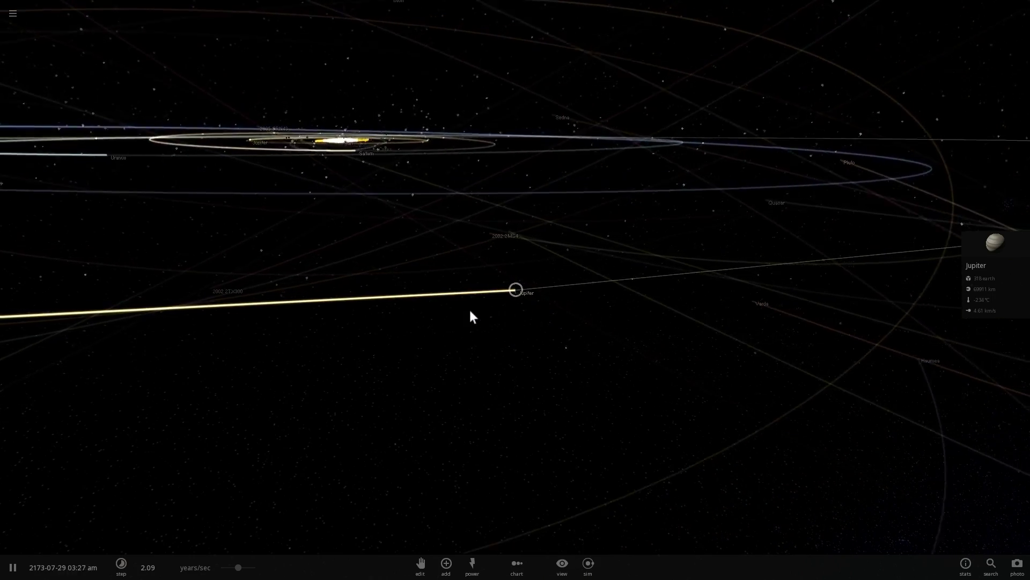
Follow Eris and examine its orbit from several angles against the orbits of the planets and the added Jupiter
scroll(469, 311, "down", 5)
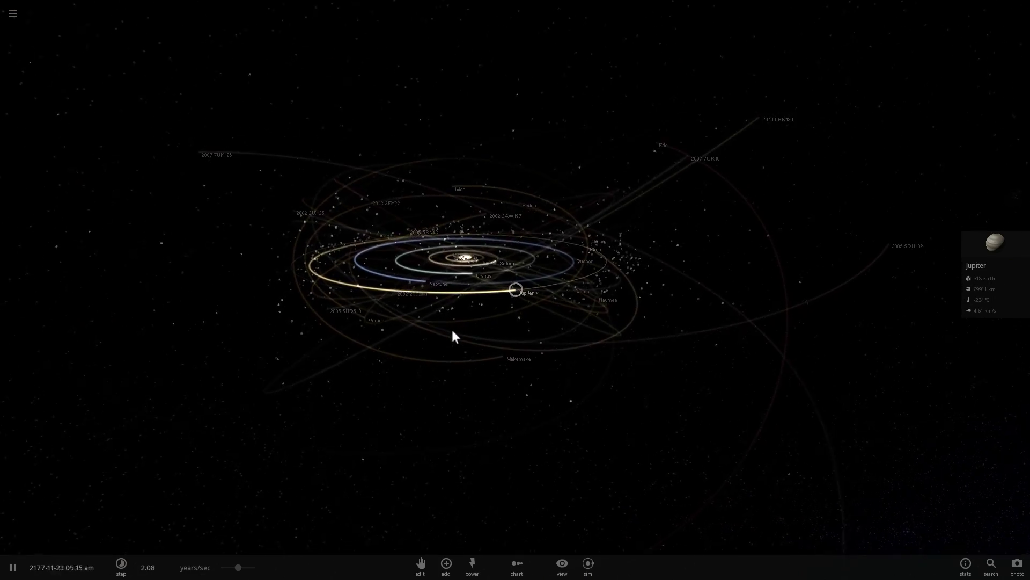
left_click_drag(452, 329, 439, 354)
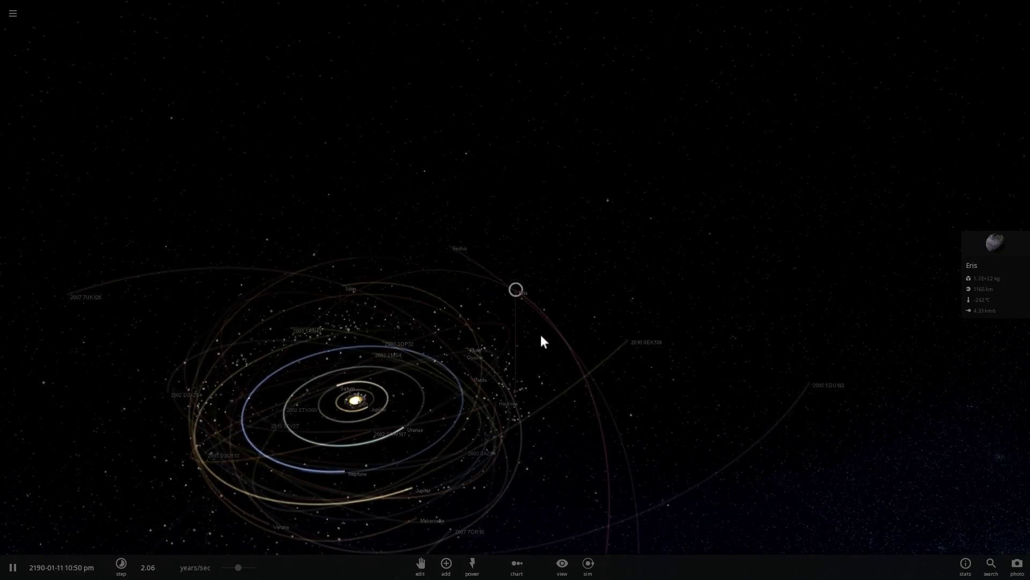
left_click_drag(540, 333, 425, 363)
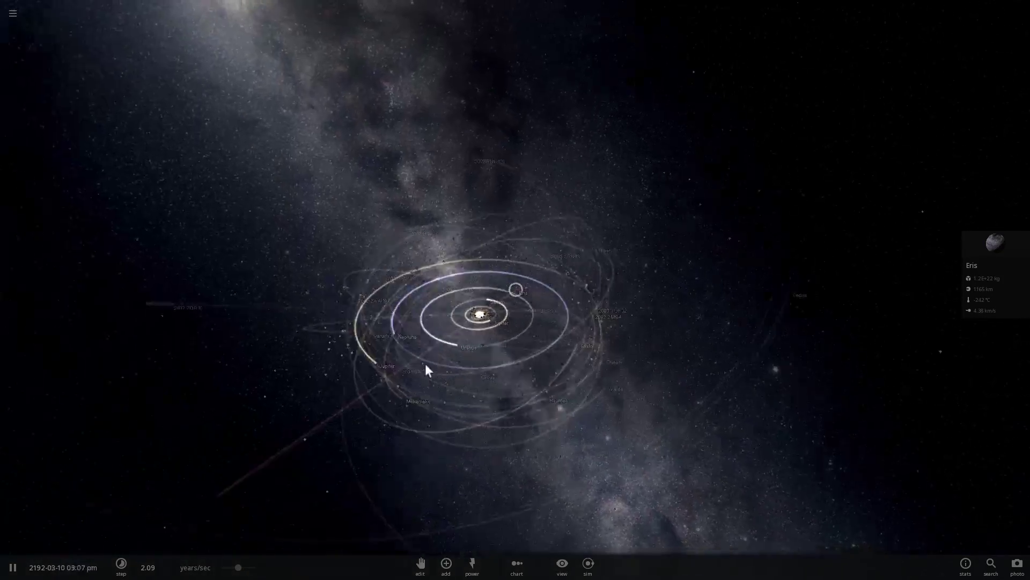
scroll(526, 300, "up", 5)
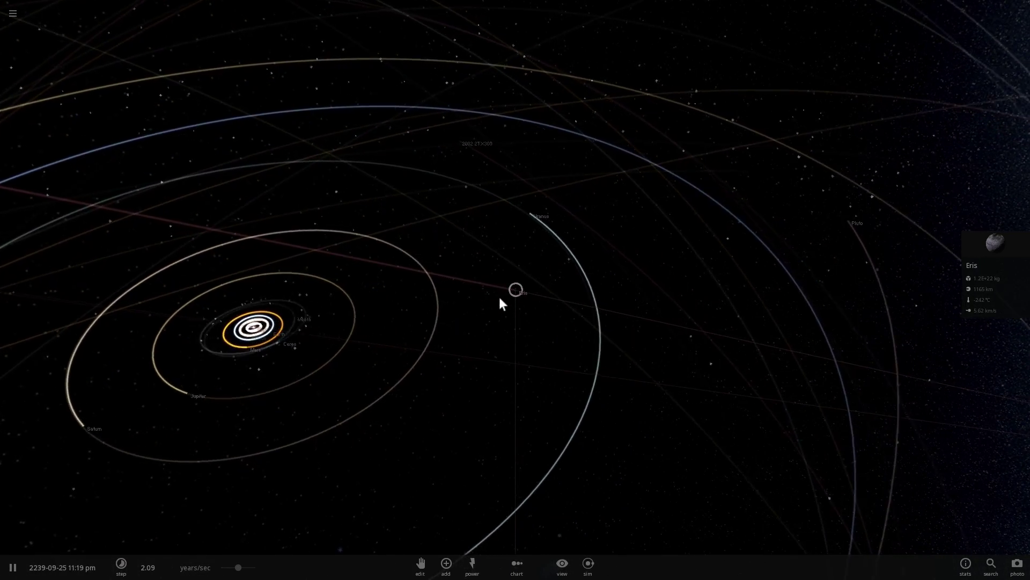
scroll(500, 297, "down", 5)
left_click_drag(497, 299, 534, 316)
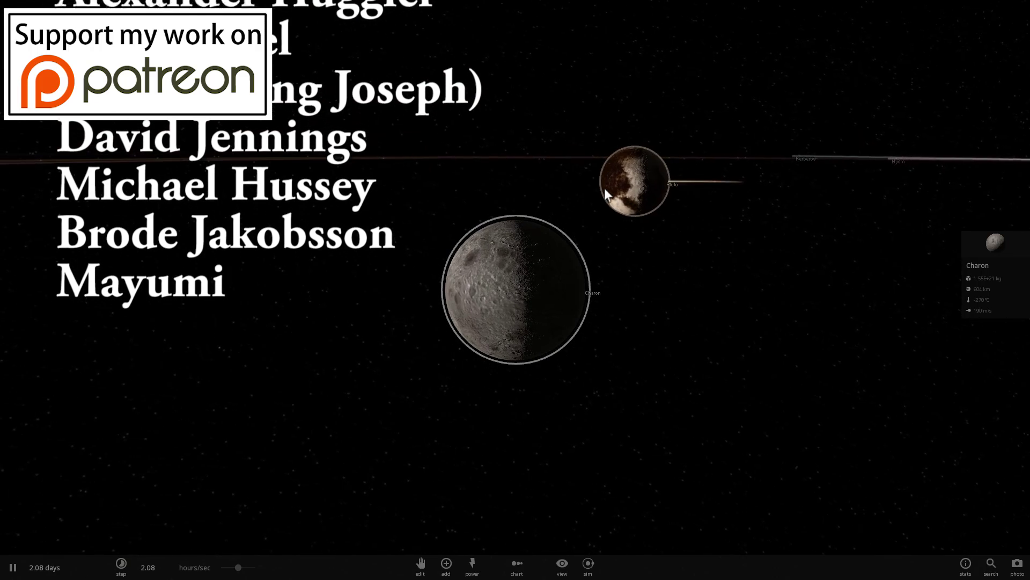
Select Pluto beside Charon in the Pluto system simulation
left_click(603, 188)
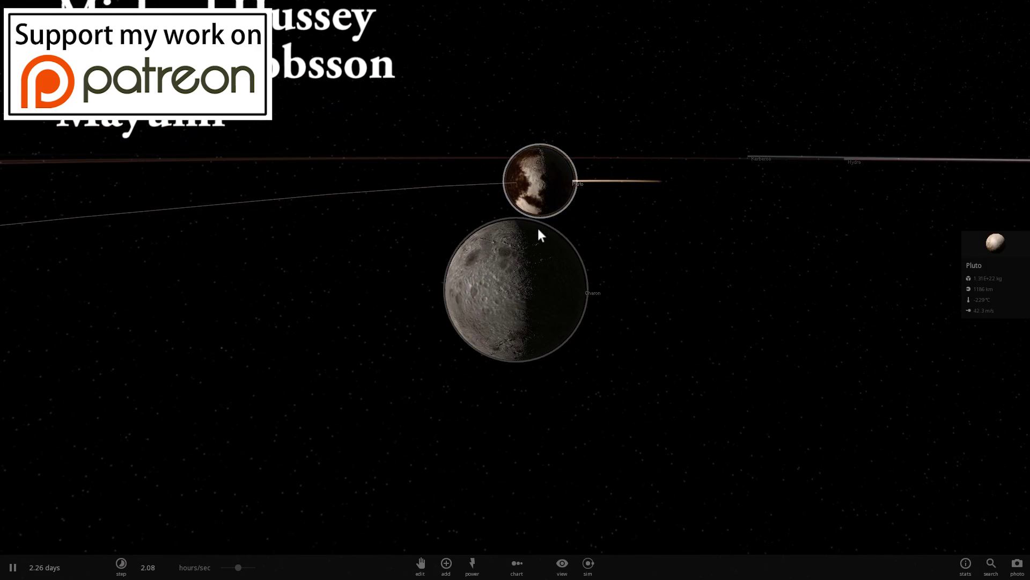